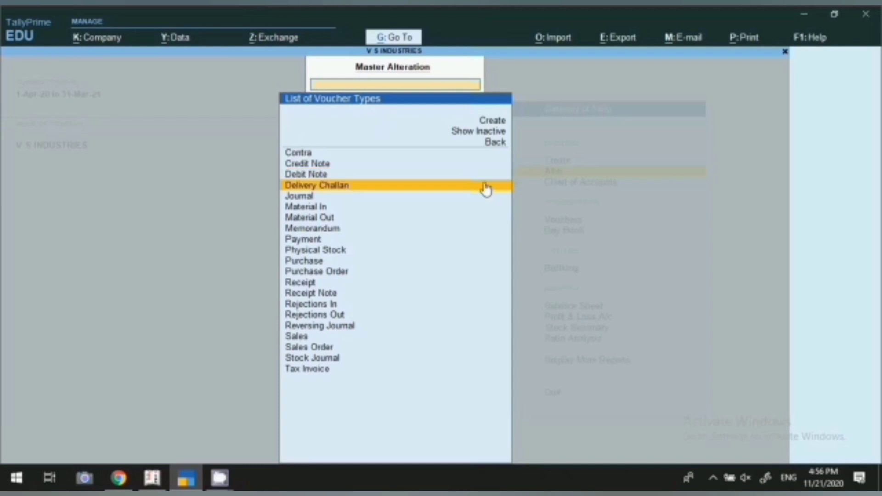
Step: Browse the List of Voucher Types down to the Sales types, then leave the list
key(Down)
key(Down)
key(Down)
key(Down)
key(Down)
key(Down)
key(Down)
key(Down)
key(Down)
key(Down)
key(Down)
key(Down)
key(Down)
key(Down)
key(Down)
key(Down)
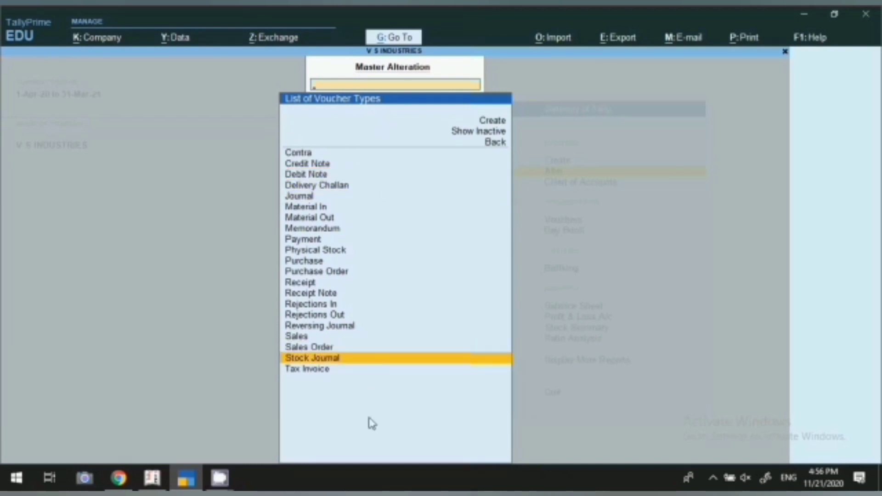
click(307, 157)
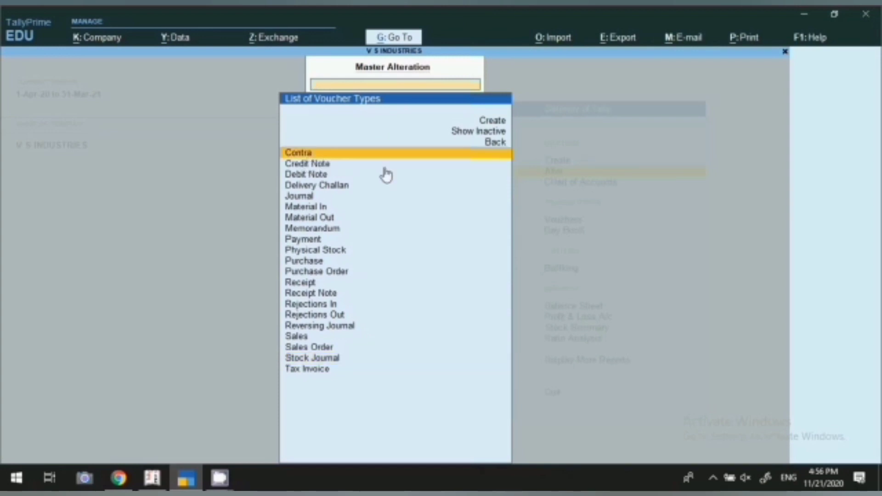
click(402, 166)
key(Down)
key(Down)
key(Down)
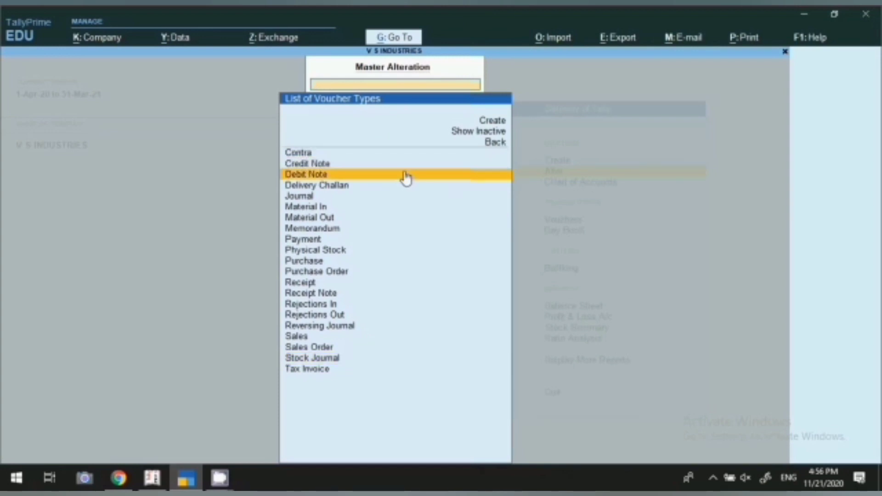
key(Down)
key(Down)
key(Down)
key(Down)
key(Down)
key(Down)
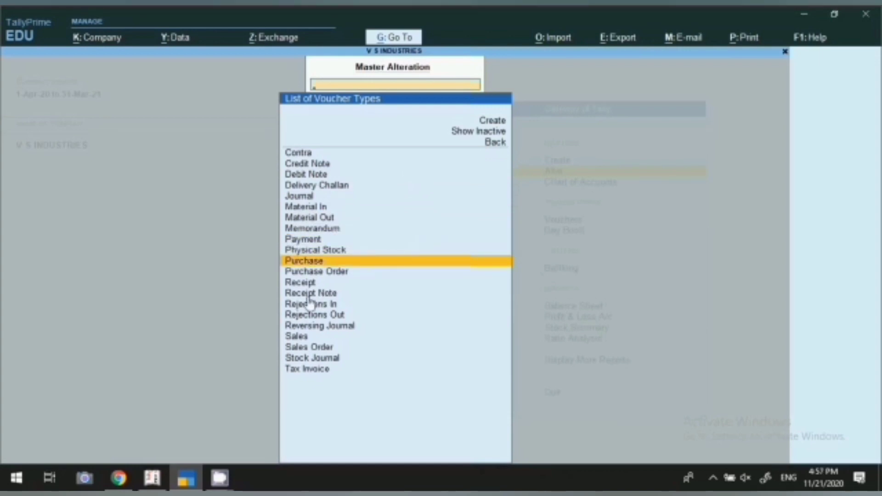
click(322, 286)
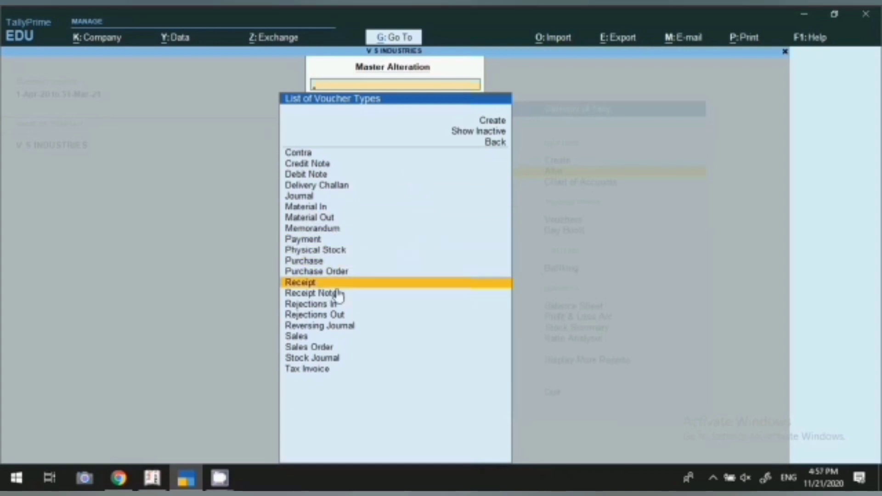
click(299, 341)
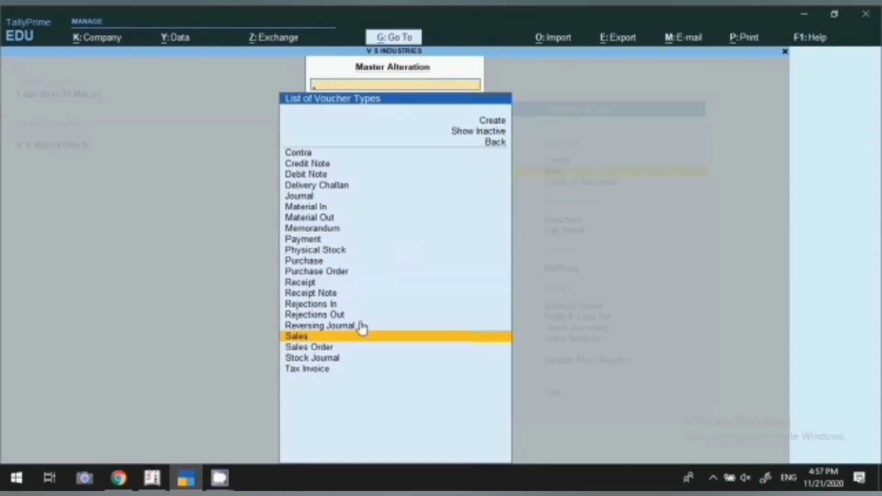
scroll(330, 170, down, 1)
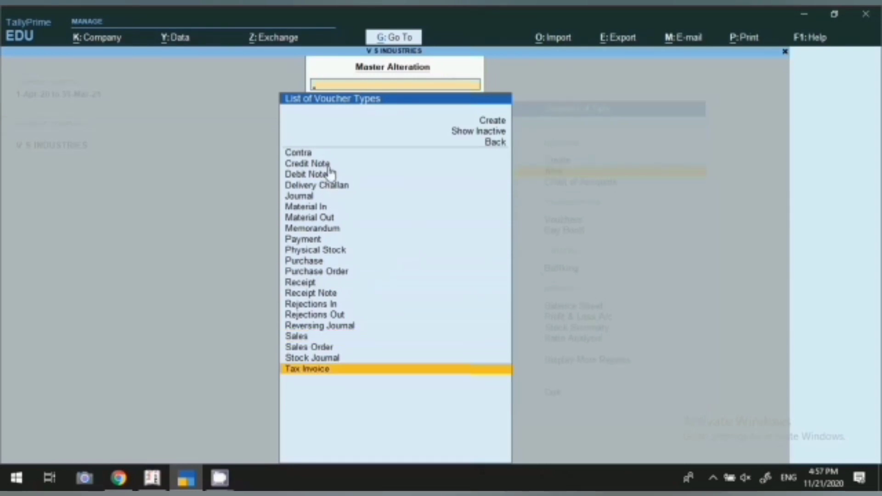
key(Escape)
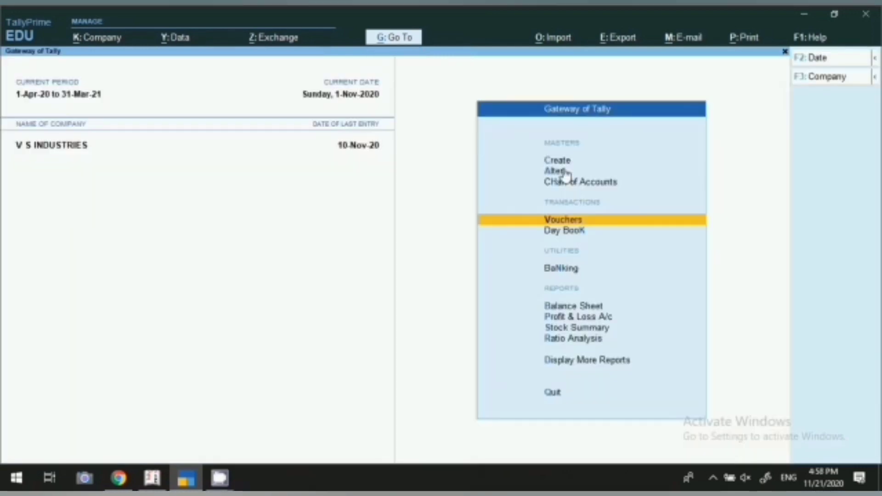
Step: Open the Sales Order voucher type for alteration via Alter > Voucher Type
click(566, 174)
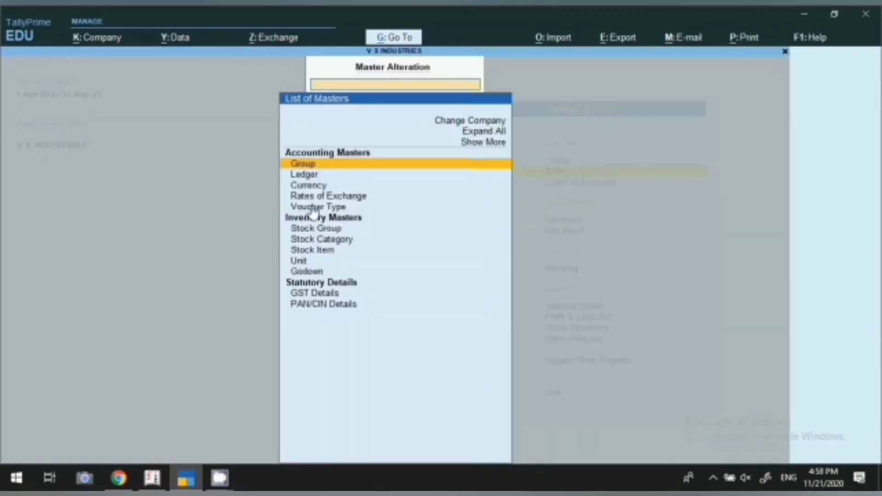
key(Return)
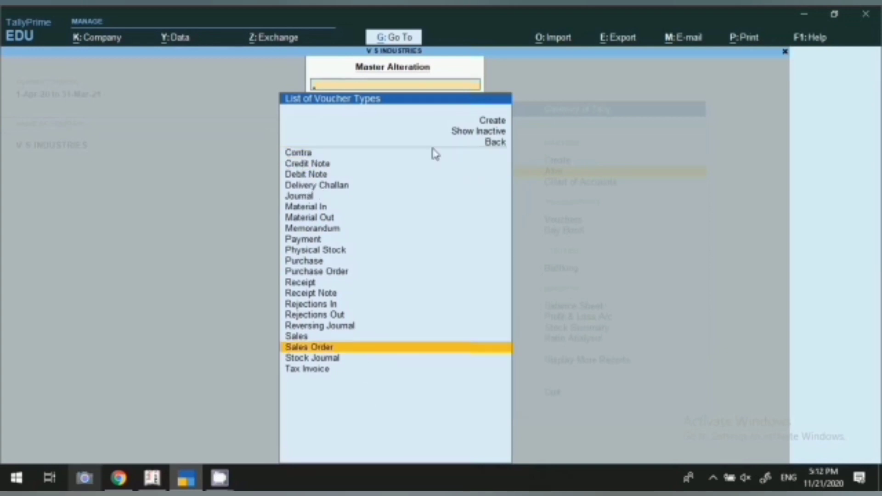
key(Return)
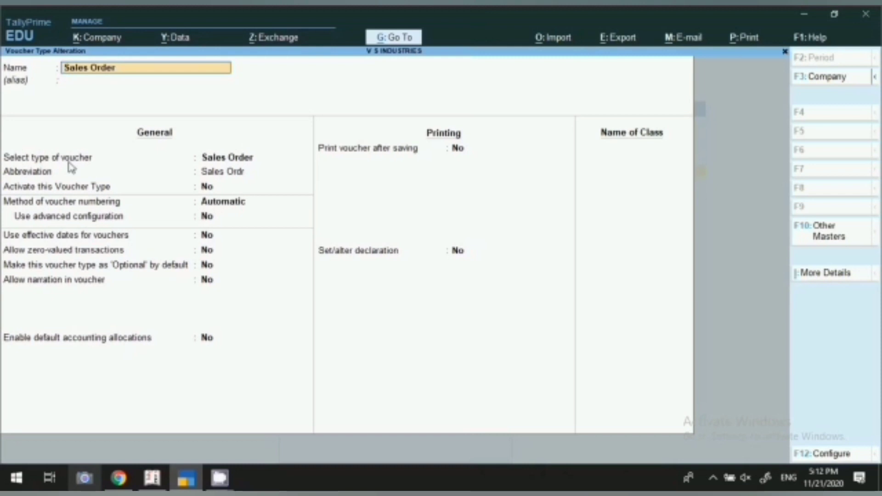
Step: Activate Sales Order, keep Automatic numbering, and set Use advanced configuration to Yes
key(Return)
key(Return)
key(Return)
key(y)
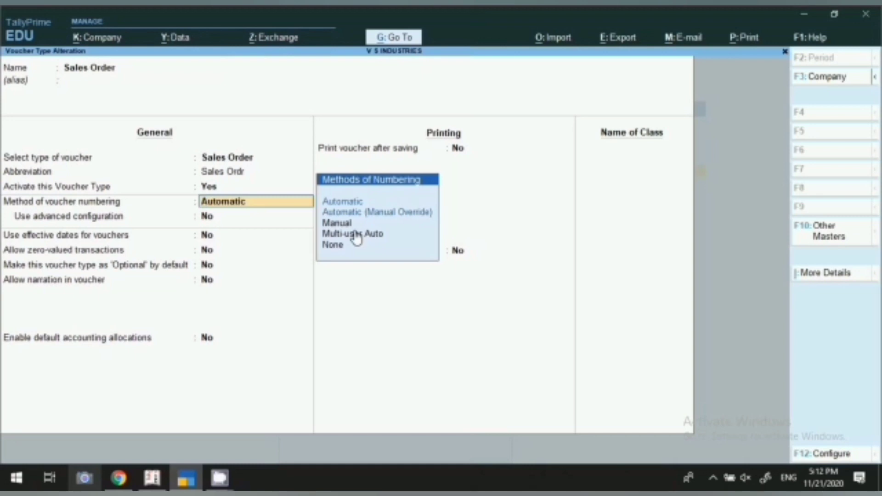
key(Return)
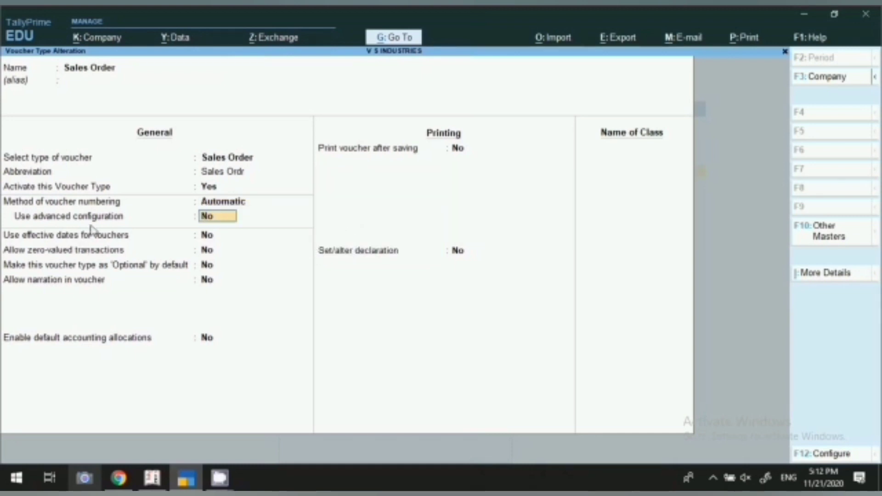
text(y)
key(Return)
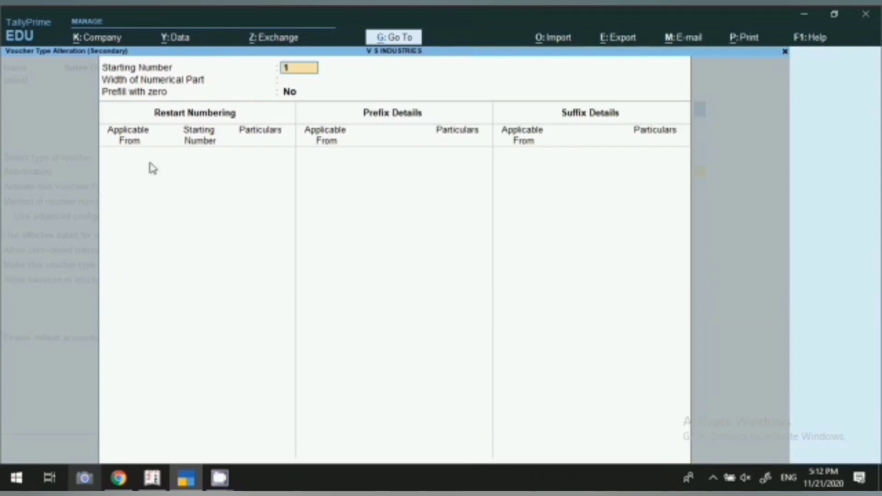
Step: Keep starting number 1, use width 2 with zero prefill, restarting yearly from 1-Apr-20
key(Return)
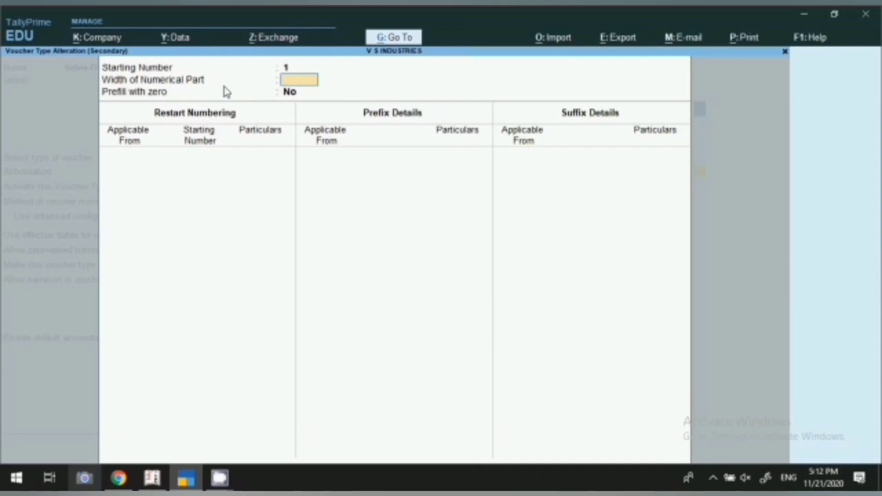
key(Return)
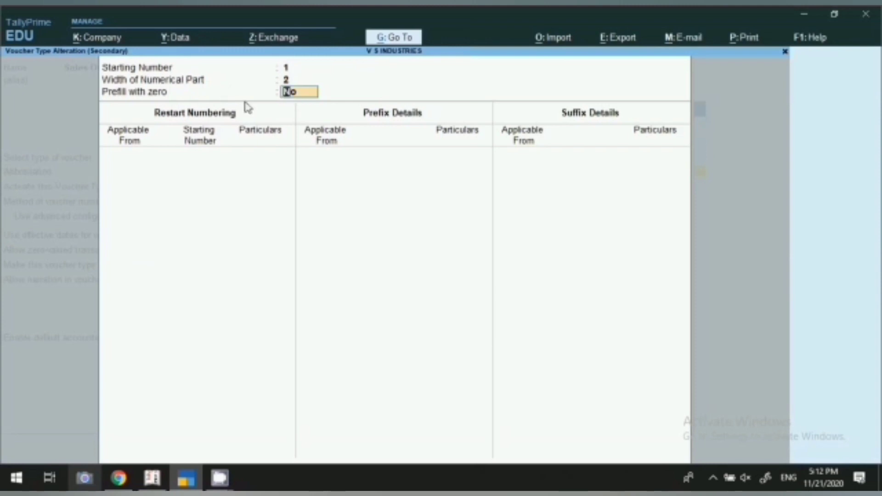
key(y)
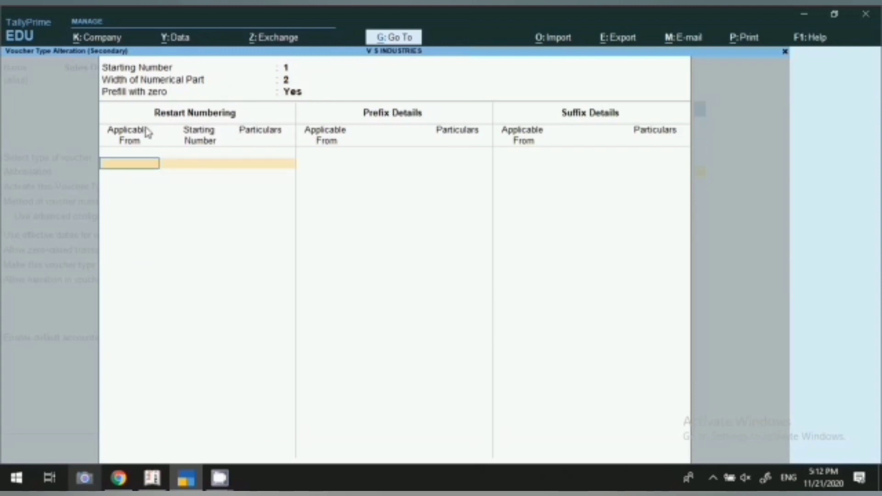
text(1.4.20)
key(Return)
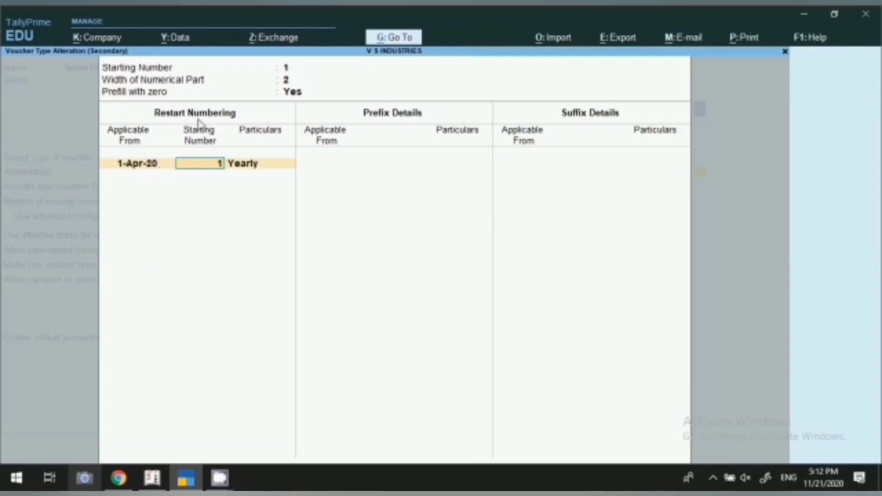
click(235, 164)
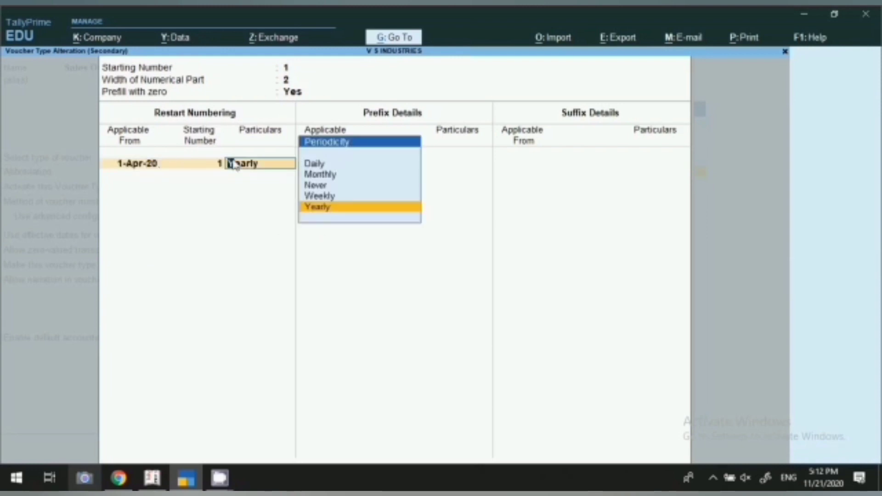
key(Return)
Step: Add prefix 'S.O./20-21/' from 1-Apr-20 and a blank suffix dated 1-Apr-20
key(Return)
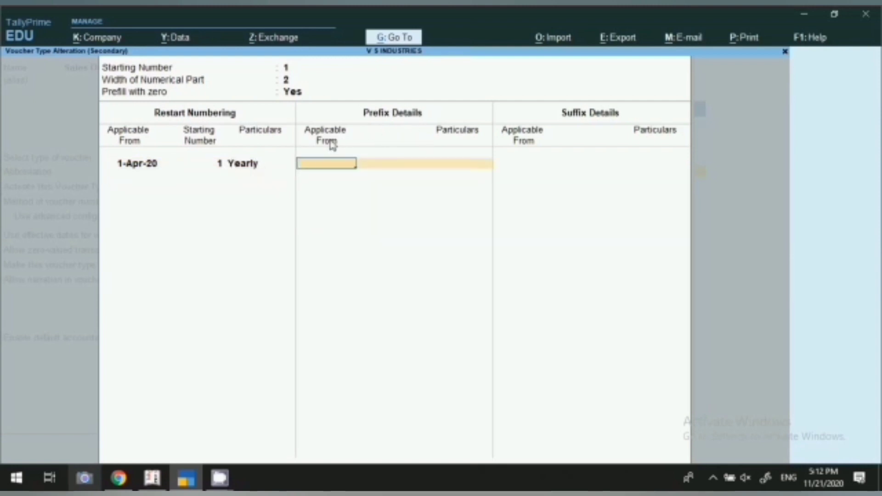
text(1-4-20)
key(Return)
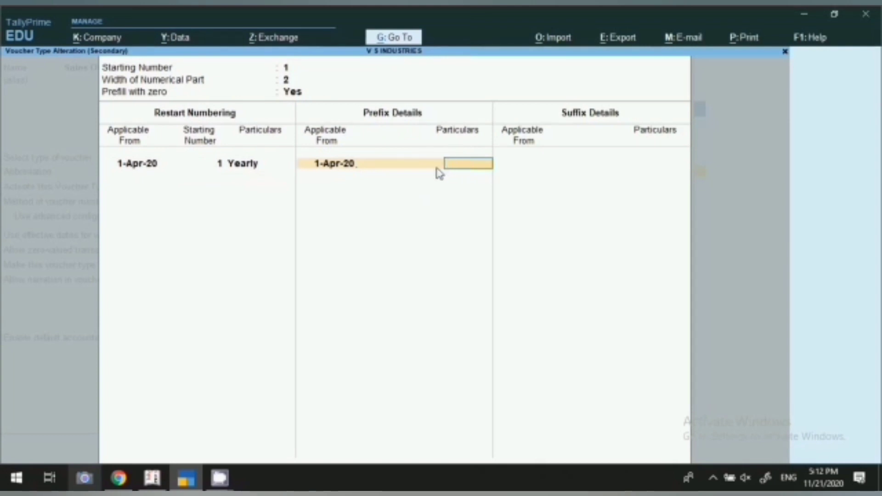
text(S.O./20-21/)
key(Return)
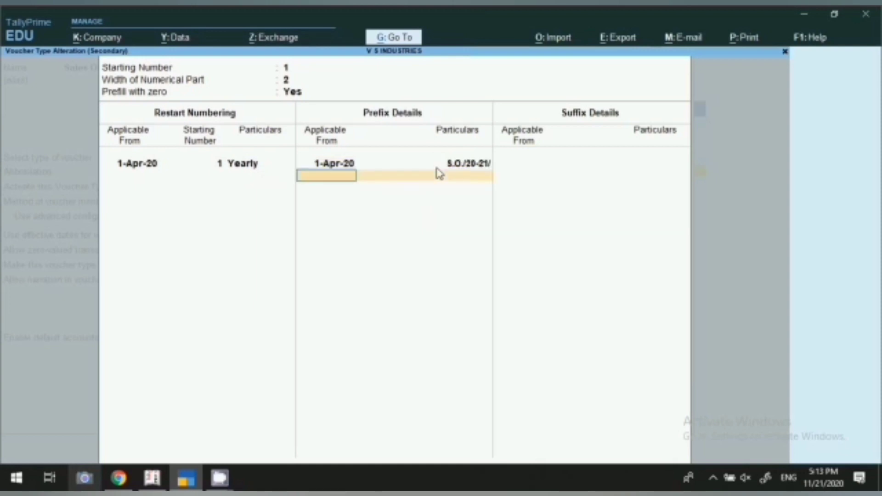
key(Return)
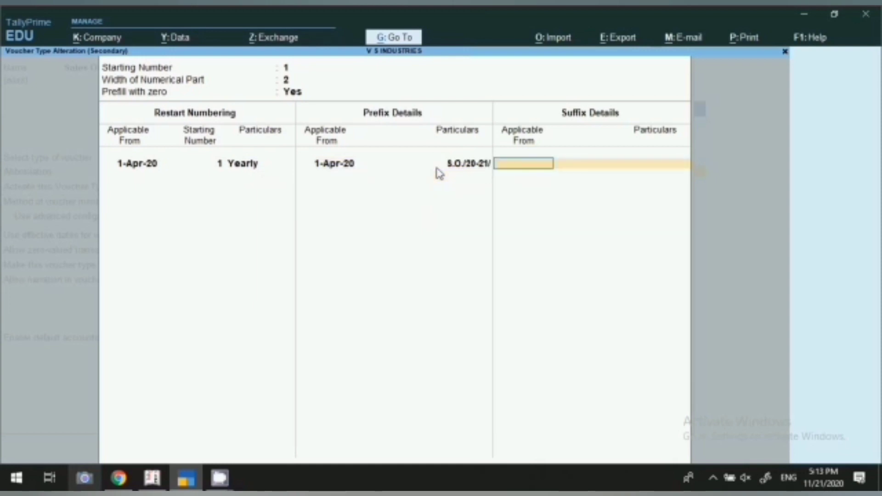
text(1-4-20)
key(Return)
key(Return)
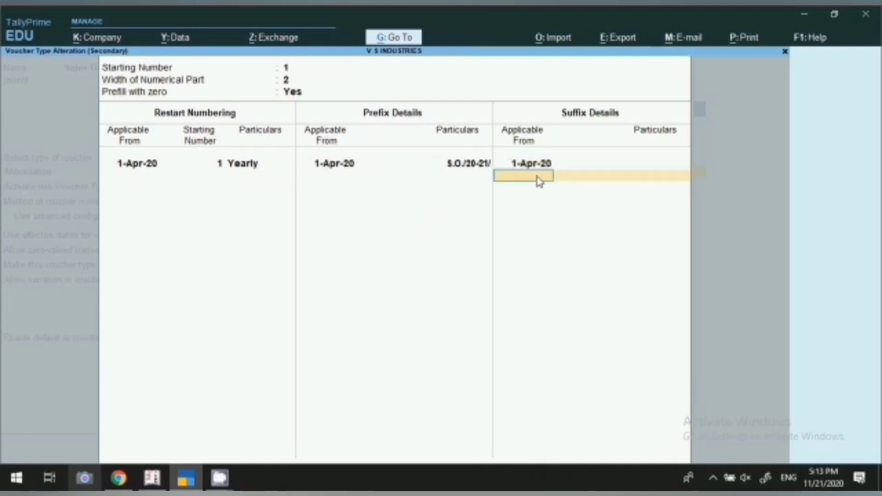
key(Return)
key(Return)
key(Return)
key(Return)
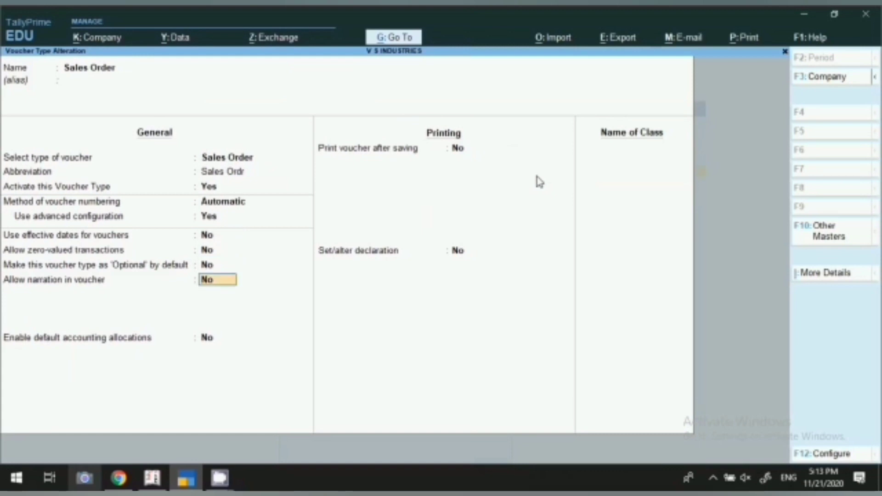
Step: Set narration, print after saving and declaration (default text) to Yes, then accept the voucher type
text(y)
key(Return)
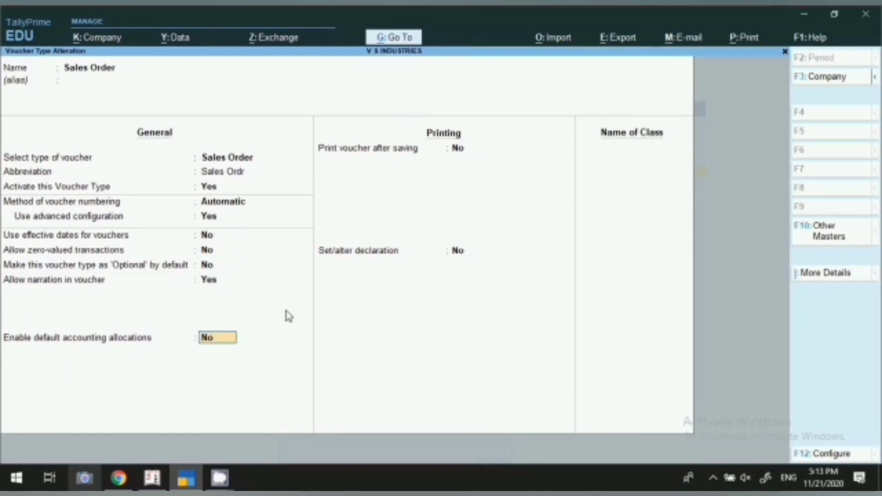
key(Return)
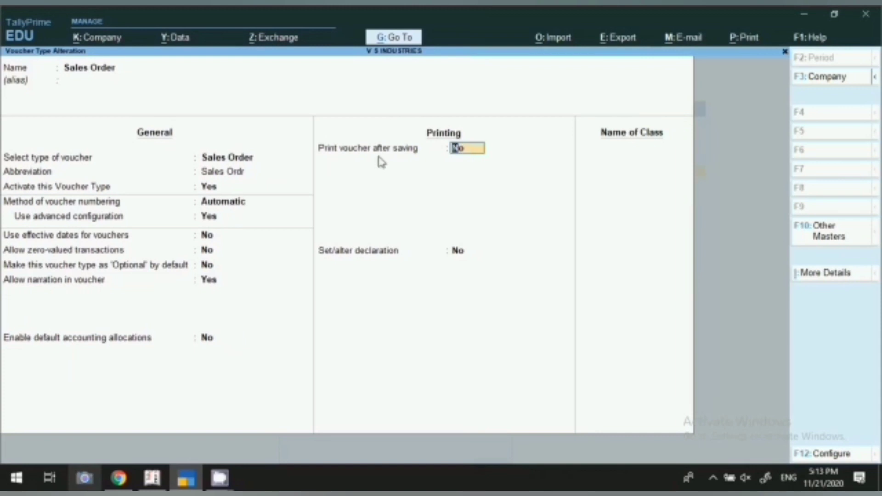
text(y)
key(Return)
text(y)
key(Return)
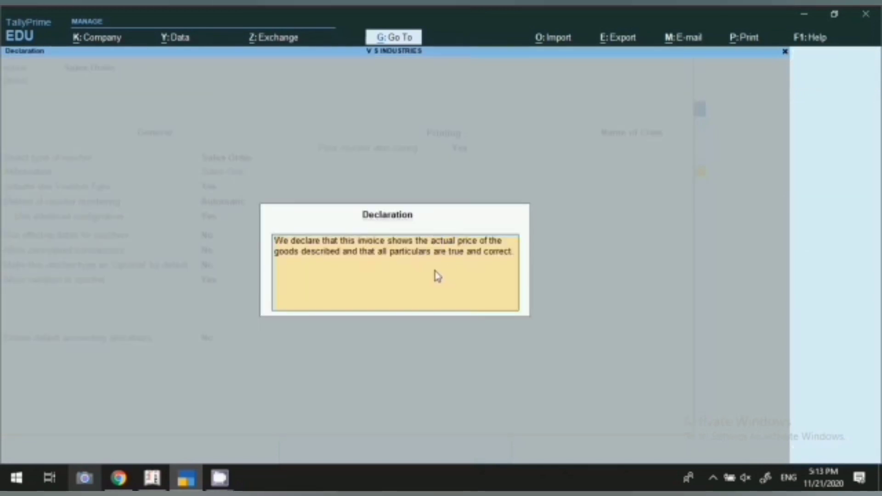
key(Return)
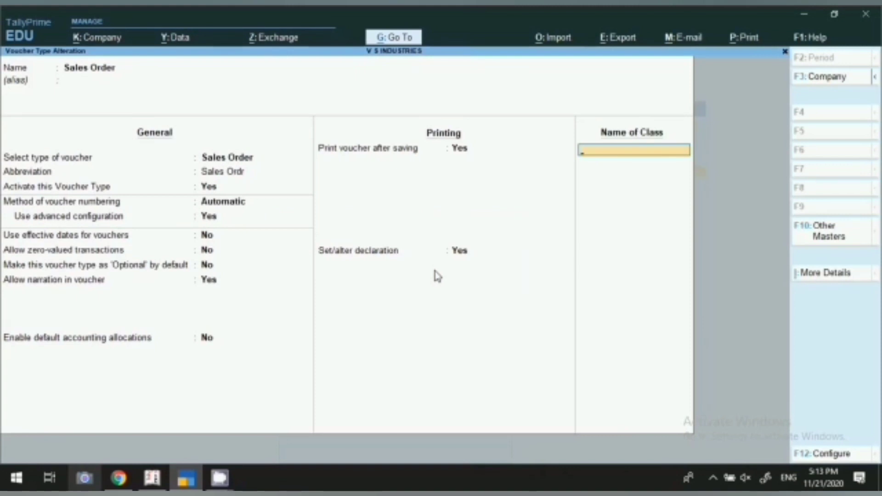
key(Return)
key(Return)
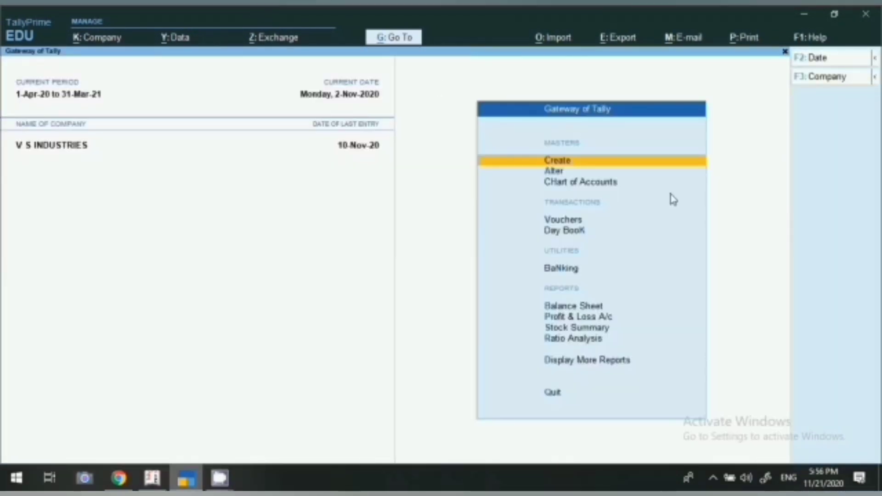
Step: Start a new Sales Order voucher from Other Vouchers, auto-numbered S.O./20-21/01
key(Down)
key(Down)
key(Down)
key(Return)
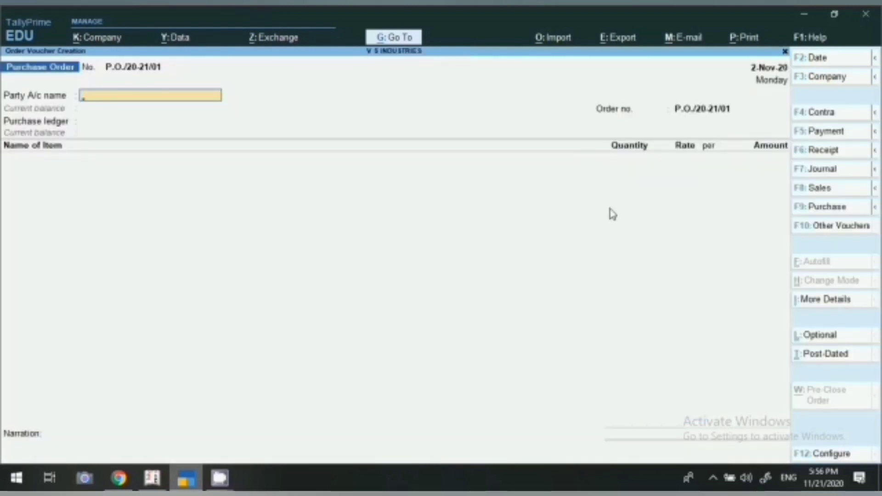
click(829, 230)
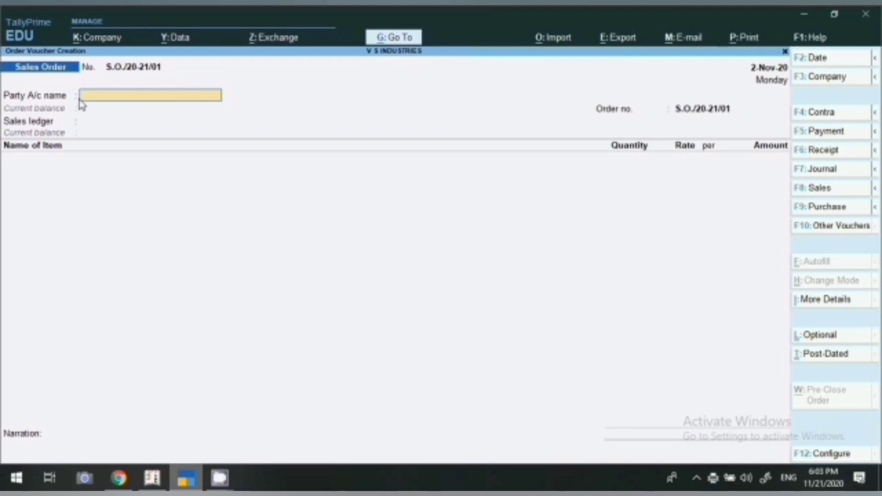
Step: Choose Kumar Machine Tools as party, skip order details, and accept it as buyer and consignee
text(KUM)
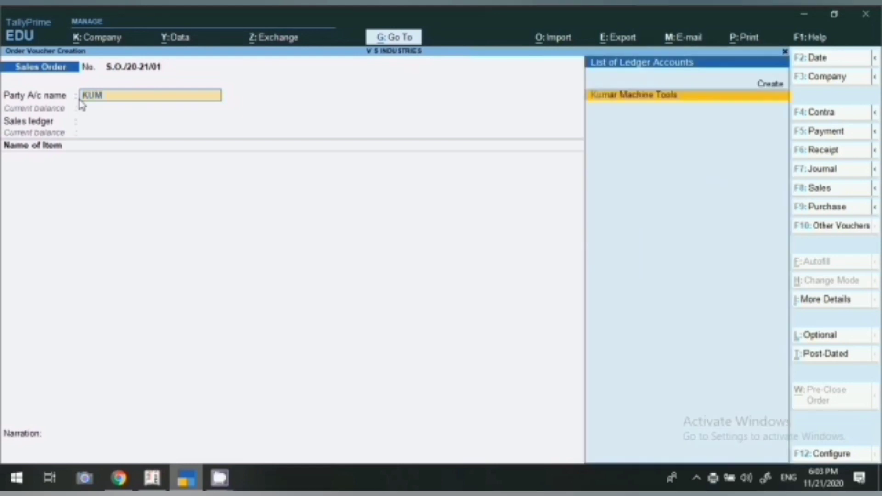
key(Return)
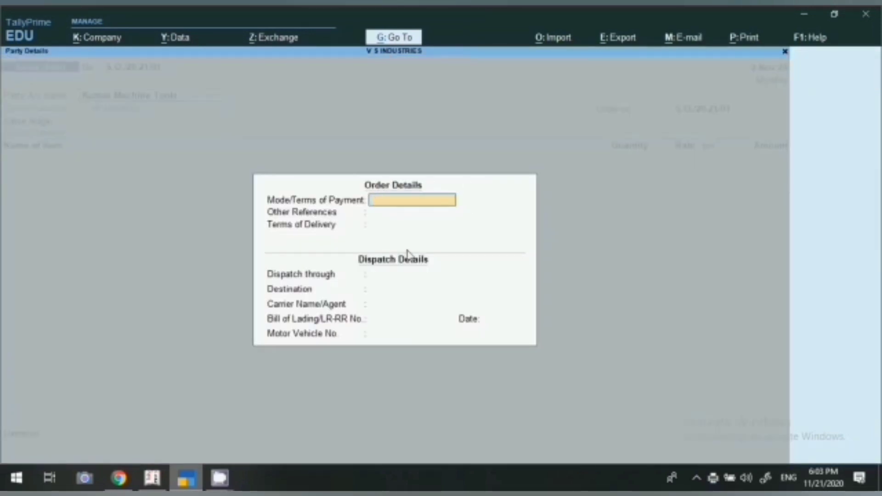
key(Return)
key(Return)
key(Return)
key(Return)
key(Return)
key(Return)
key(Return)
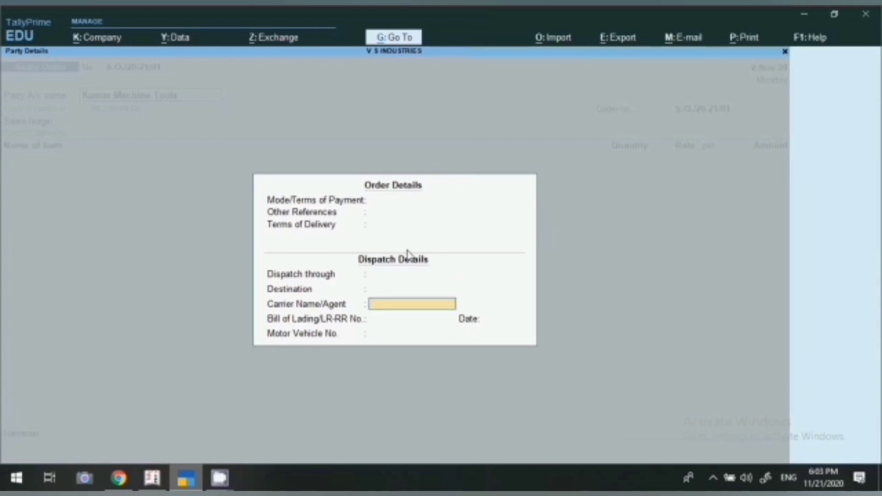
key(Return)
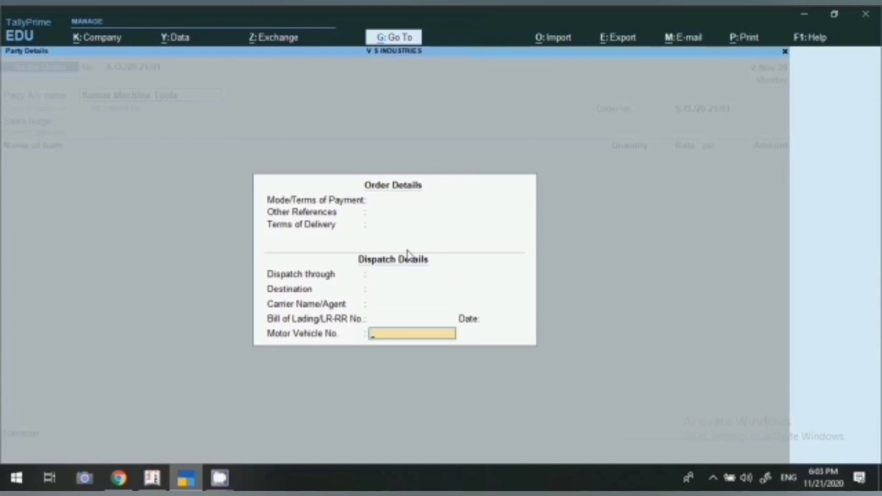
key(Return)
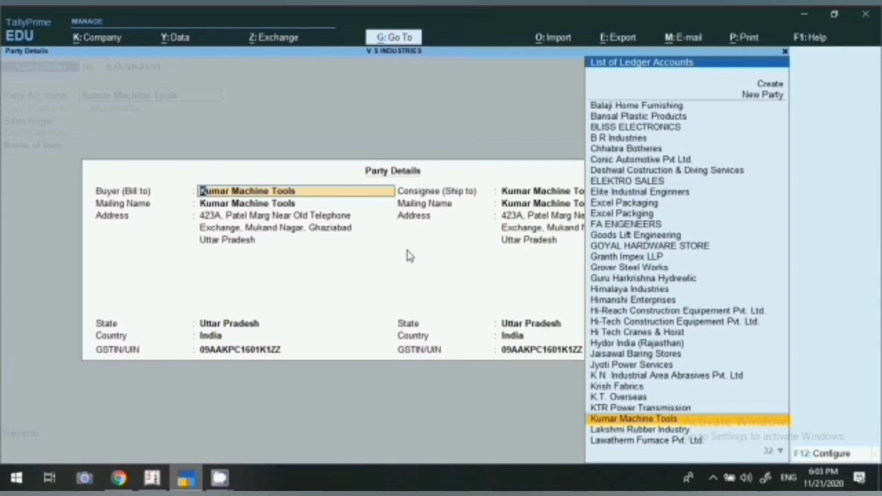
key(Return)
key(Return)
key(Return)
key(Return)
key(Return)
key(Return)
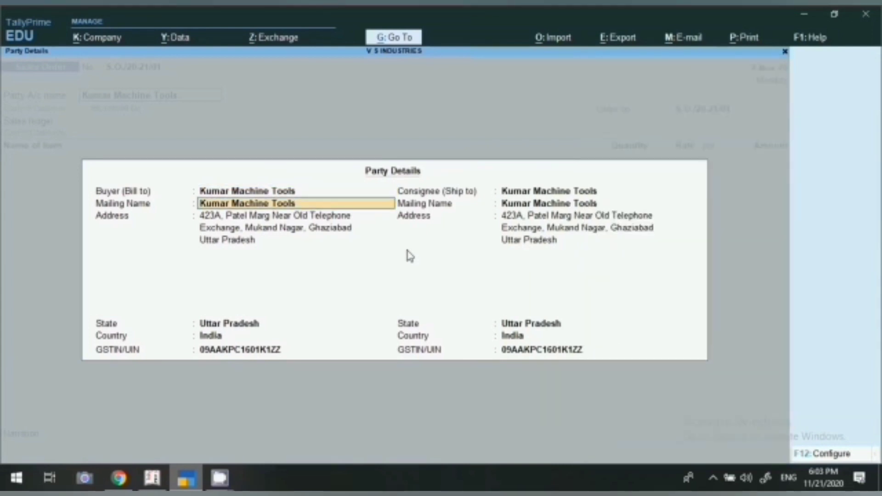
key(Return)
key(Return)
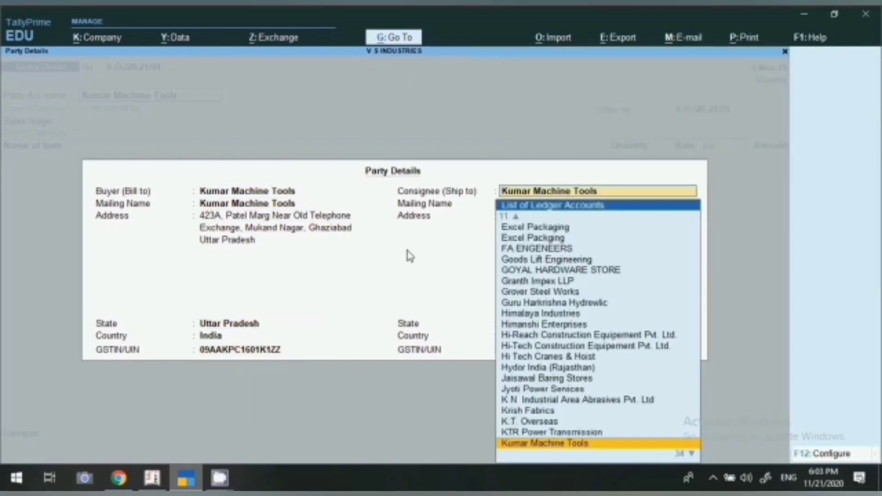
key(Return)
key(Return)
key(Return)
key(Return)
key(Return)
key(Return)
key(Return)
key(Return)
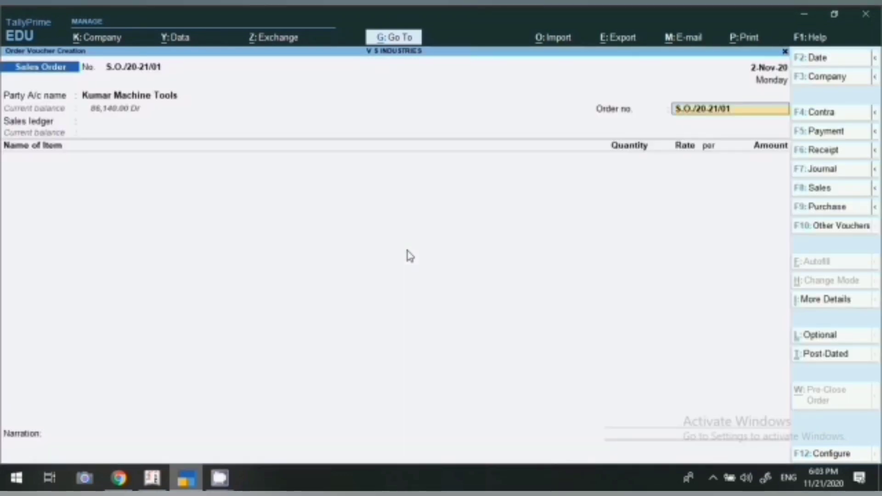
Step: Select Sales Local as the sales ledger on the order
key(Return)
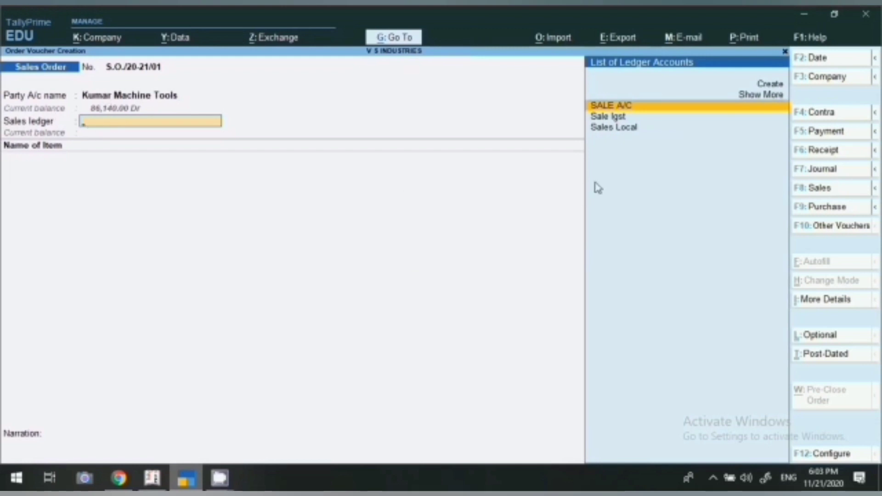
click(616, 132)
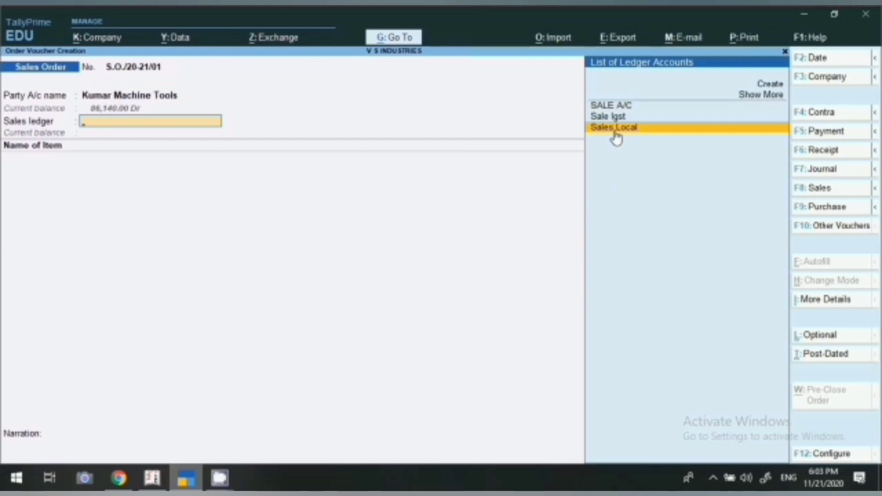
click(615, 133)
key(Return)
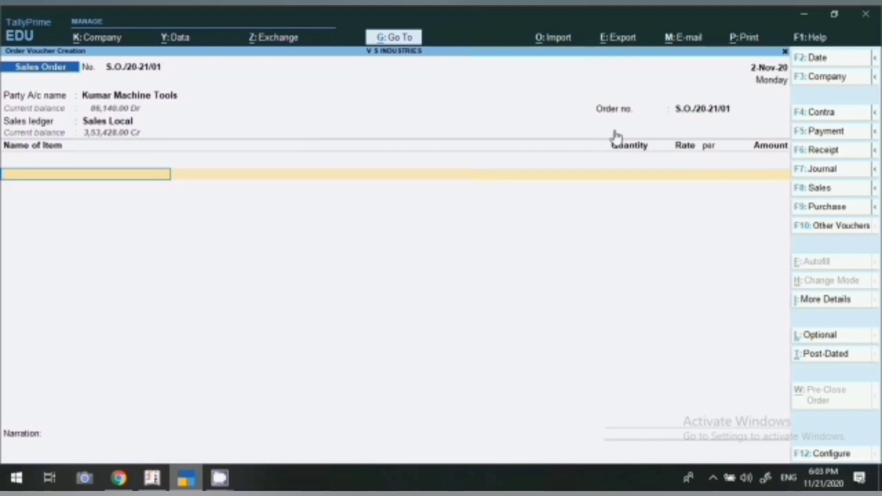
Step: Add Electrical Wire Hoist, 5 pcs at a rate of 12,000
text(Wi)
key(BackSpace)
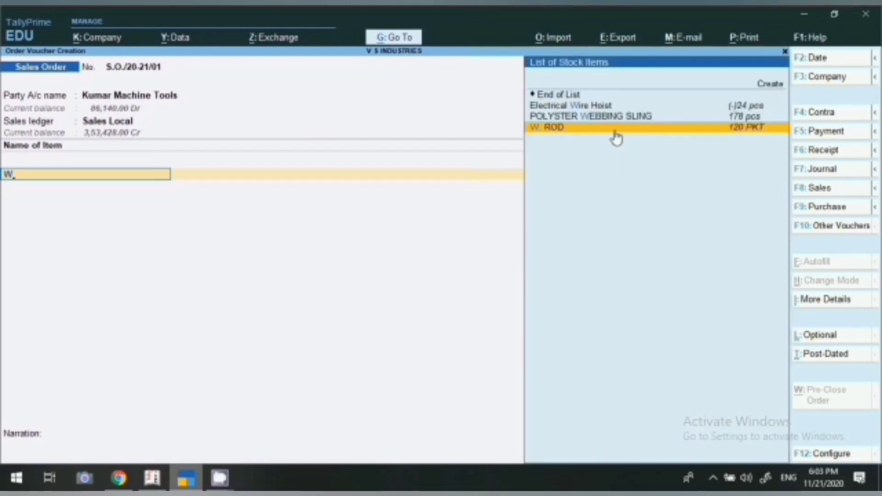
key(Up)
key(Up)
key(Return)
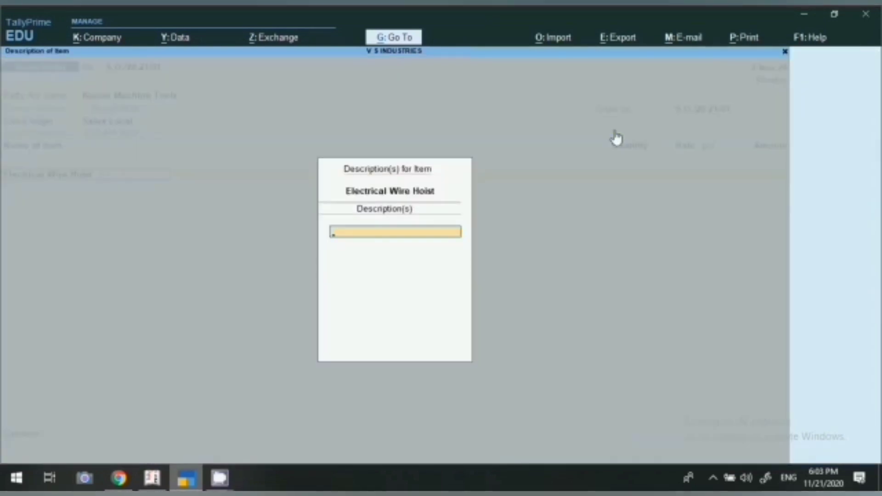
key(Return)
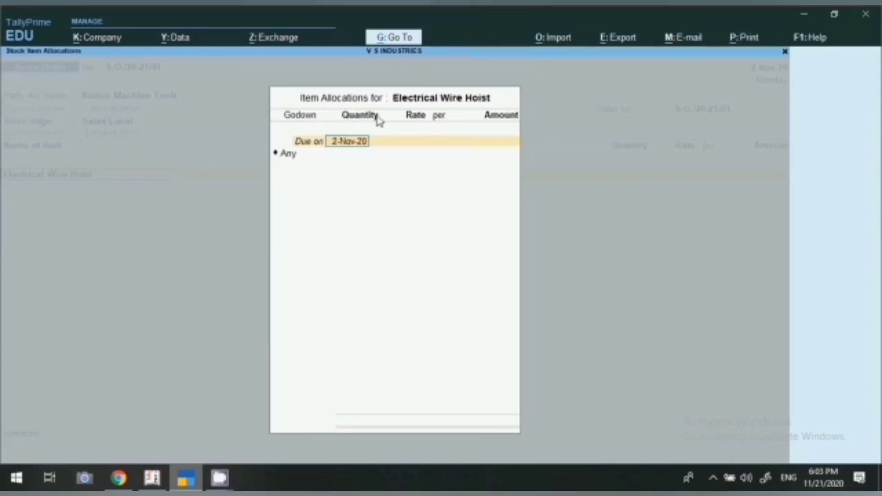
text(5)
key(Return)
key(Return)
text(5)
key(Return)
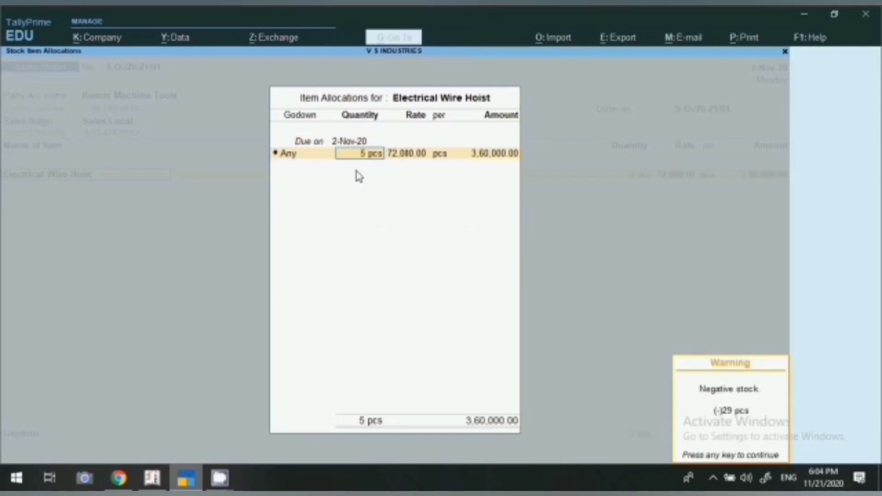
key(Return)
text(12000)
key(Return)
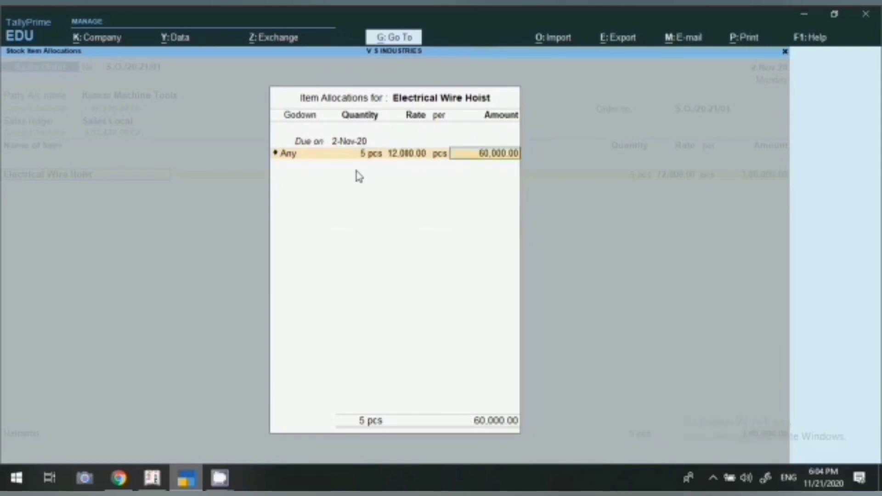
key(Return)
key(Return)
key(Return)
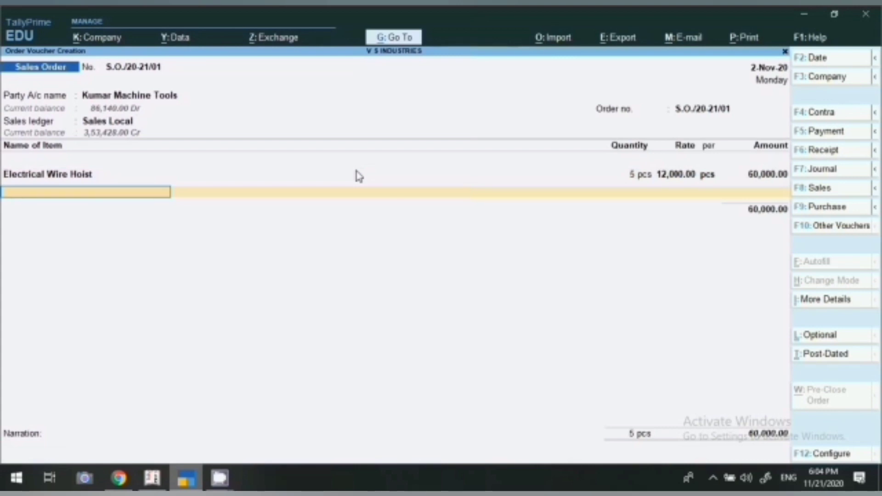
Step: Add Electrical Chain Hoist, 10 pcs at a rate of 3,000
text(T)
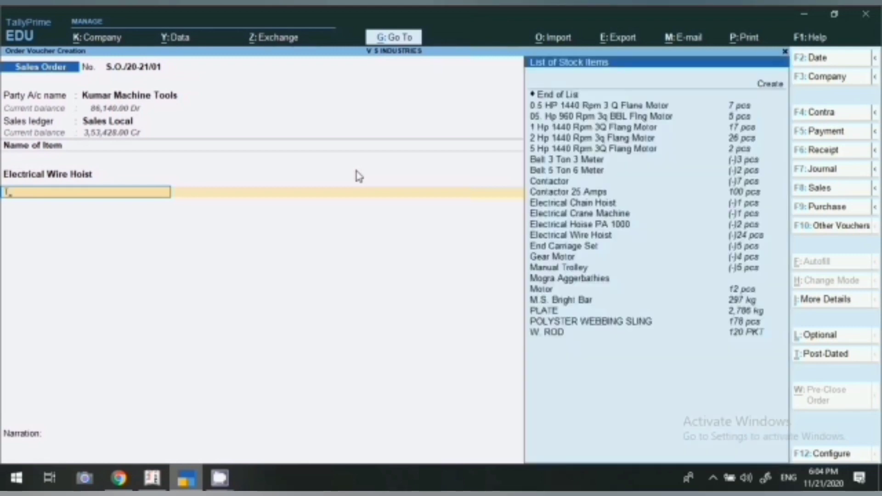
key(Down)
key(Down)
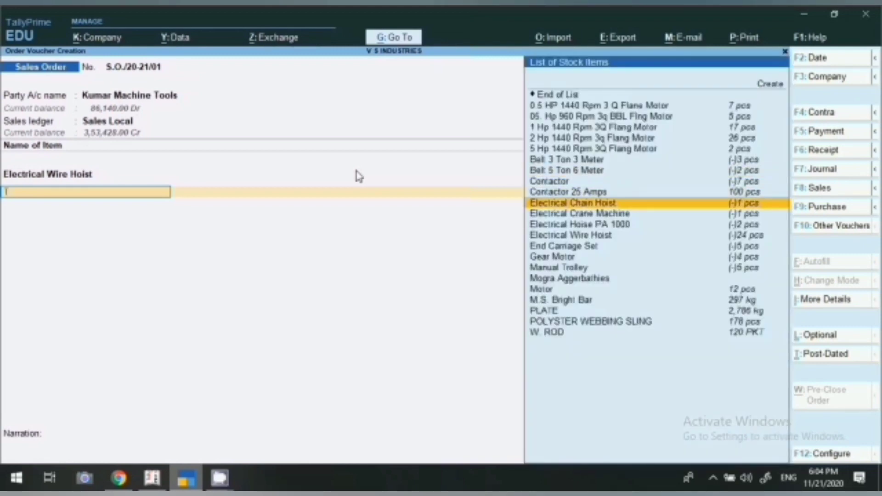
key(Return)
key(Return)
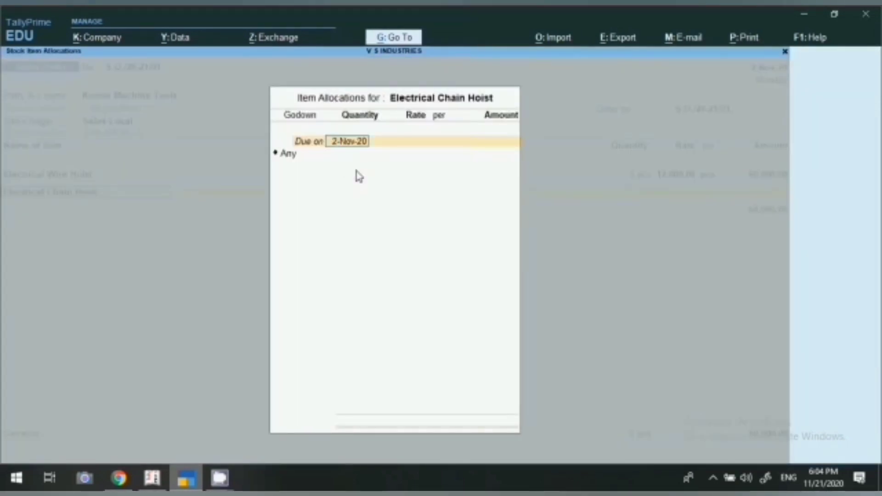
key(Return)
key(Return)
text(10)
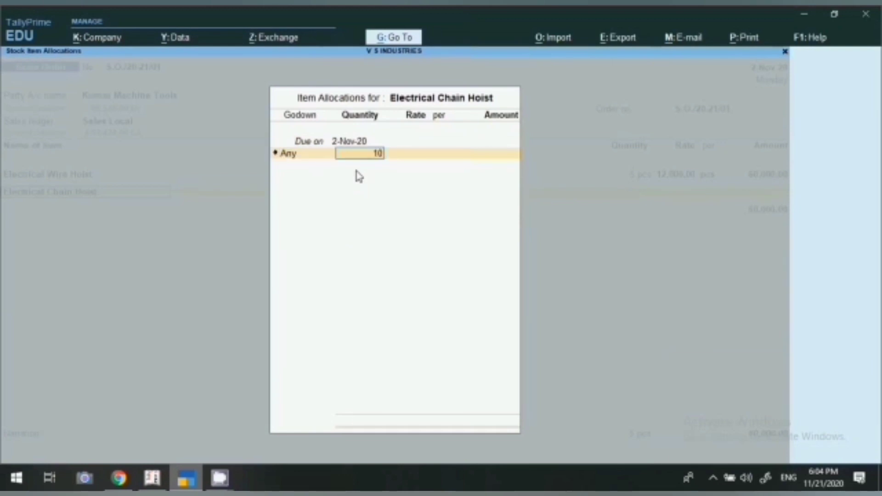
key(Return)
text(3000)
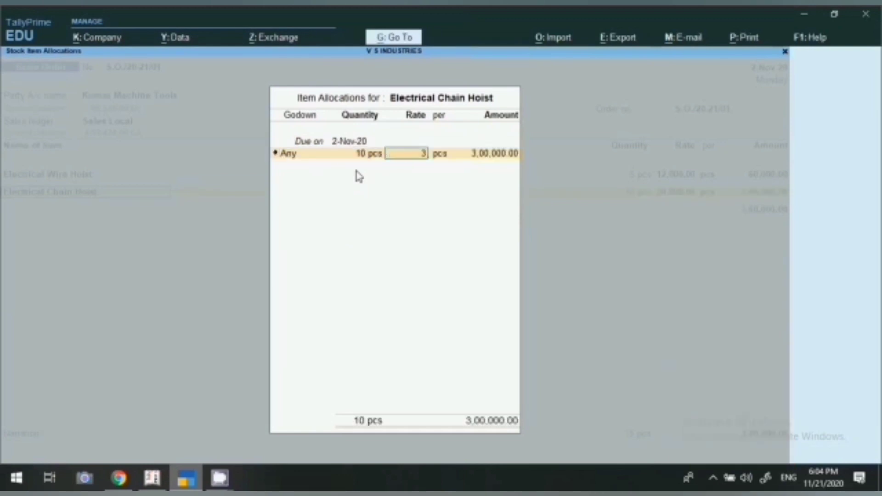
key(Return)
key(Return)
key(Return)
key(Return)
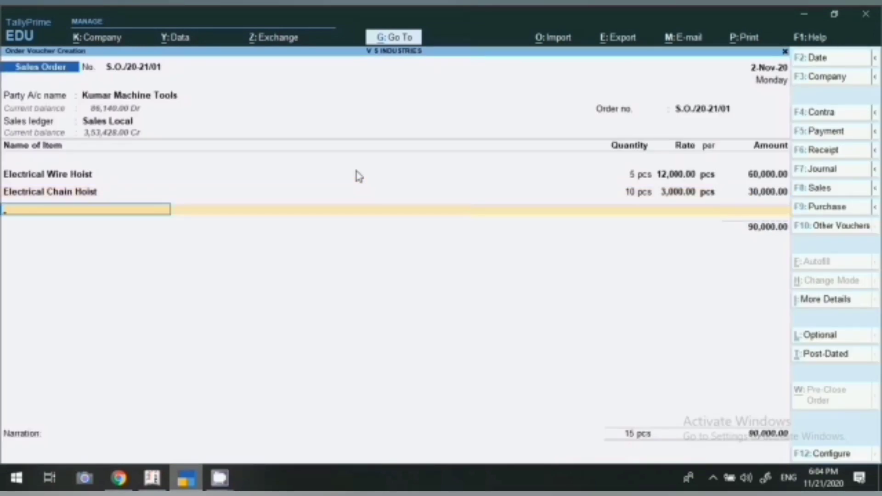
Step: Add Manual Trolley, 1,500 pcs, changing its rate to 500
text(TRO)
key(BackSpace)
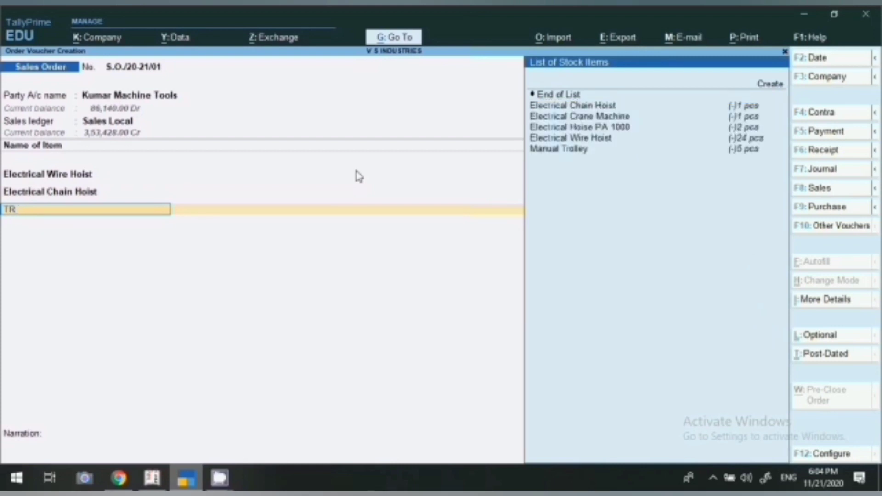
key(Down)
key(Down)
key(Down)
key(Down)
key(Return)
key(Return)
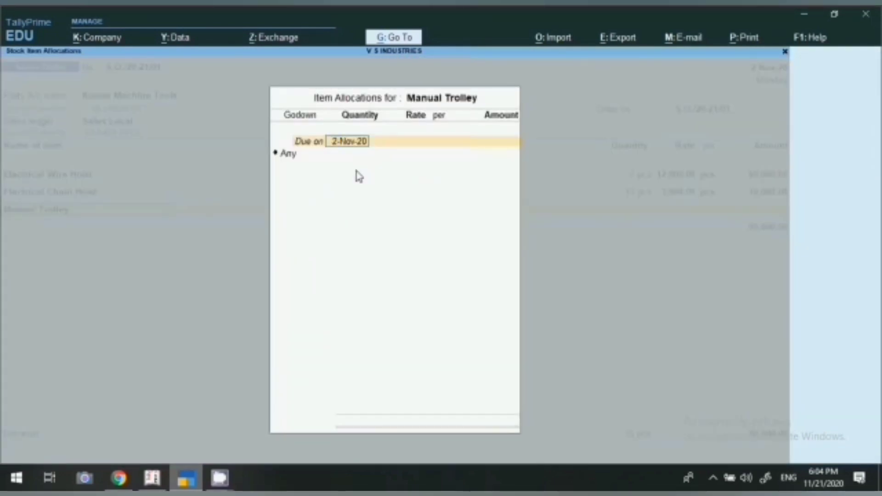
key(Return)
key(Return)
text(1500)
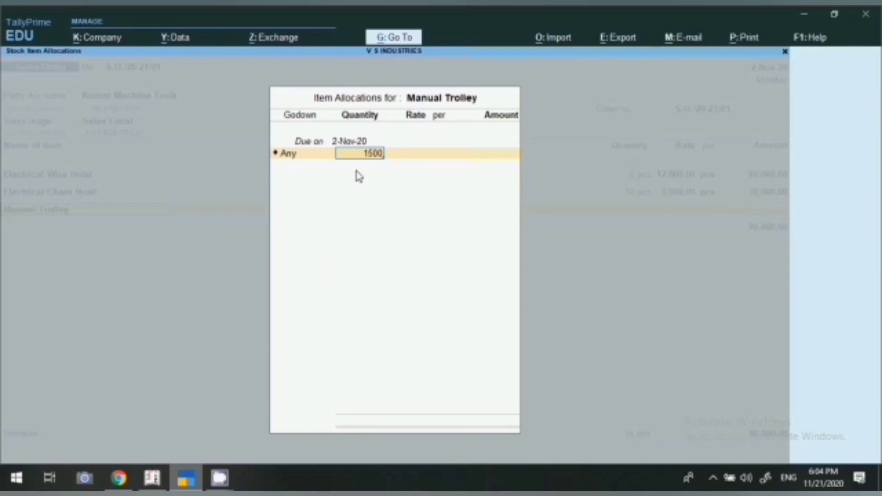
key(Return)
key(Return)
key(Return)
key(Return)
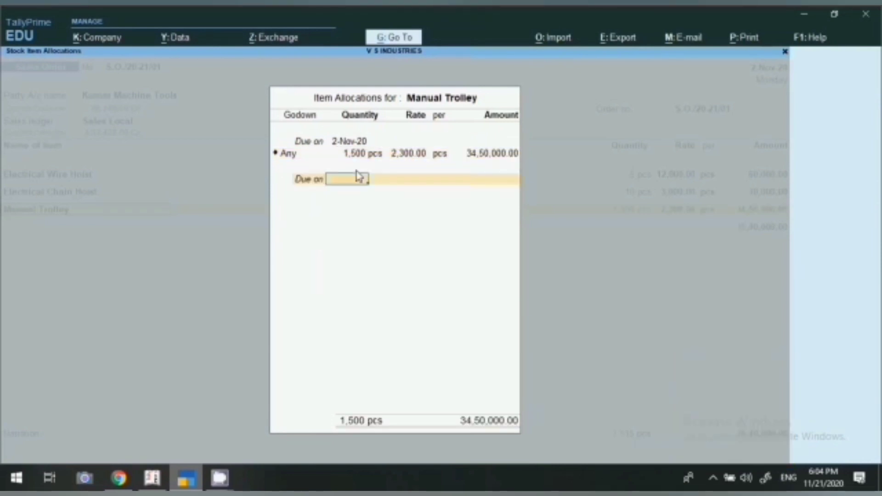
key(BackSpace)
key(BackSpace)
key(BackSpace)
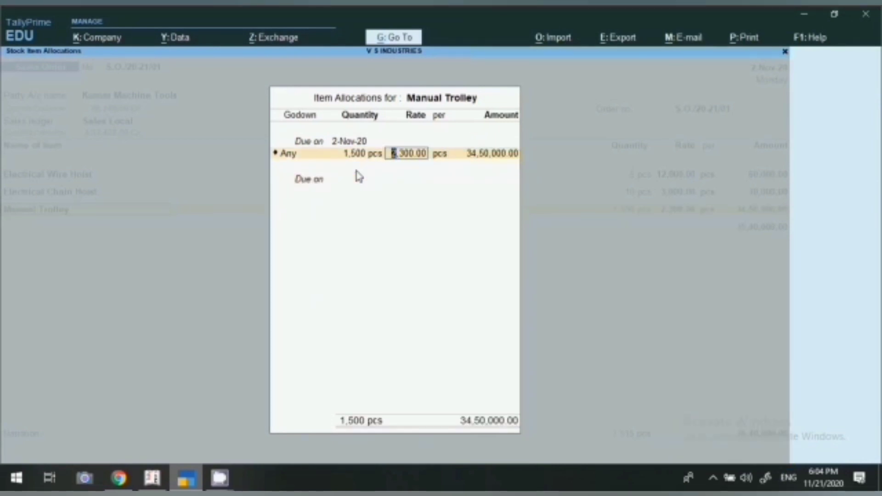
text(500)
key(Return)
key(Return)
key(Return)
key(Return)
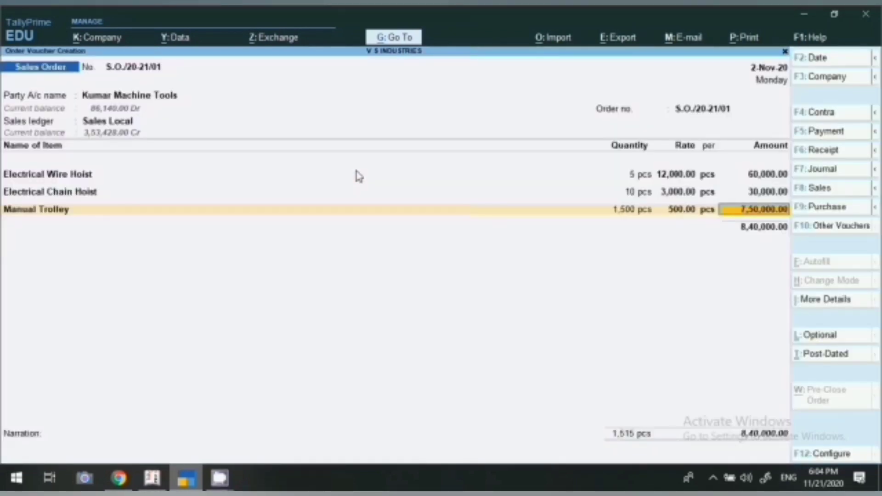
key(Return)
key(Return)
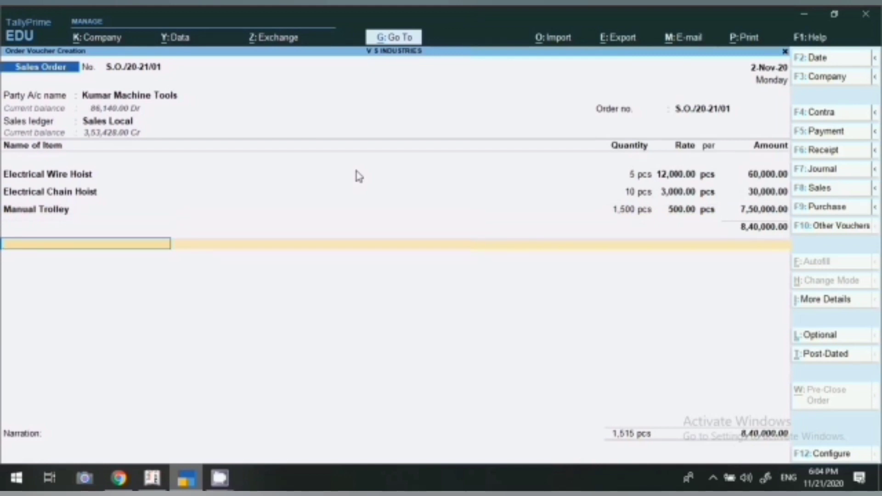
Step: Add SALE CGST 9% and SGST ledgers of 75,600 each and mark the order Optional
text(CGS)
key(Down)
key(Down)
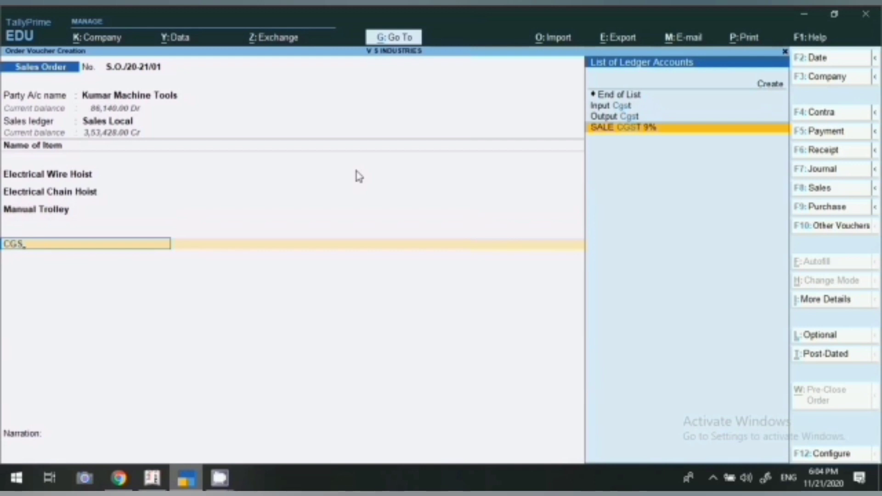
key(Return)
key(Return)
key(Return)
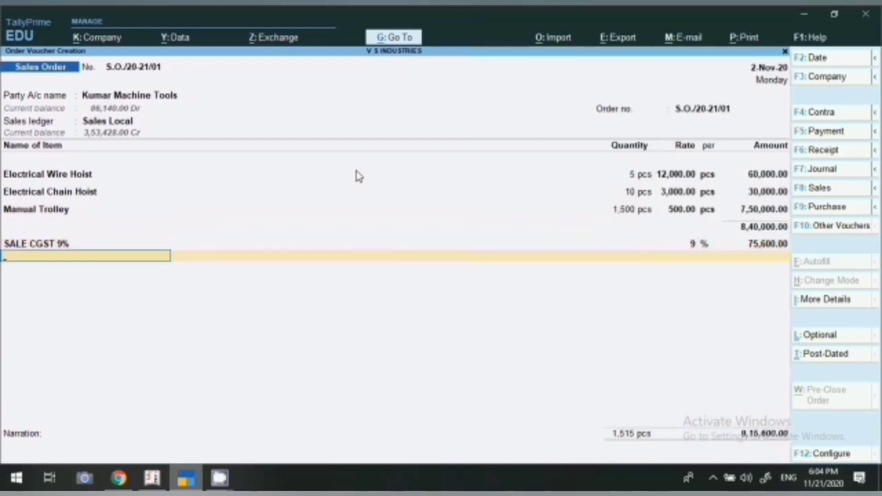
text(sgs)
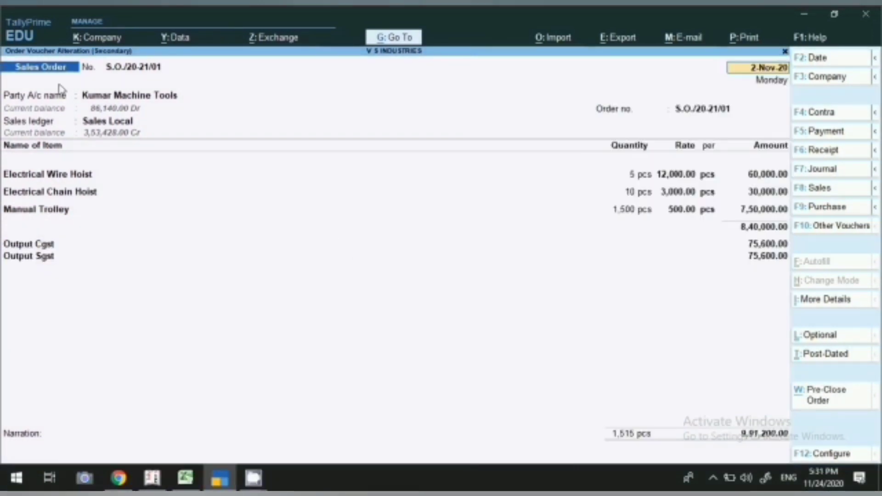
click(824, 342)
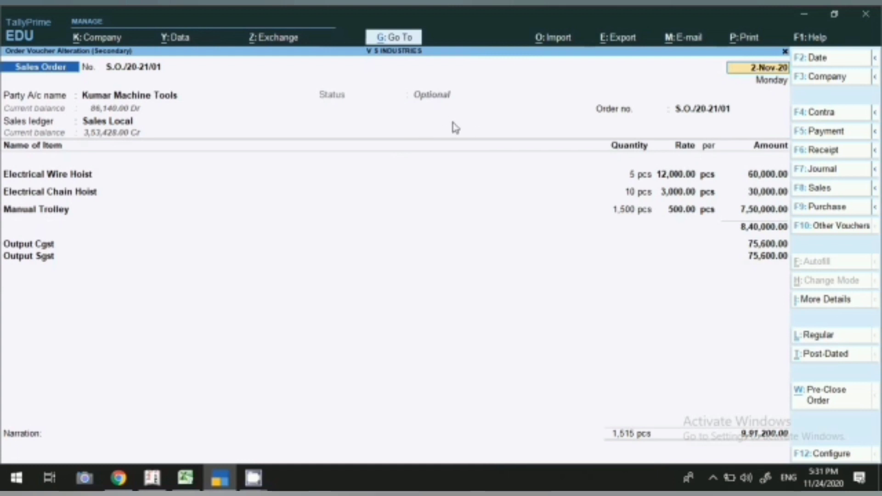
Step: Preview the current voucher's quotation print and scroll to the ₹9,98,004.00 total
click(740, 38)
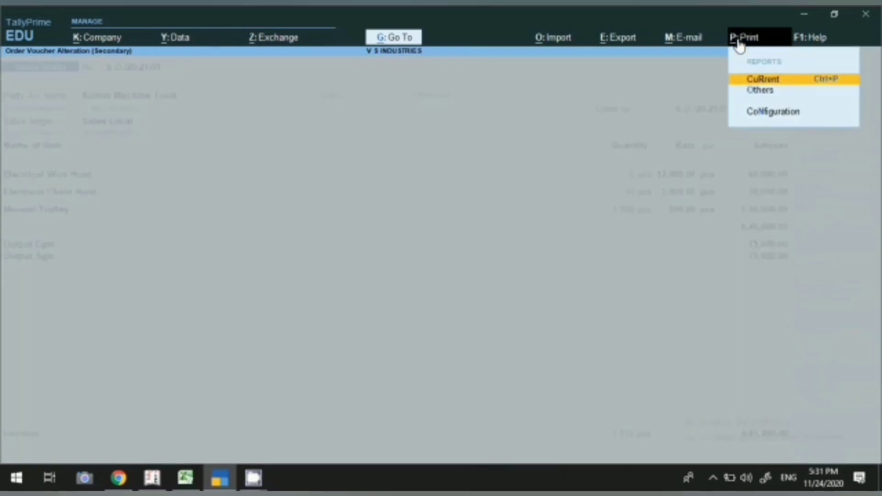
click(753, 81)
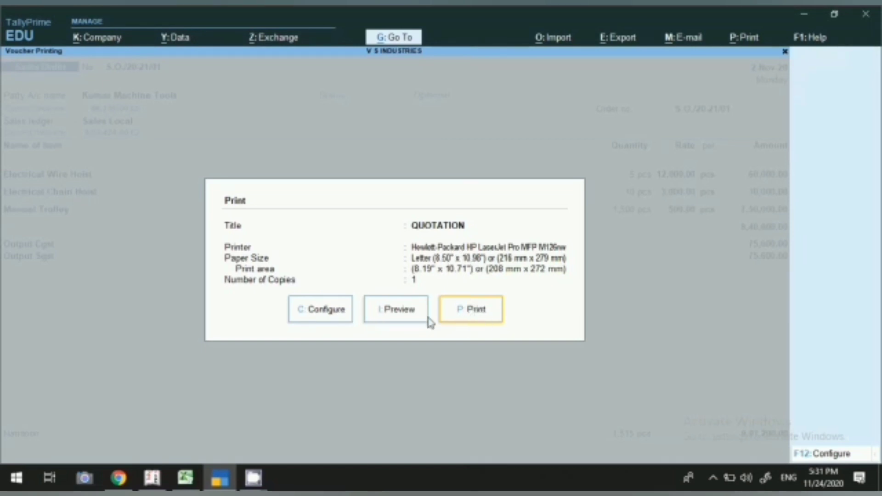
click(388, 316)
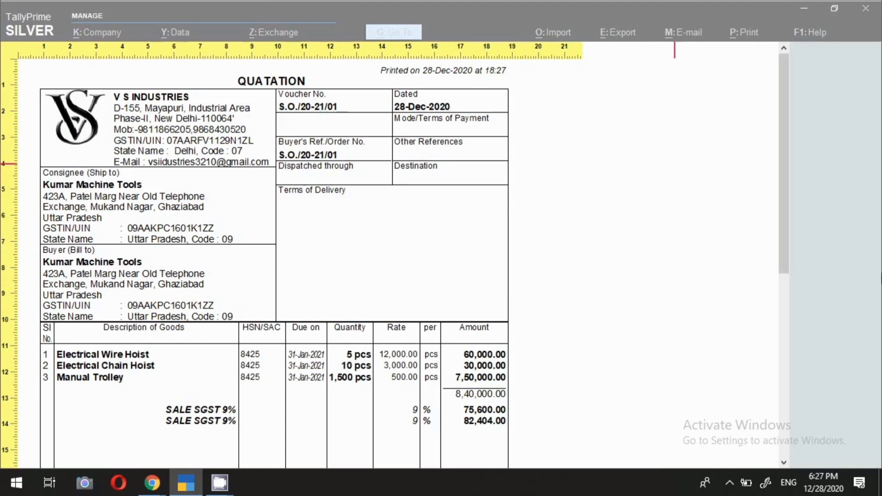
scroll(422, 281, down, 5)
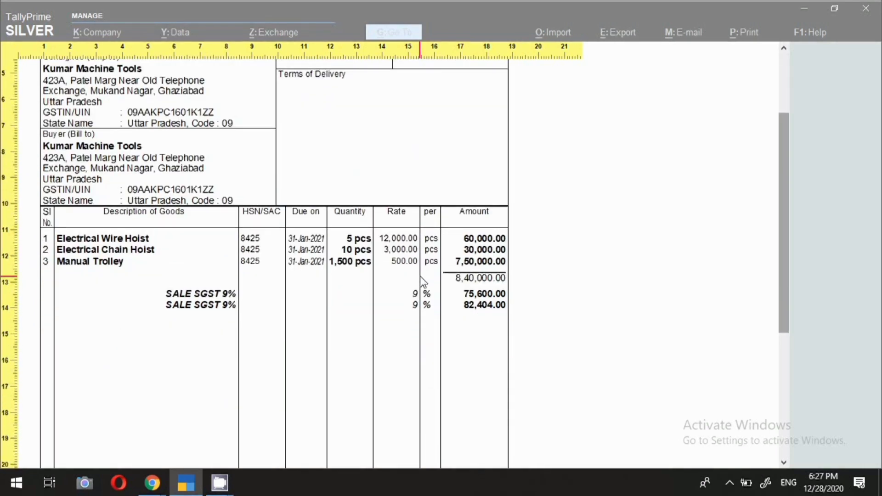
scroll(423, 281, down, 5)
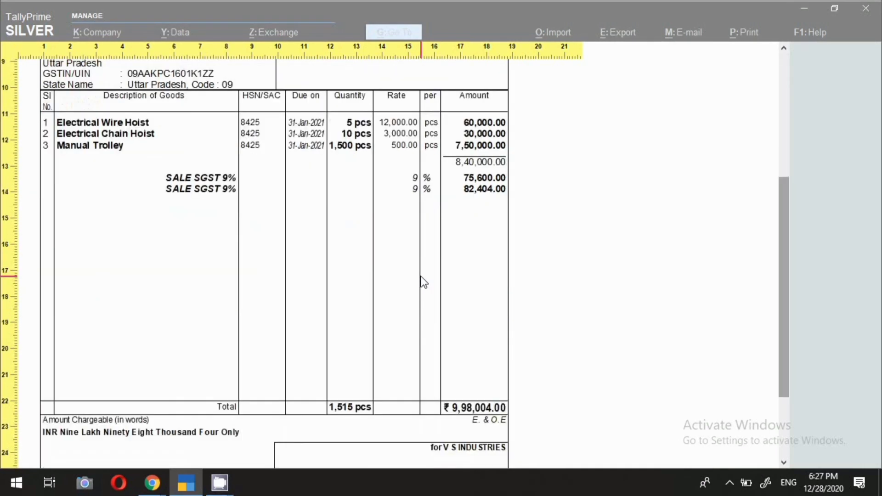
scroll(423, 281, down, 4)
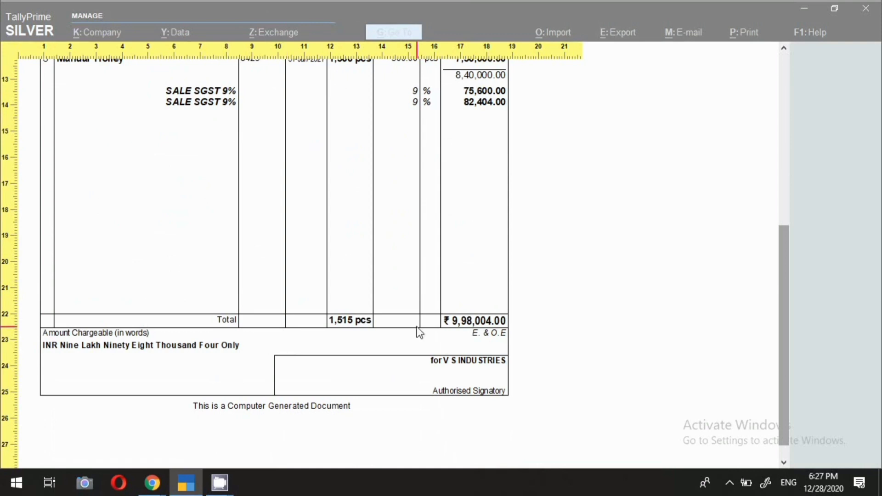
Step: Close the preview, quit the sales order voucher, and return to the Gateway
key(Escape)
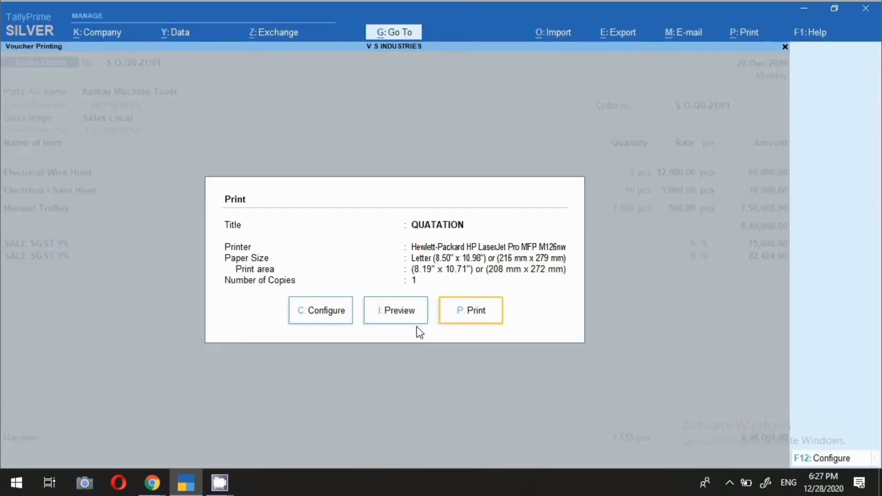
key(Escape)
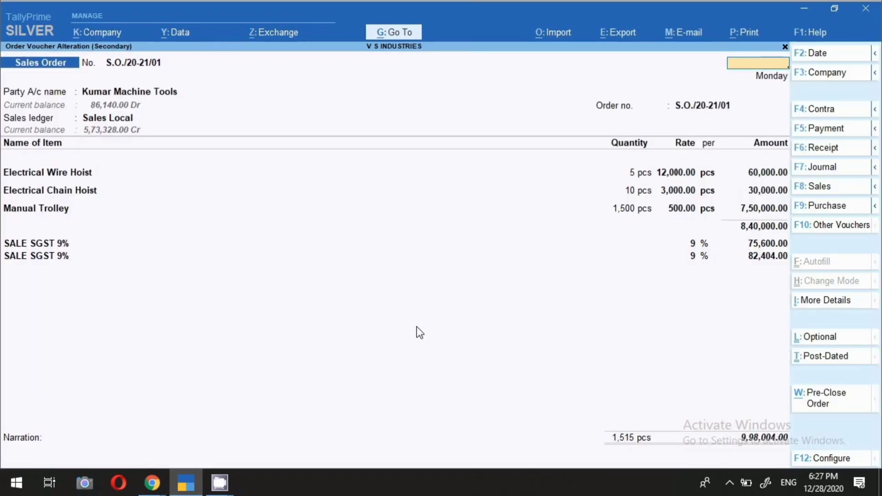
key(Escape)
key(y)
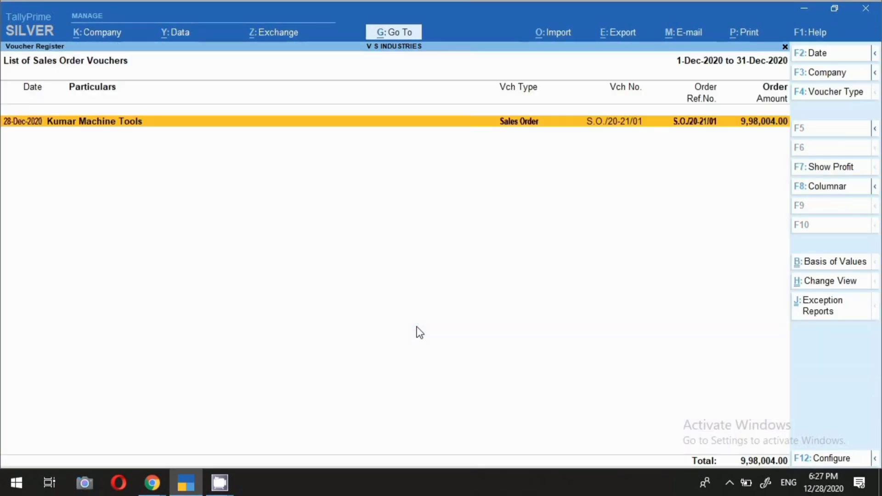
key(Escape)
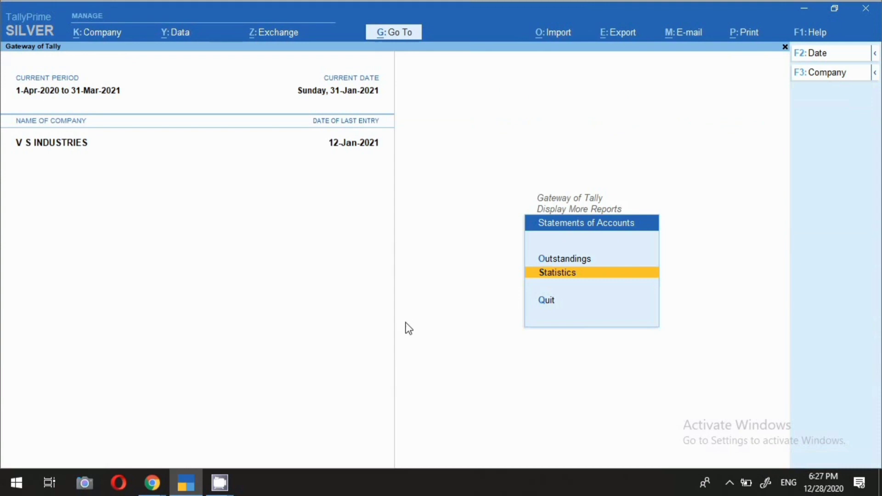
key(Escape)
Step: Reopen the Sales Order voucher type for alteration via Alter > Voucher Type
click(547, 171)
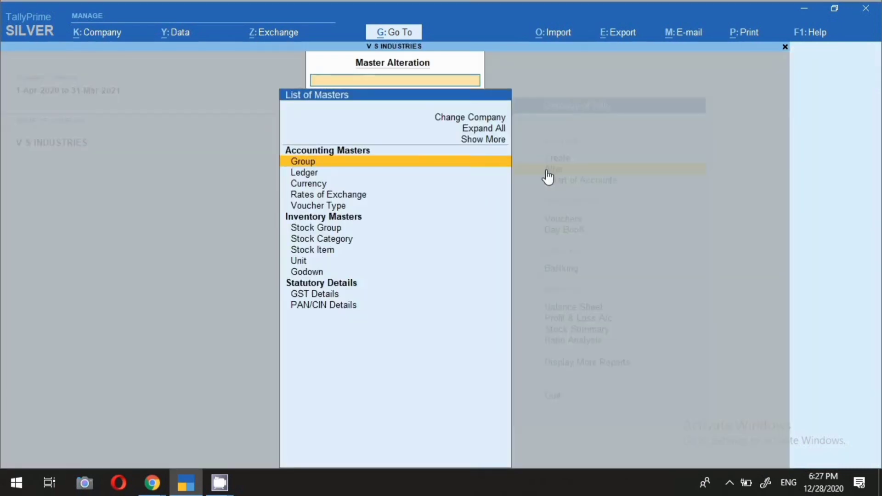
key(Down)
key(Down)
key(Down)
key(Down)
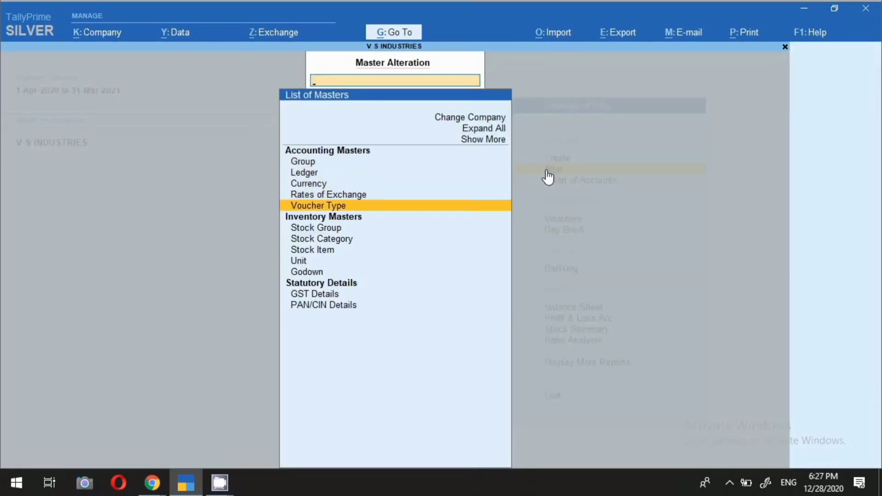
key(Return)
key(Down)
key(Down)
key(Down)
key(Down)
key(Down)
key(Down)
key(Down)
key(Down)
key(Down)
key(Down)
key(Down)
key(Down)
key(Down)
key(Down)
key(Down)
key(Down)
key(Down)
key(Down)
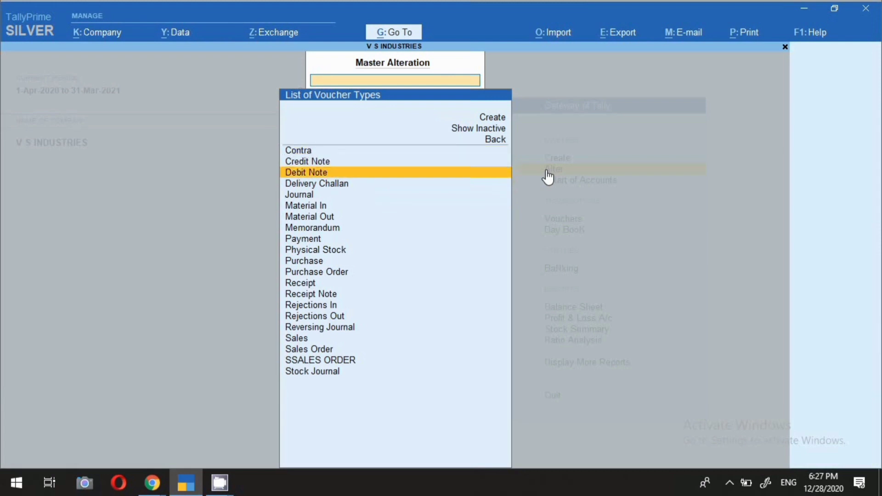
key(Return)
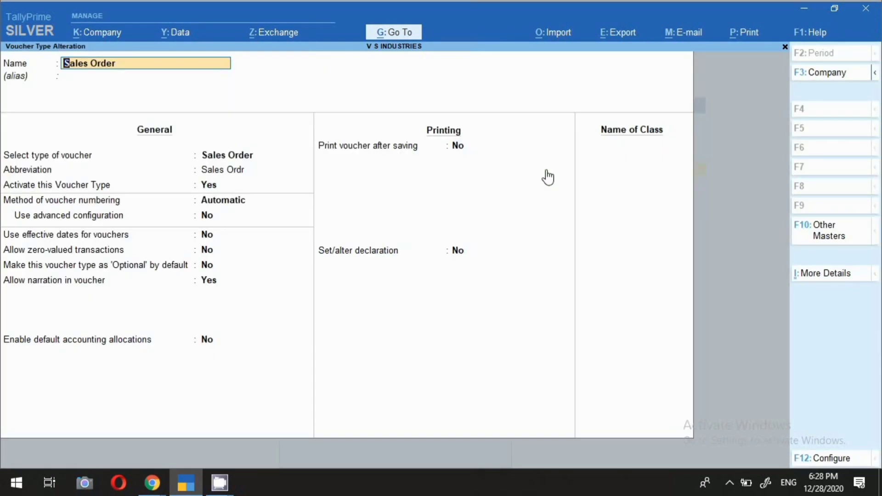
Step: Replace the declaration with bank lines: AXIS BANK, the account number, branch ABSCEDG, IFS code AXIS12345678
click(369, 257)
key(Return)
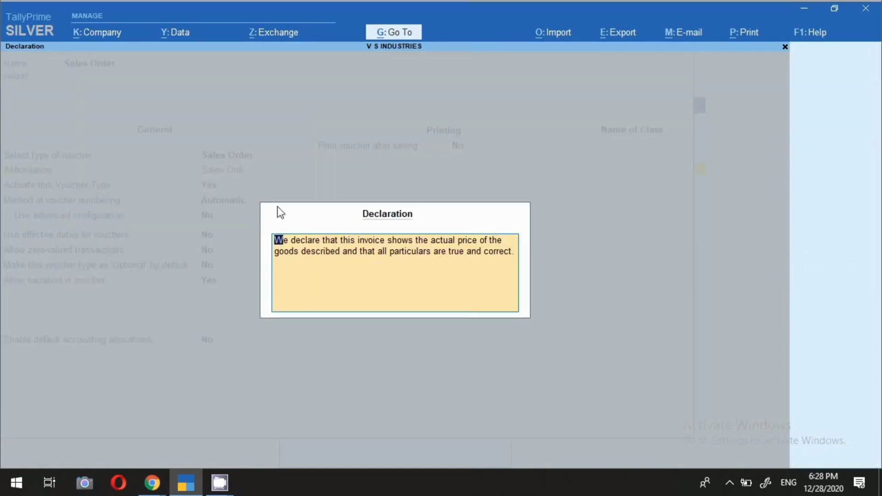
key(BackSpace)
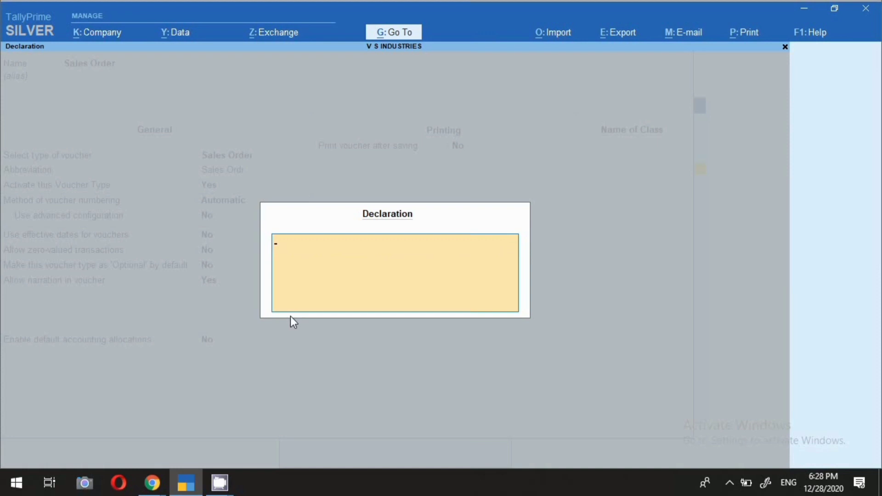
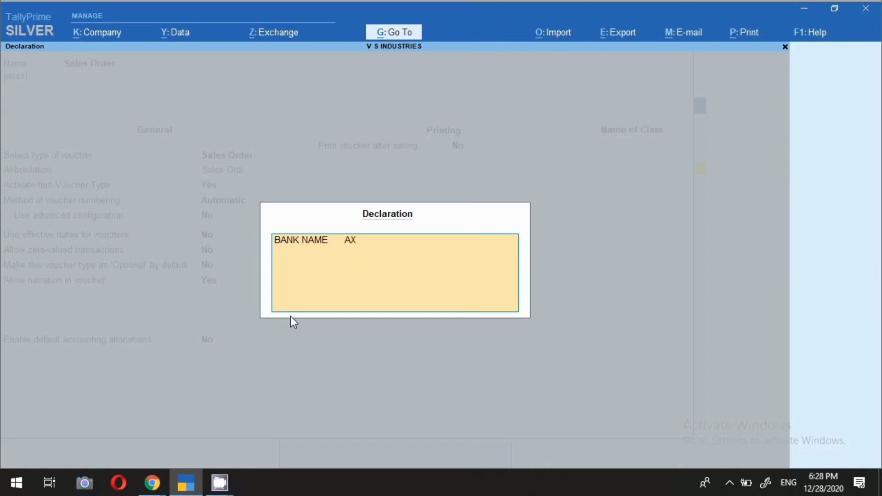
key(ctrl)
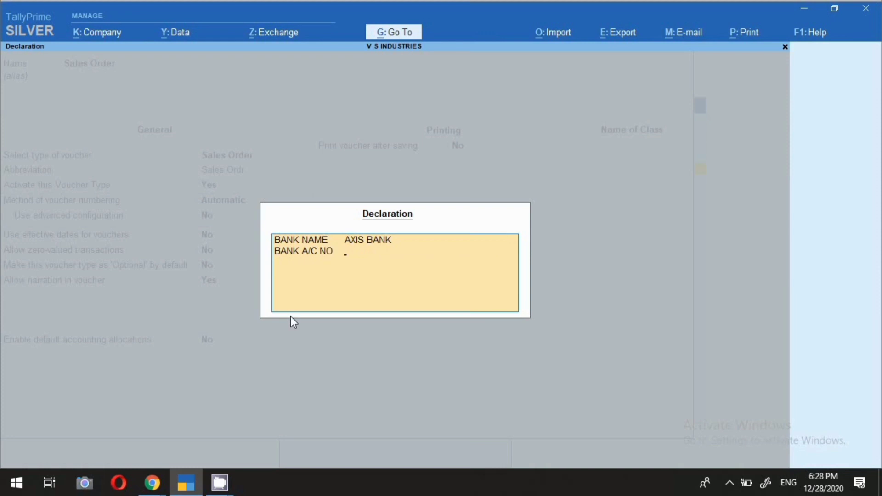
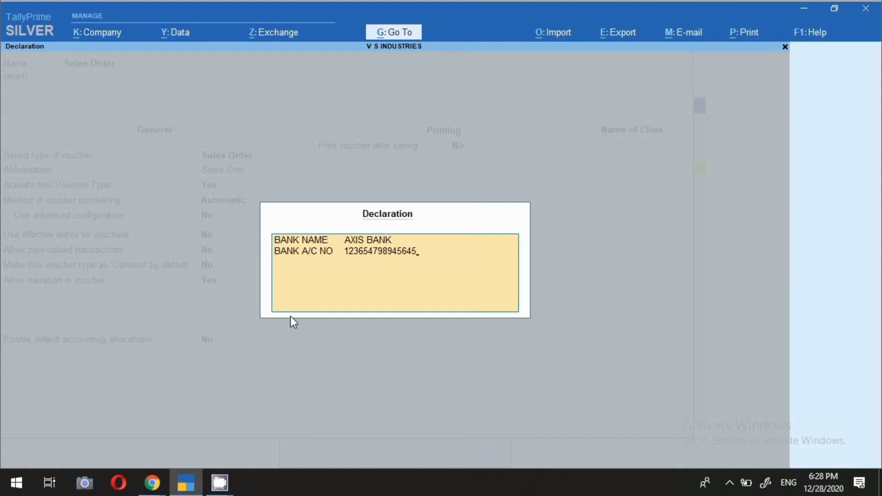
key(ctrl)
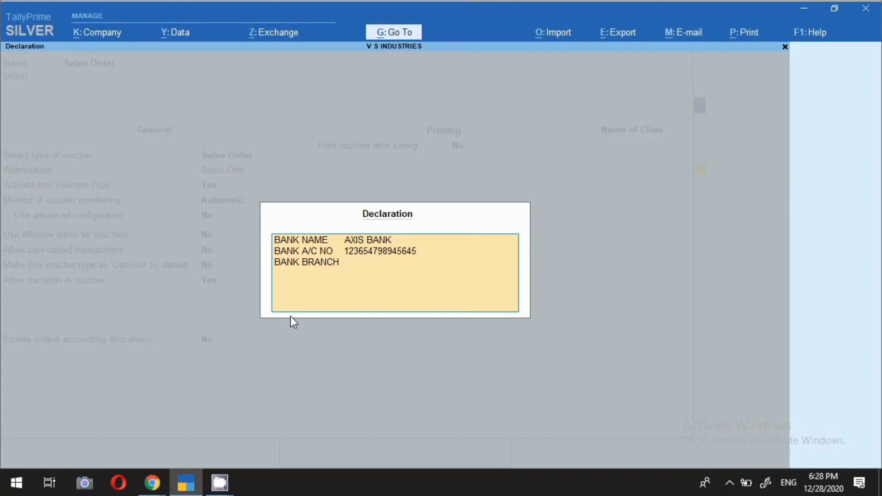
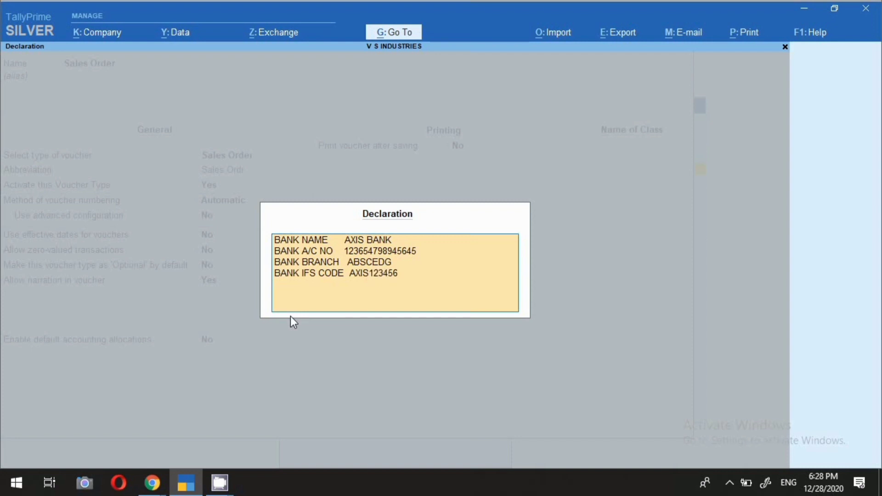
key(Return)
key(Return)
Step: Save the declaration, then reopen Kumar Machine Tools order S.O./20-21/01 from December statistics and mark it Optional
key(Return)
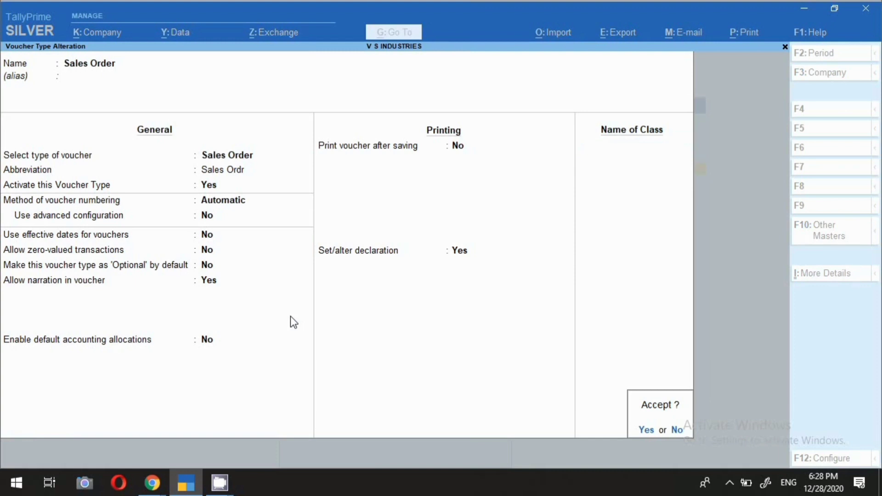
key(Return)
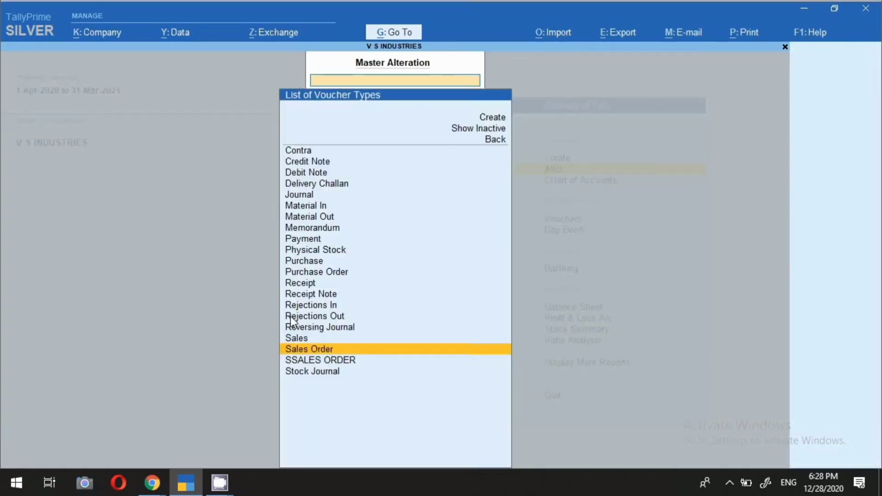
key(Escape)
key(Escape)
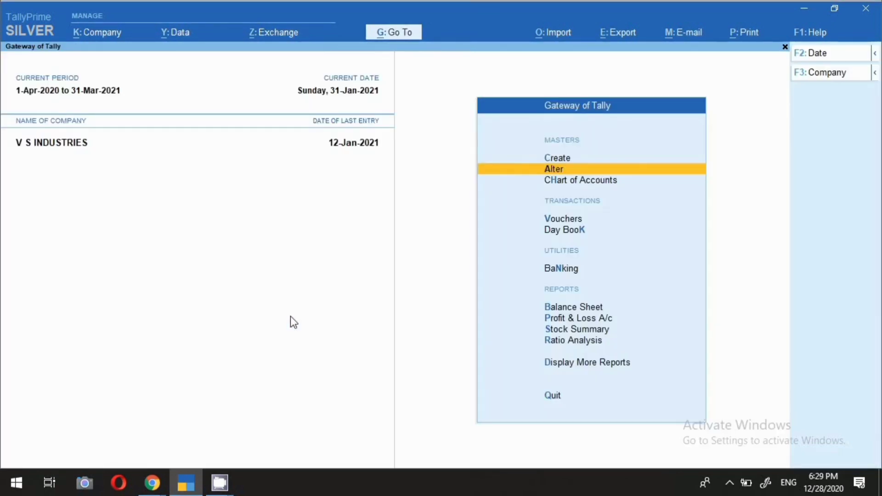
key(d)
key(s)
key(s)
key(s)
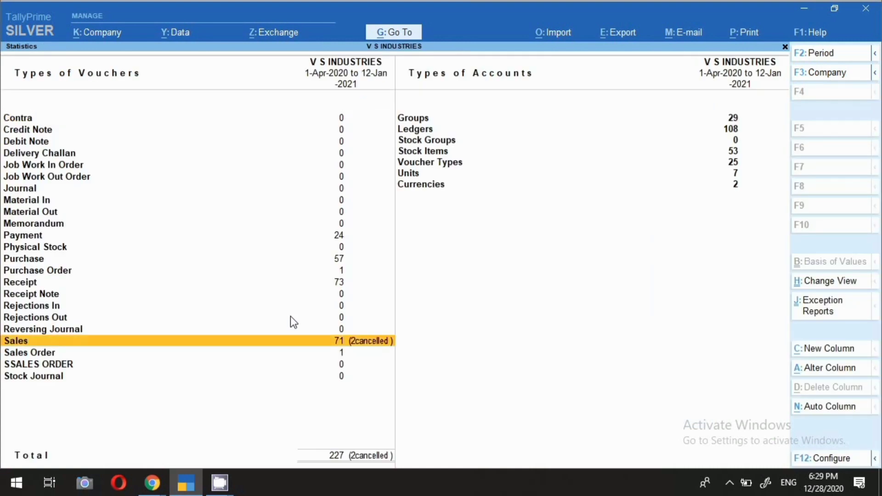
key(s)
key(Return)
key(Up)
key(Return)
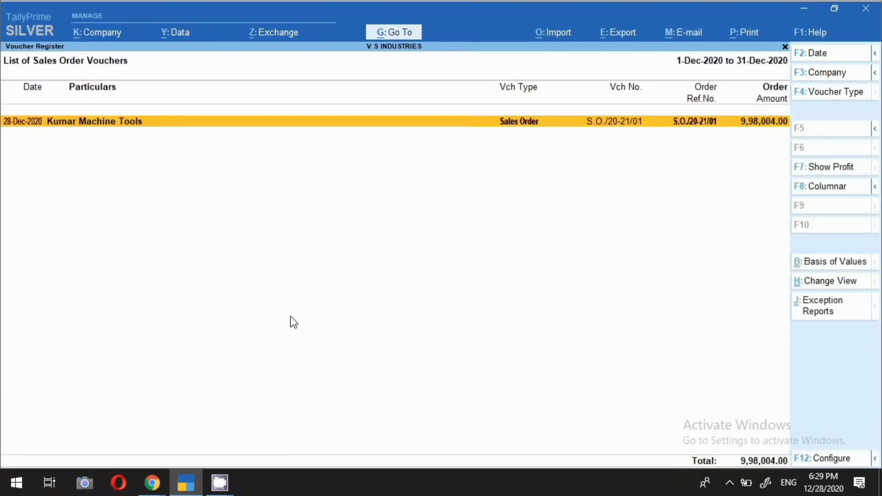
key(Return)
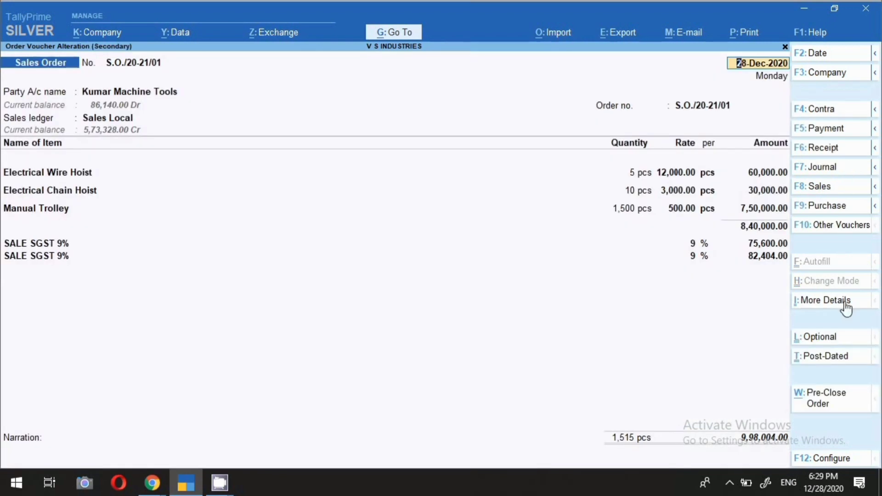
click(833, 342)
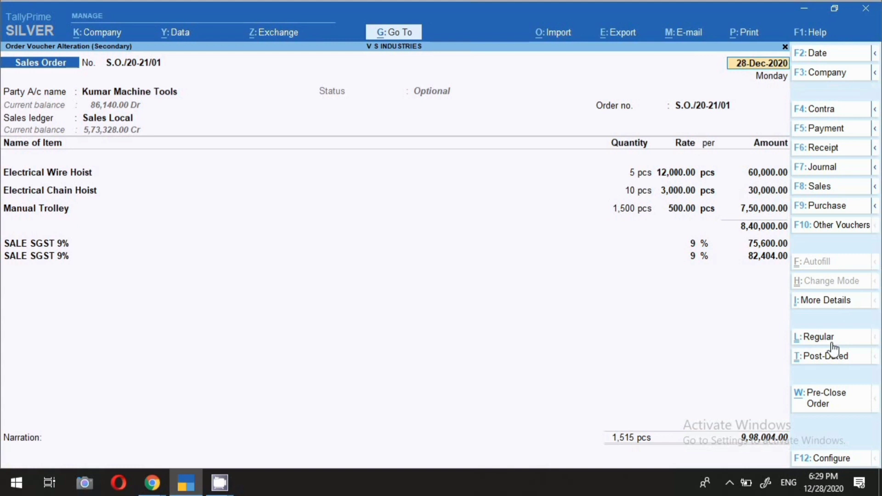
Step: Preview the current sales order as a QUATATION, checking the bank details at its foot
click(739, 41)
click(746, 79)
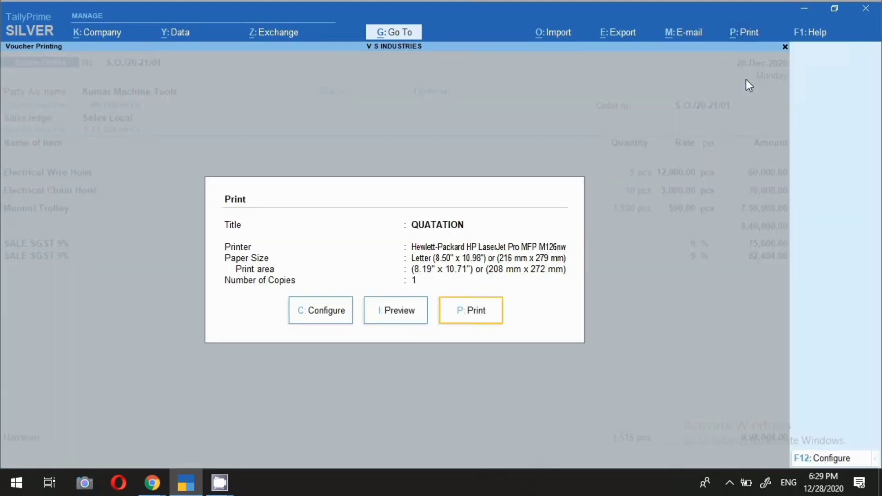
click(398, 312)
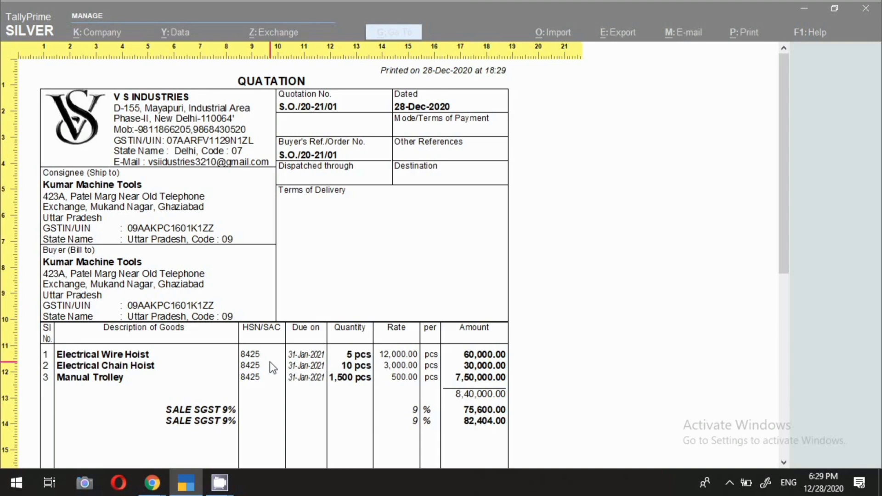
scroll(271, 365, down, 3)
scroll(274, 370, down, 8)
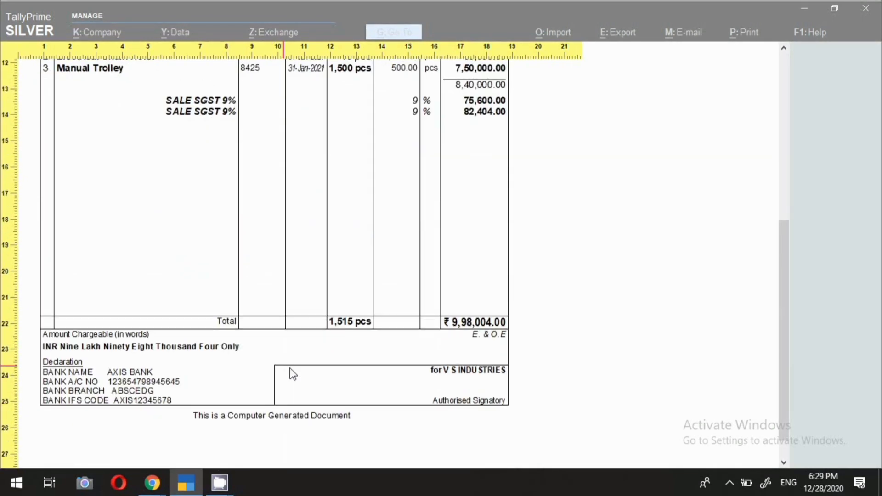
scroll(289, 367, down, 1)
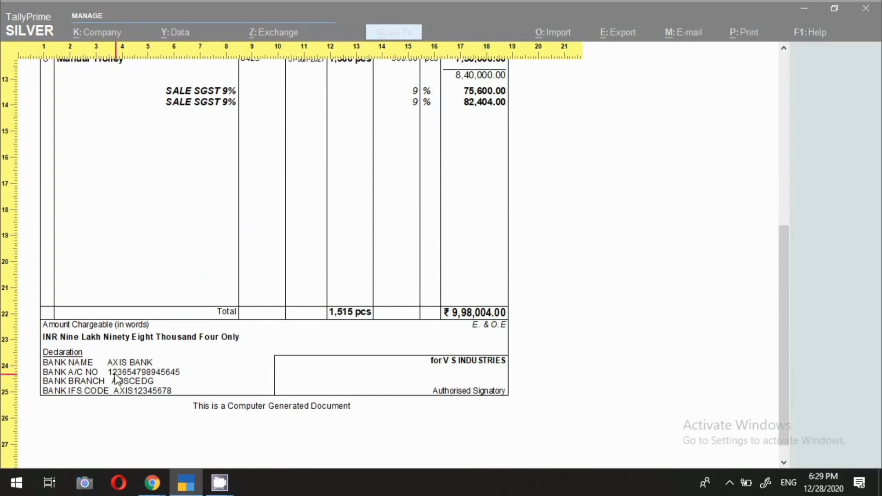
key(Escape)
key(Escape)
key(Escape)
key(Escape)
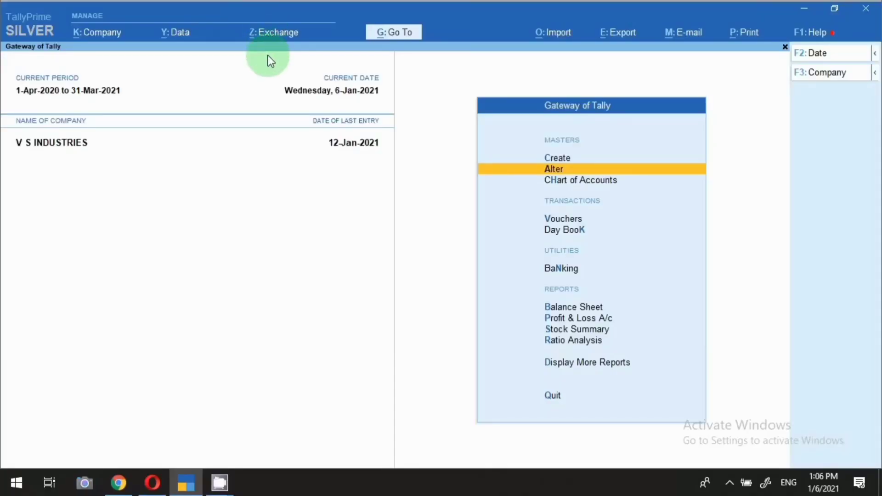
Step: Open the Pro Forma voucher type for alteration
click(536, 172)
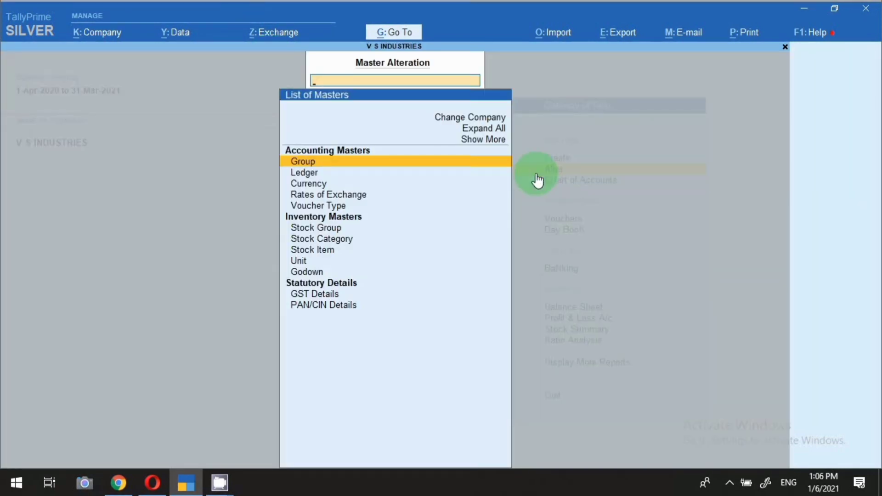
key(Down)
key(Down)
key(Down)
key(Down)
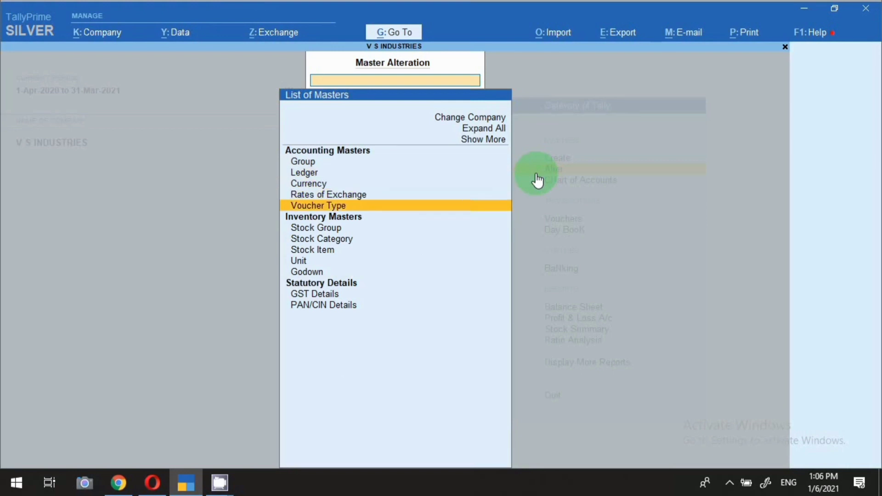
key(Return)
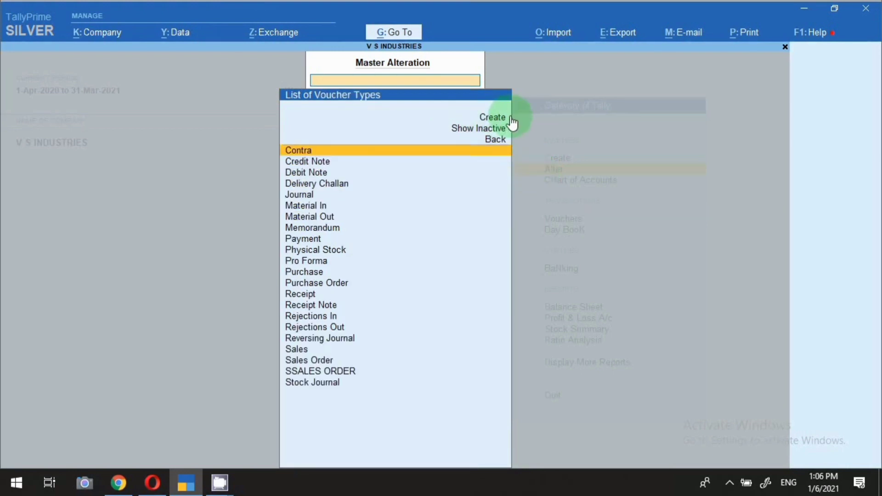
click(318, 263)
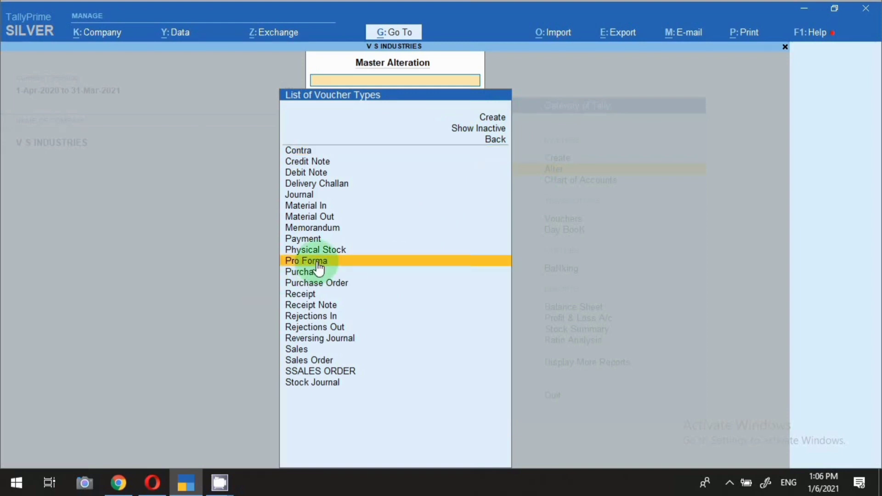
click(318, 264)
Step: Keep Automatic numbering, set Print voucher after saving to No, and accept the voucher type
key(Return)
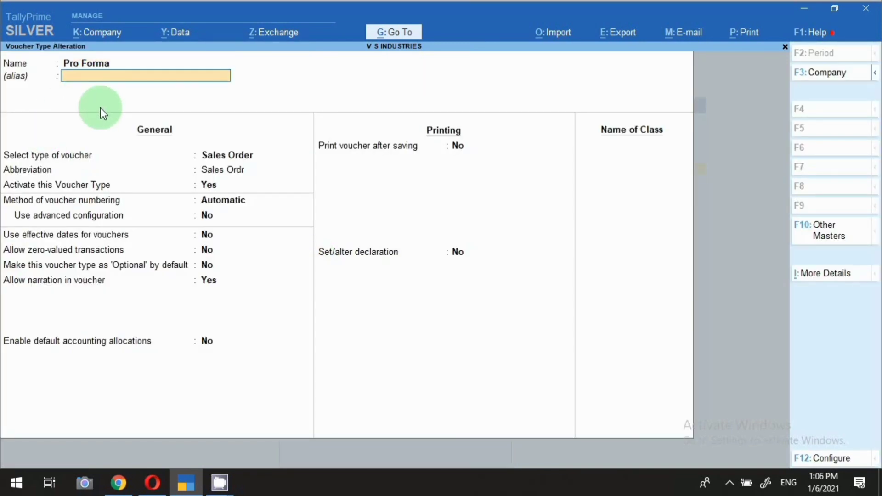
key(Return)
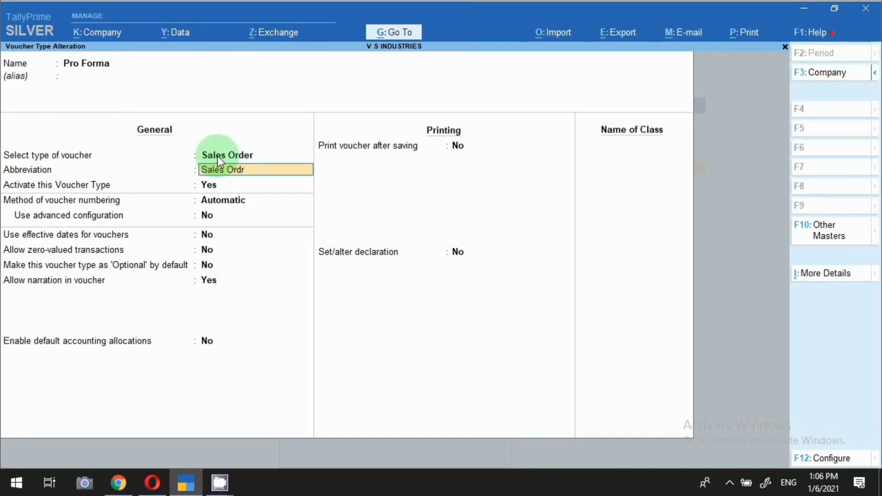
key(Return)
key(Return)
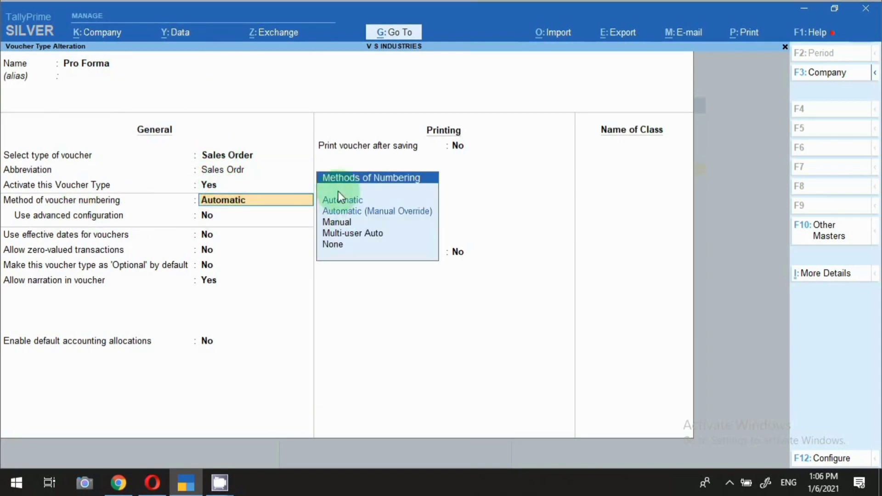
key(Return)
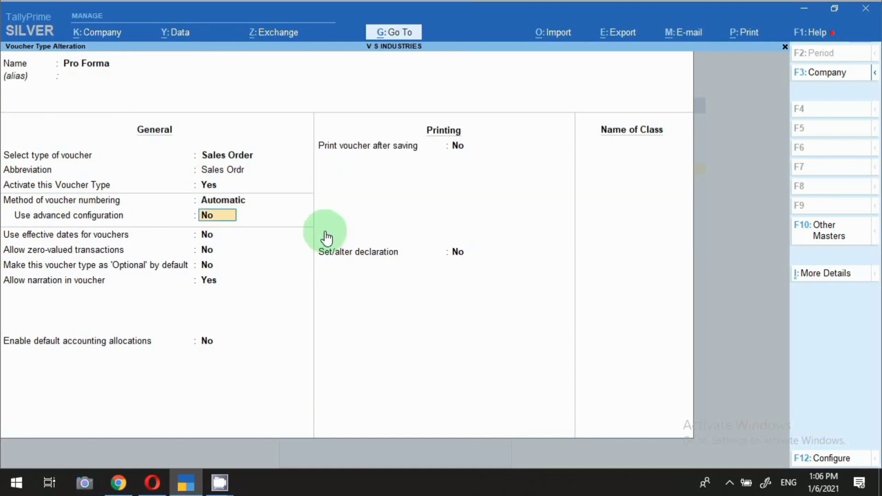
key(Return)
key(Return)
key(Return)
key(Return)
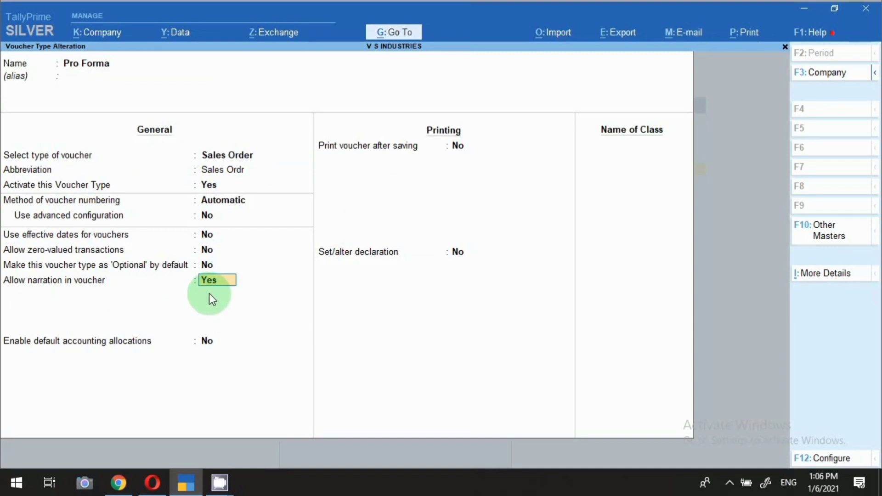
key(Return)
key(Return)
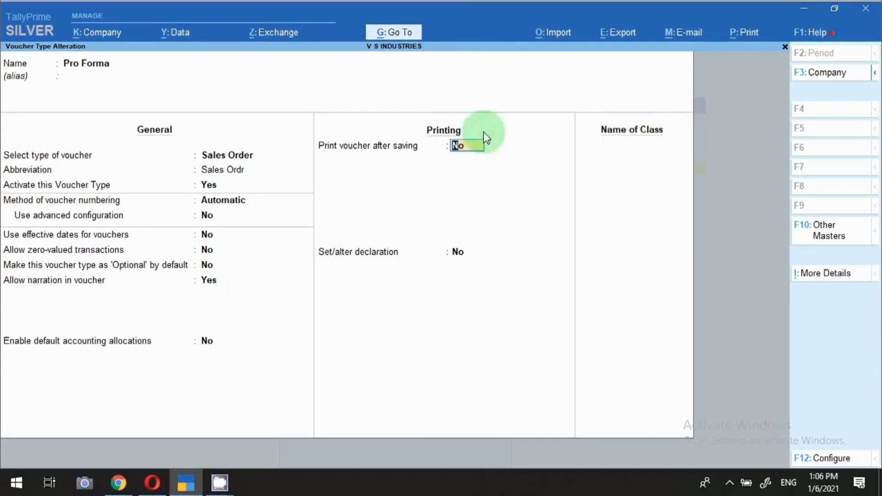
text(n)
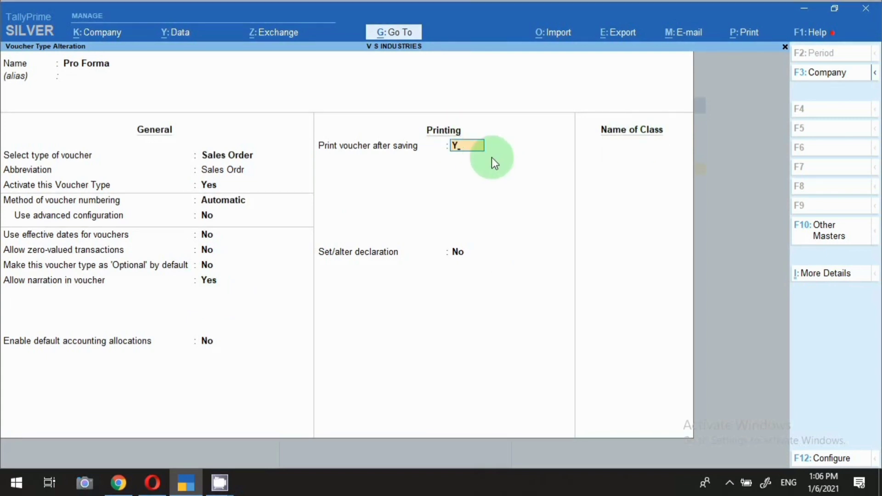
key(Return)
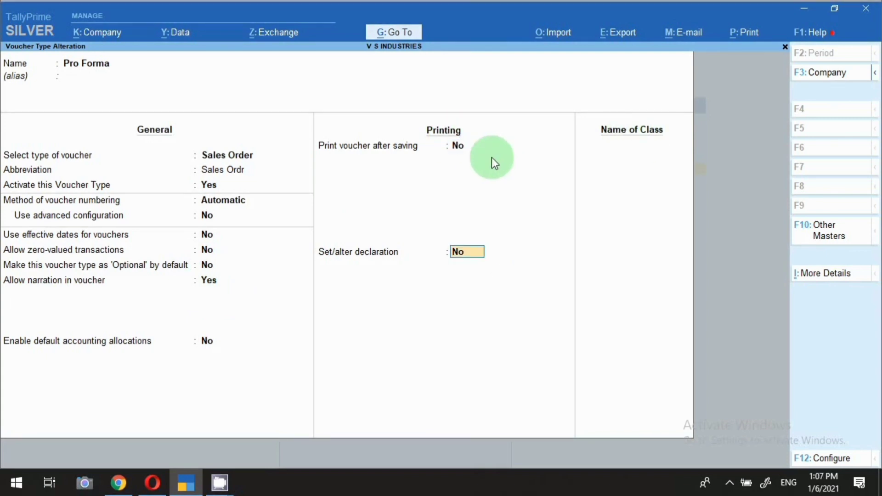
key(ctrl+a)
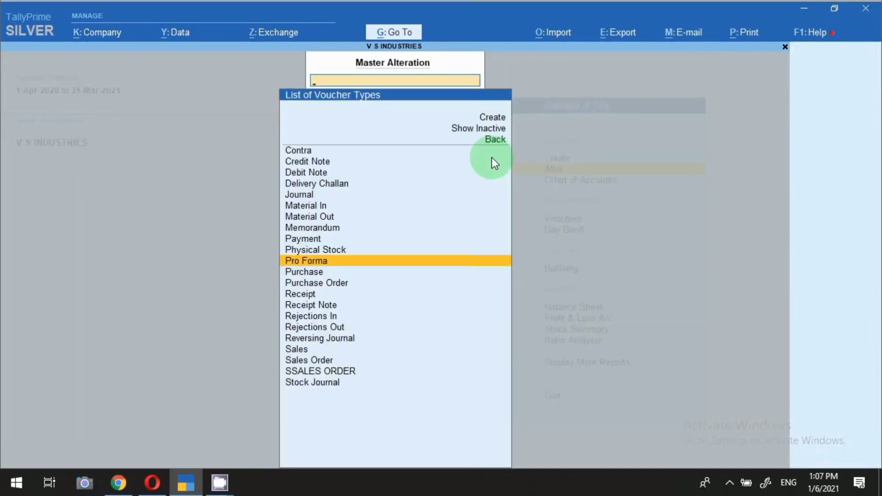
key(Escape)
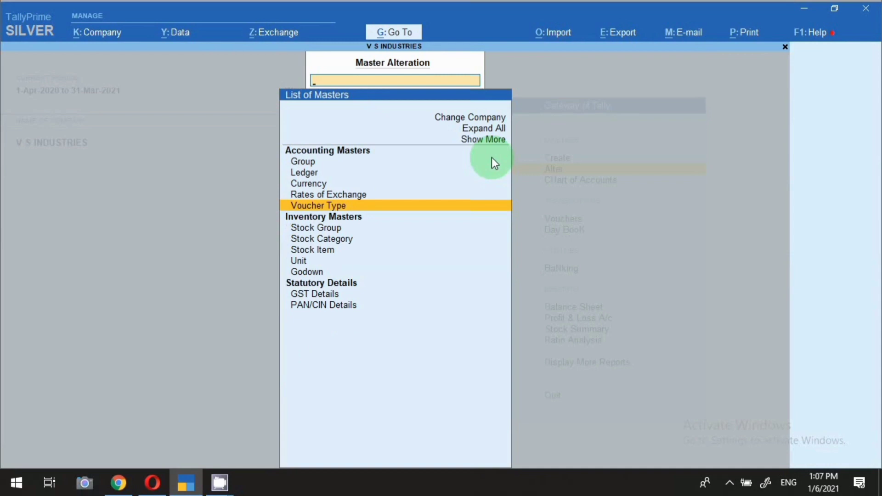
Step: Start a new Pro Forma voucher dated 6-Jan-2021
key(Escape)
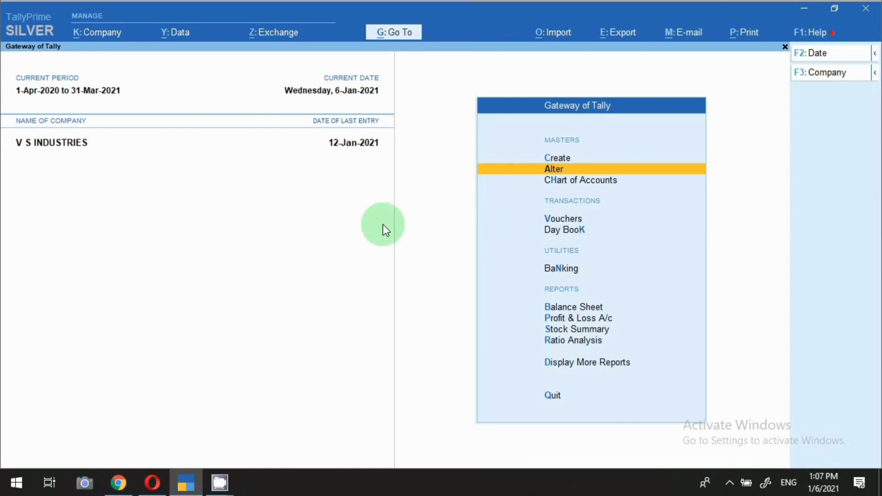
key(v)
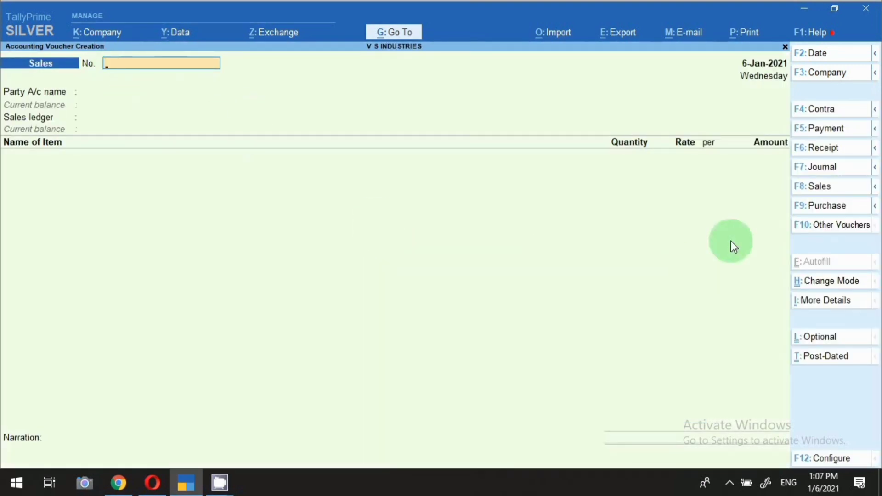
click(830, 226)
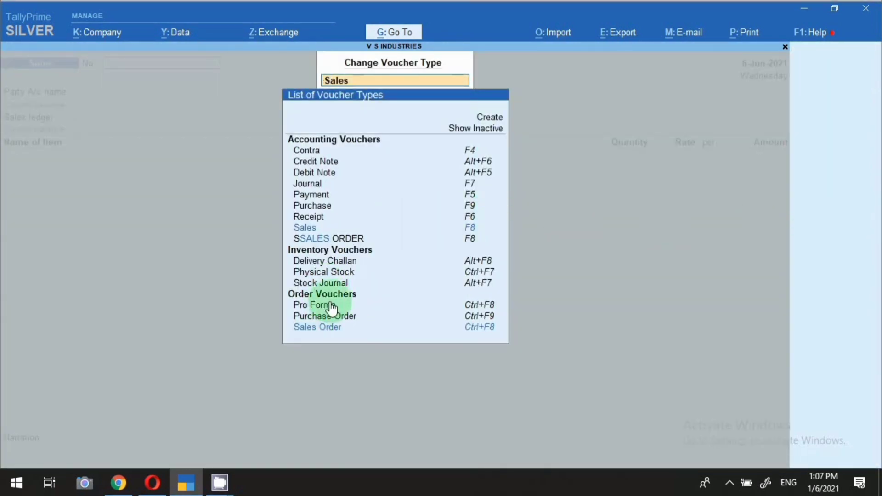
click(358, 307)
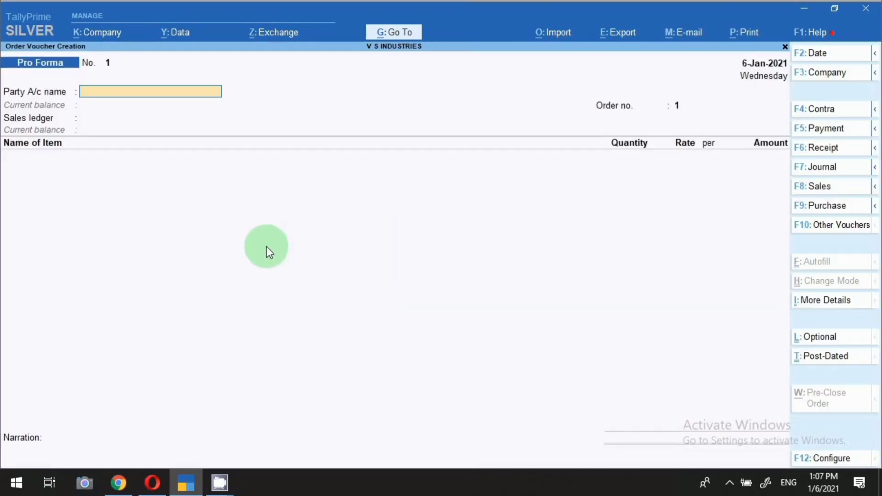
key(F2)
text(6)
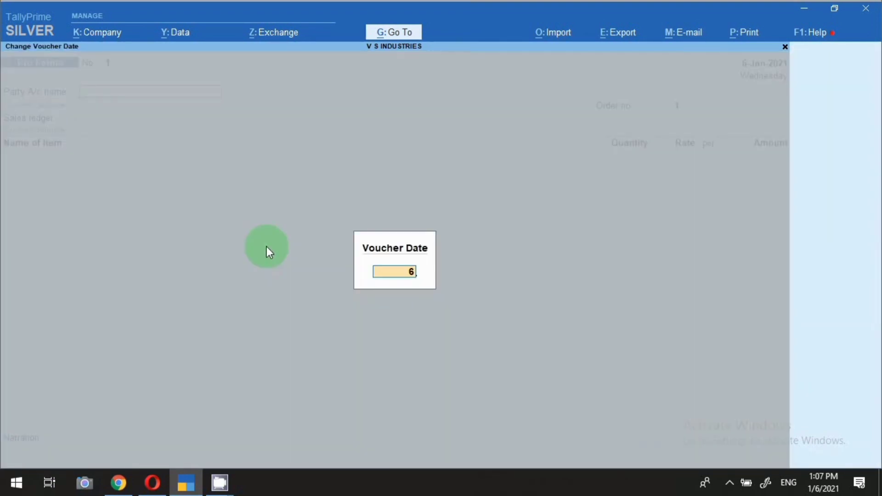
key(Return)
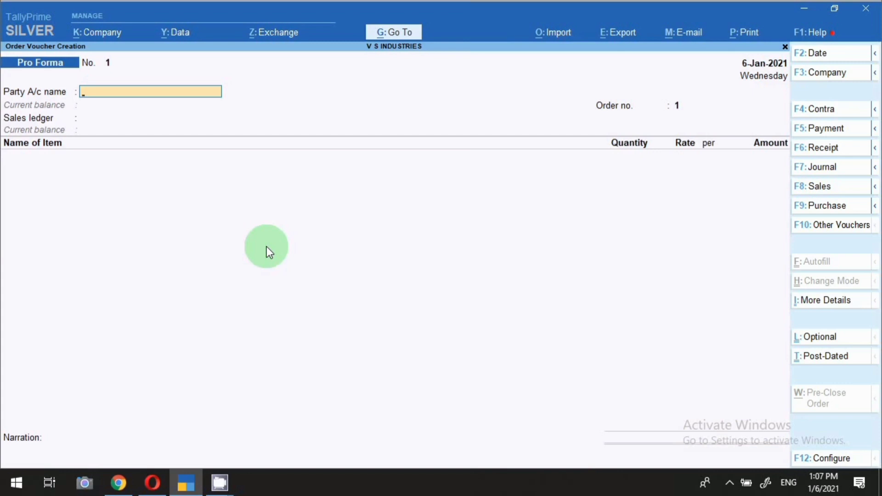
Step: Choose Zadiac Metal Strips Limited as party and Sale Igst as the sales ledger
text(Z)
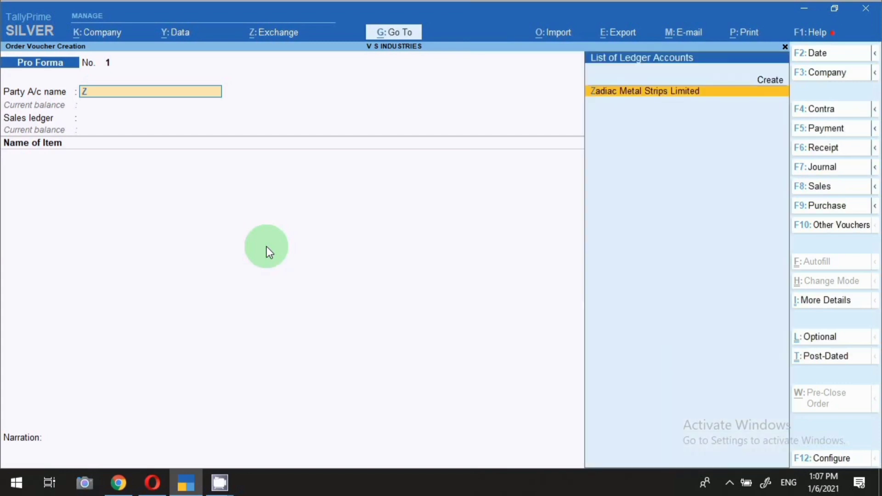
key(Return)
key(Return)
key(Return)
key(Return)
key(Return)
key(Return)
key(Return)
key(Return)
key(Return)
key(Return)
key(Return)
key(Return)
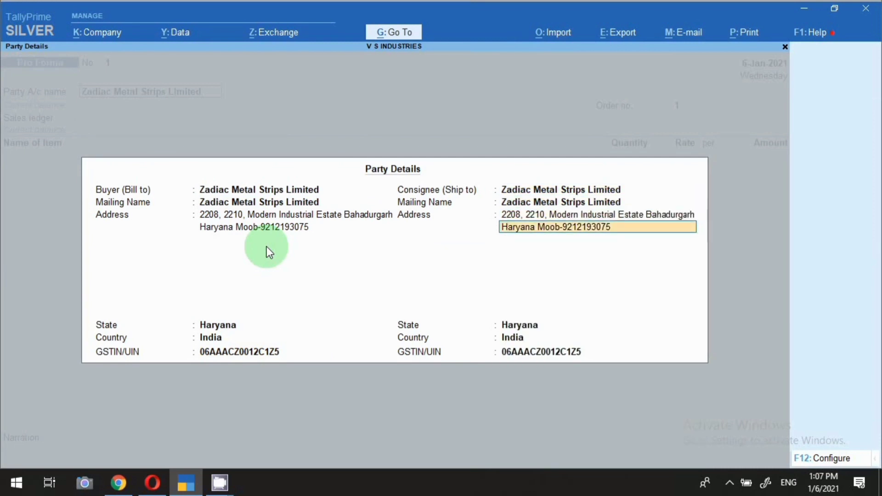
key(Return)
key(Return)
key(Return)
key(Return)
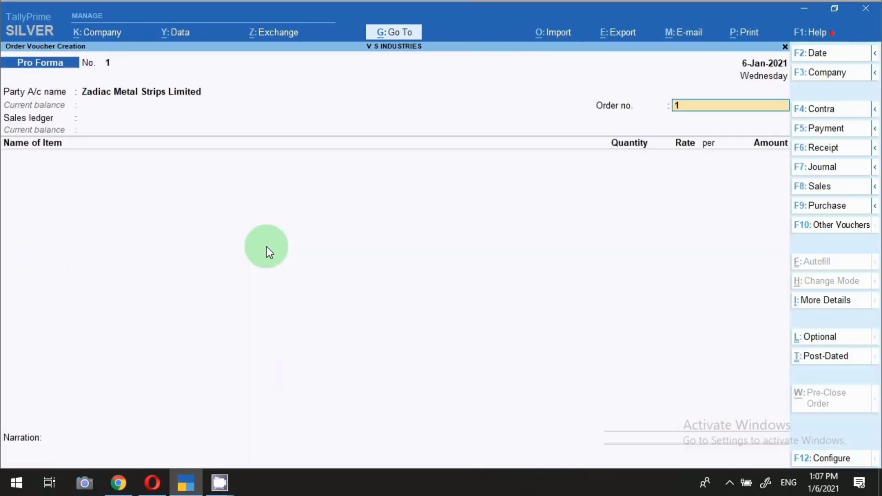
key(Return)
key(Down)
key(Return)
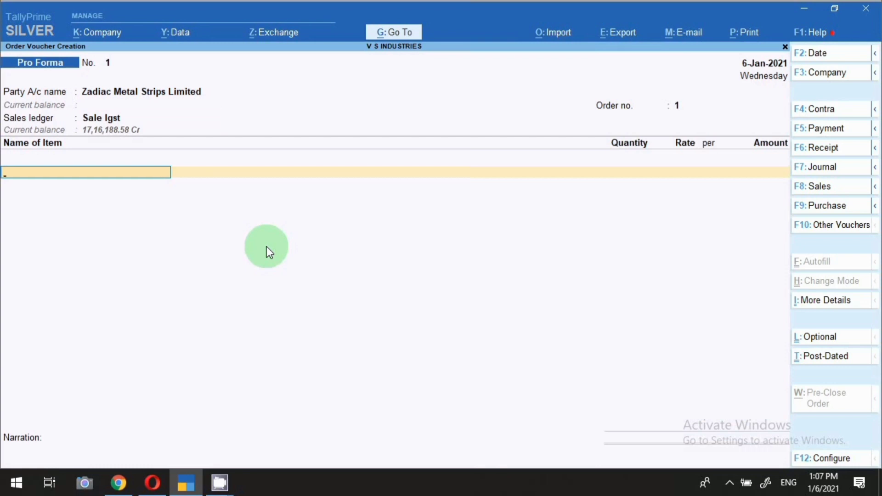
Step: Add item 8425 Electrical Wire Hoist: 100 pcs at 1,000 each
text(8425)
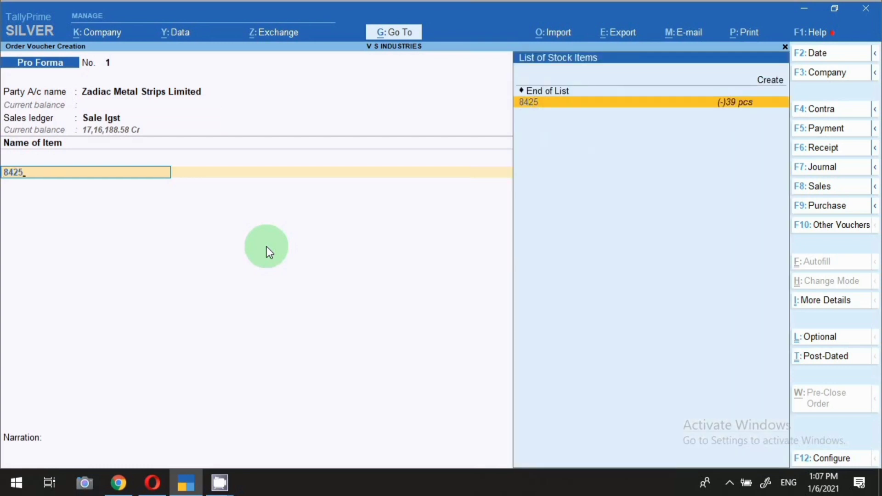
key(Return)
key(Return)
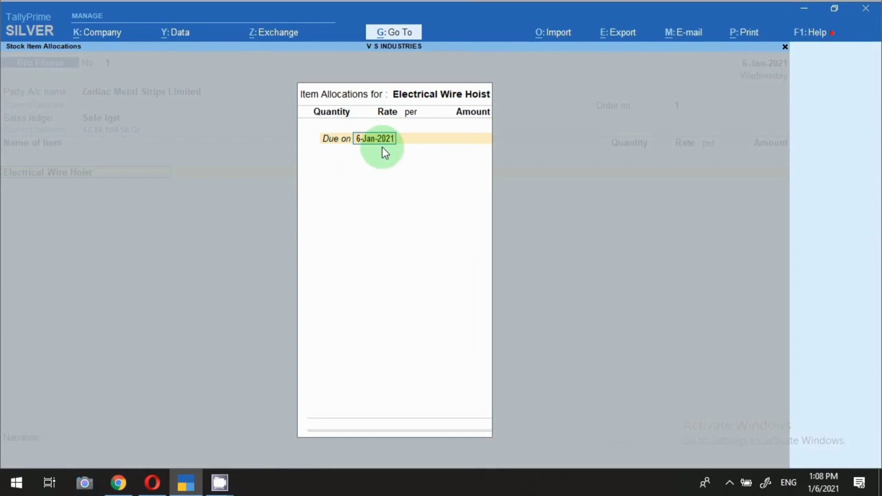
key(Return)
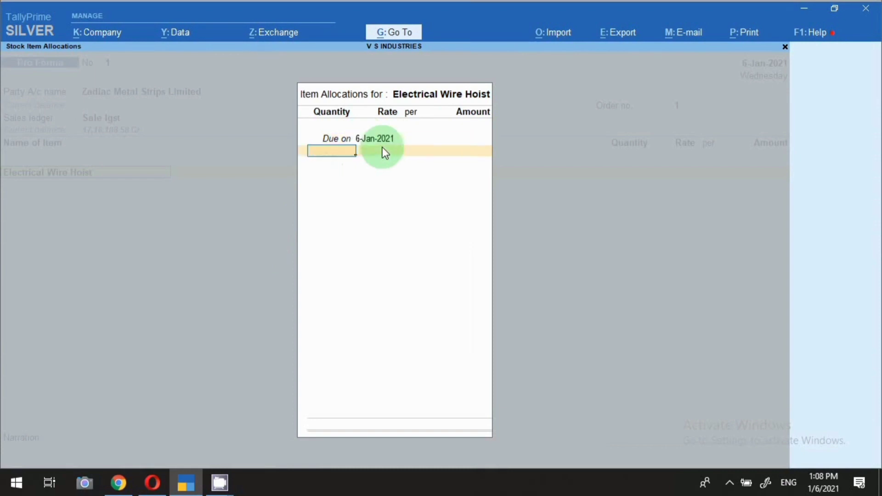
text(100)
key(Return)
text(1,000)
key(Return)
key(Return)
key(Return)
key(Return)
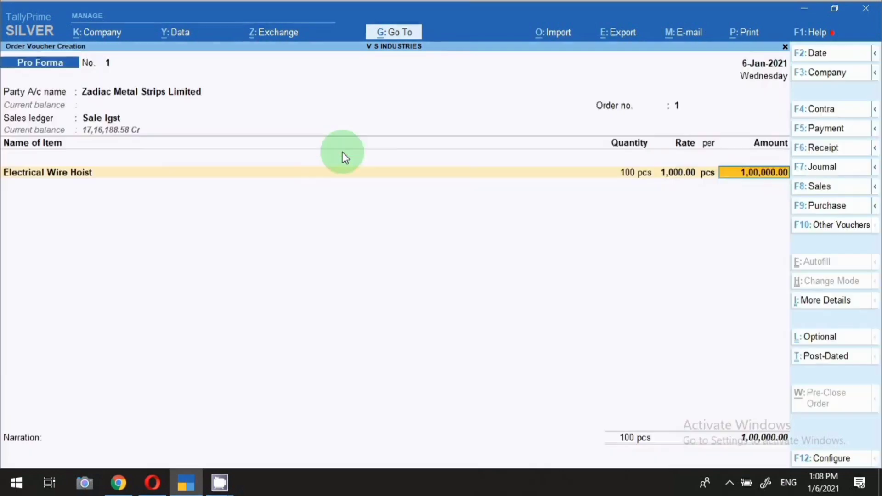
key(Return)
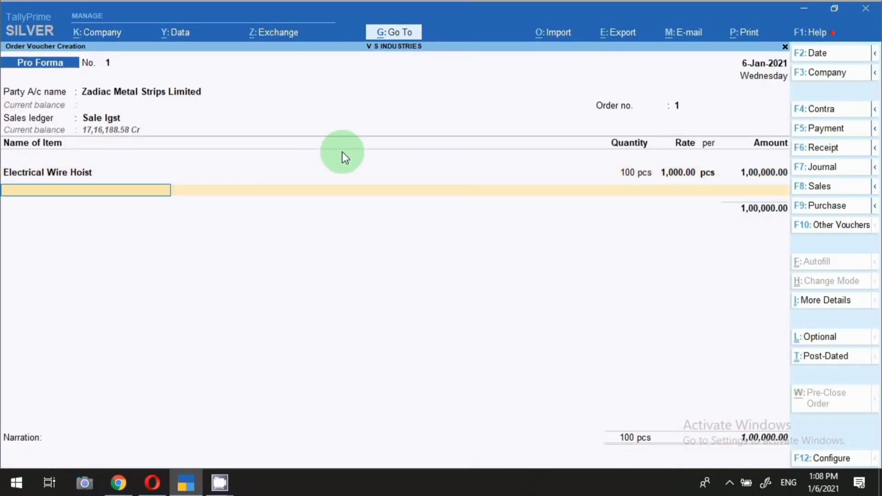
Step: Add Manual Trolley: 50 pcs at 5,100 each
text(MANU)
key(Return)
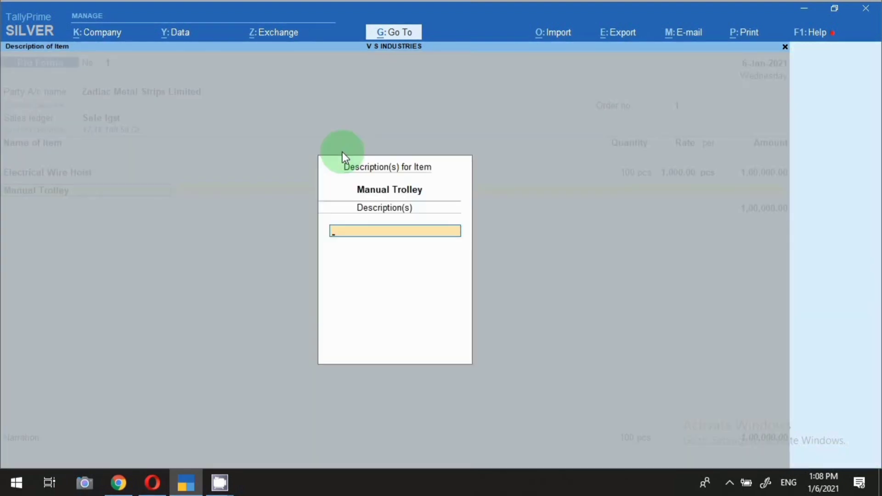
key(Return)
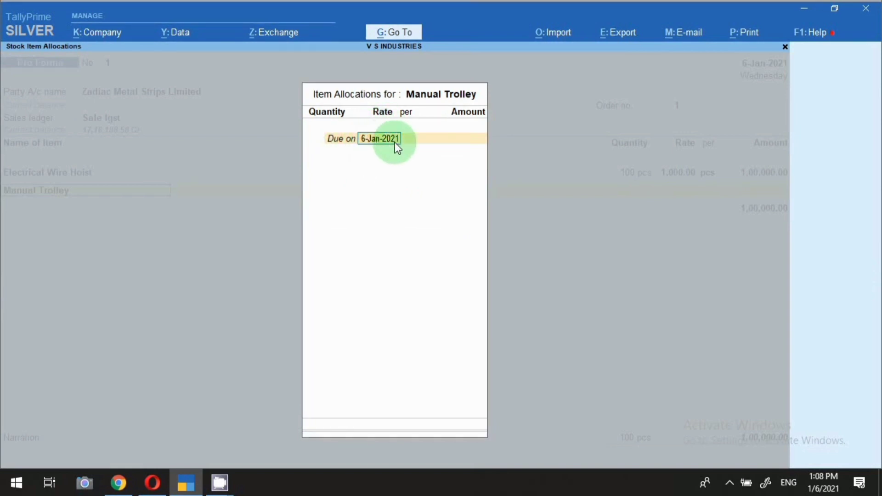
key(Return)
text(50)
key(Return)
text(5,100)
key(Return)
key(Return)
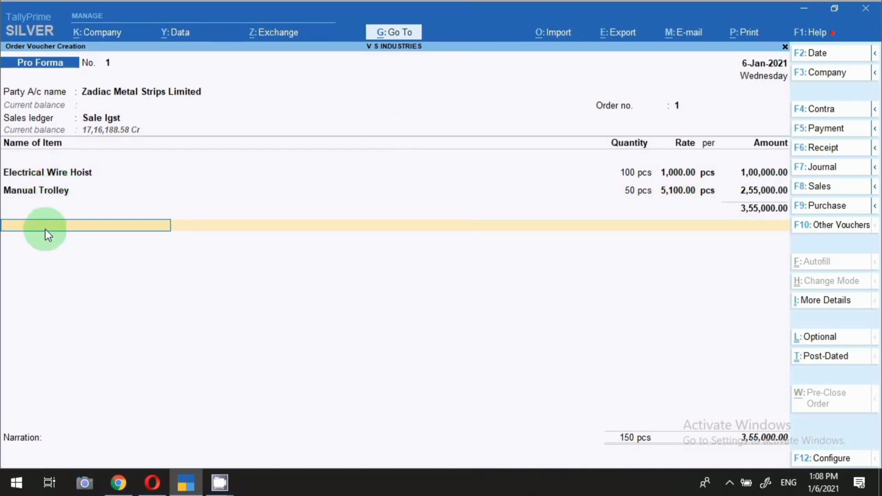
Step: Add a Freight and Cartage line and open that ledger for alteration
text(FRE)
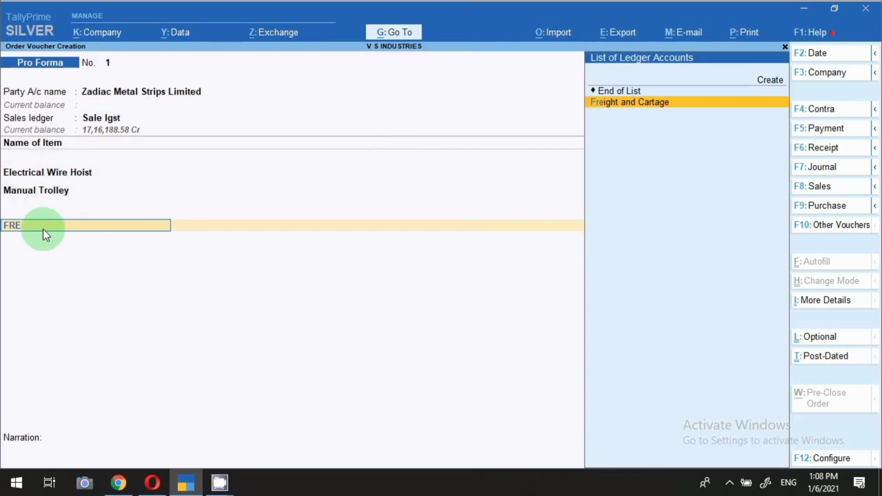
key(Return)
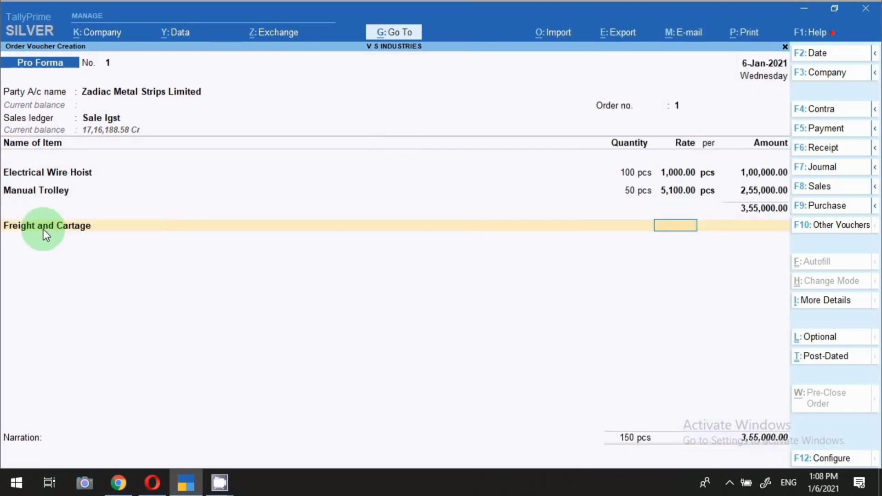
click(43, 230)
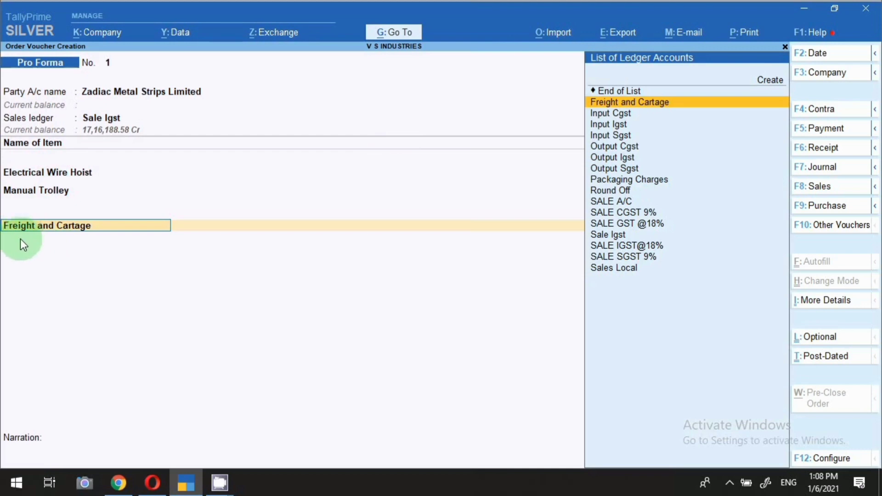
key(ctrl)
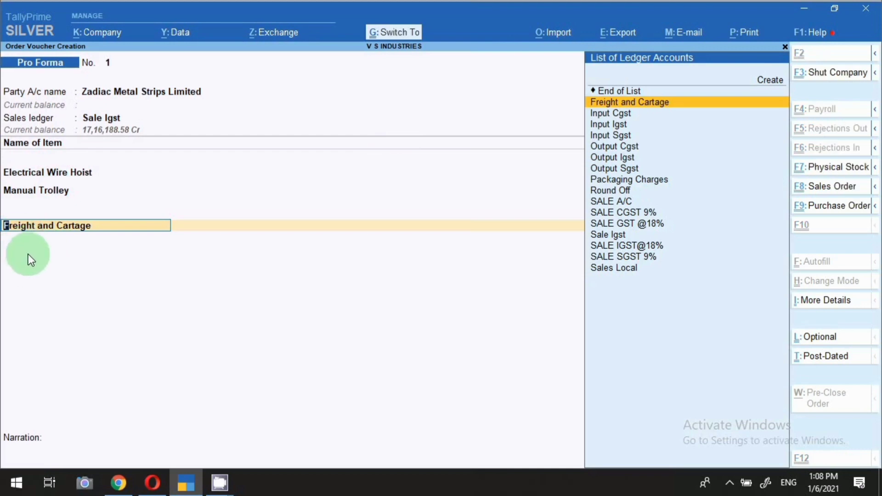
key(ctrl+Return)
Step: Place the Freight and Cartage ledger under Direct Incomes, keeping GST applicable
key(Return)
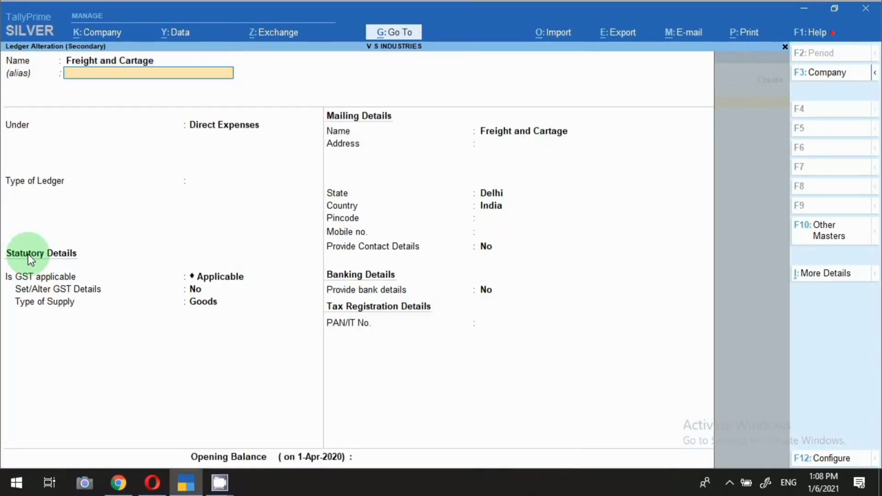
key(Return)
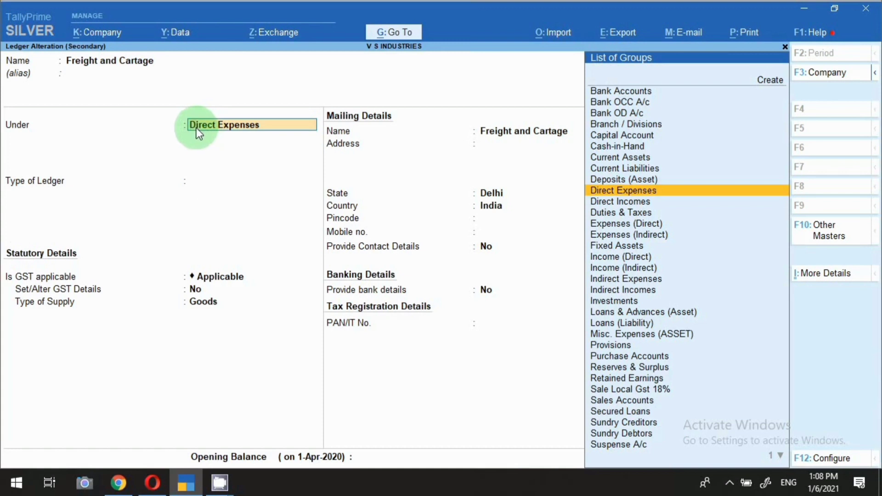
text(DIRECT)
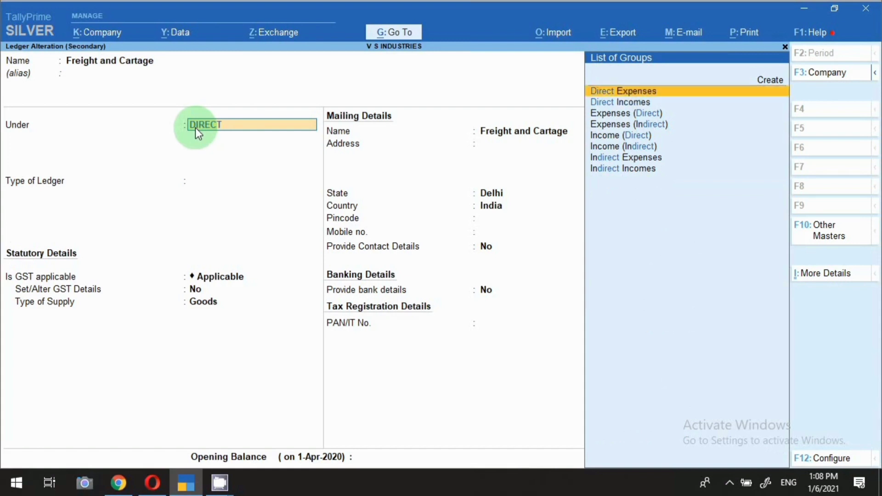
key(Down)
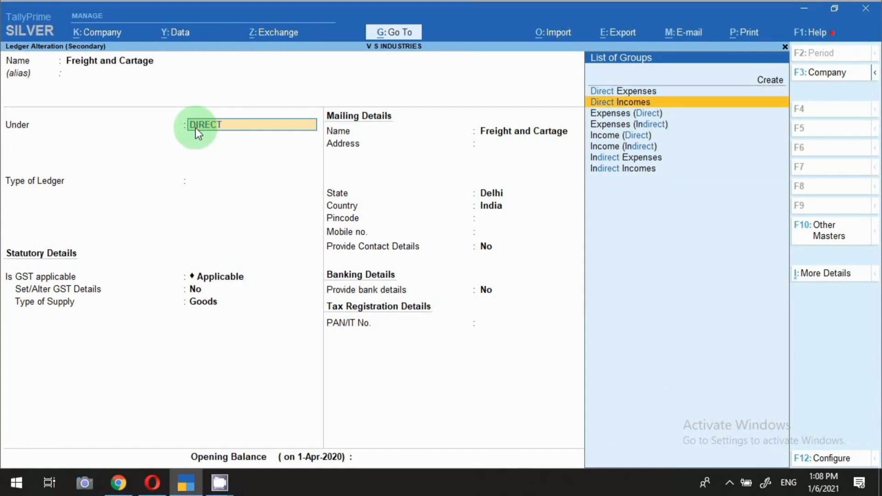
key(Return)
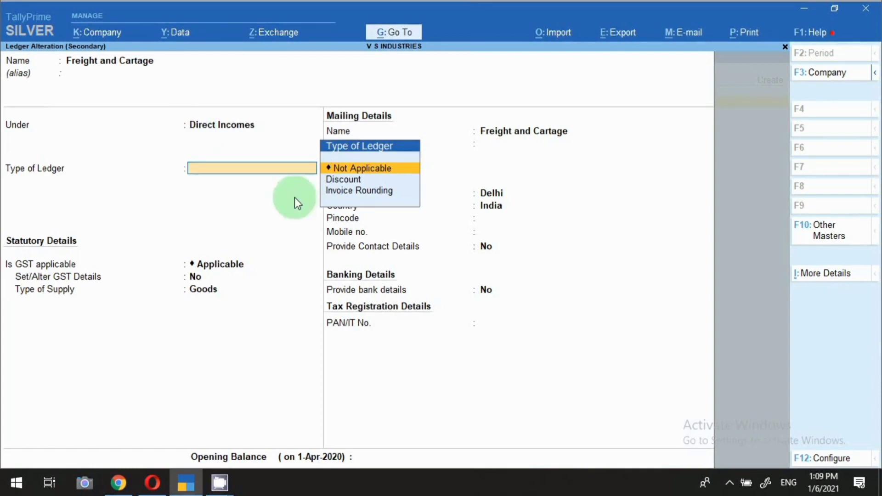
key(Return)
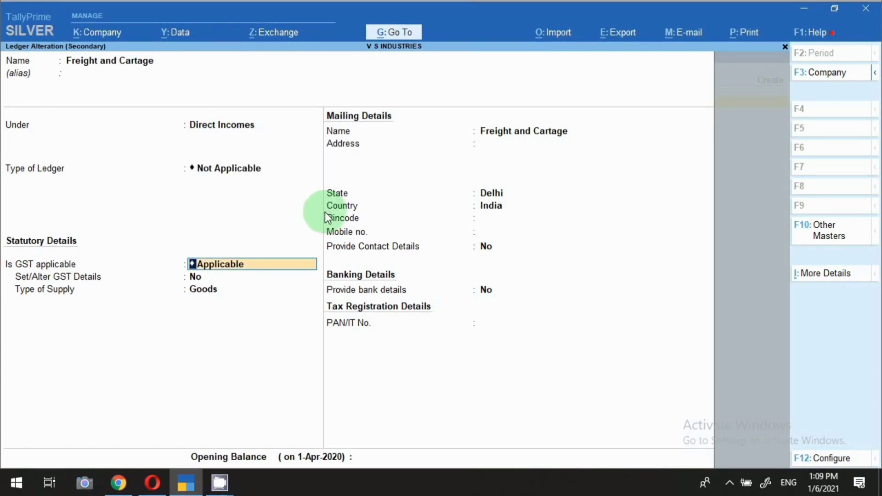
key(Return)
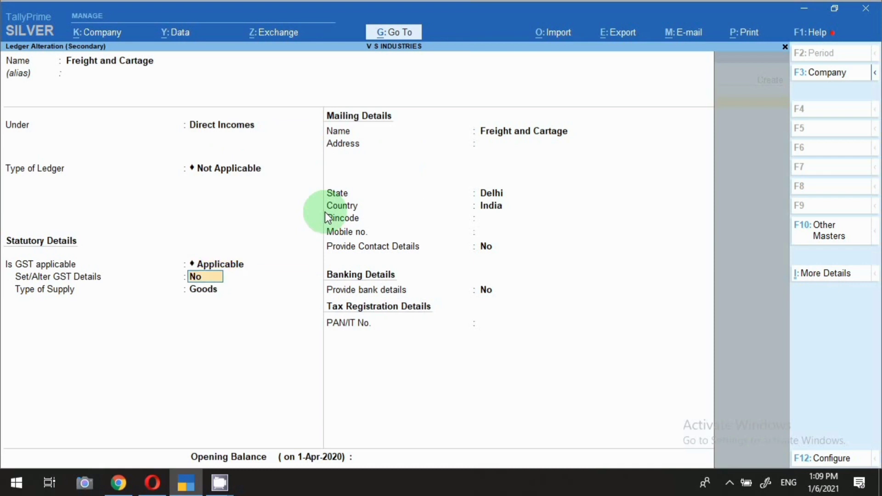
Step: Turn on GST details, accept the tax rates, keep supply type Goods, and save the ledger
text(y)
key(Return)
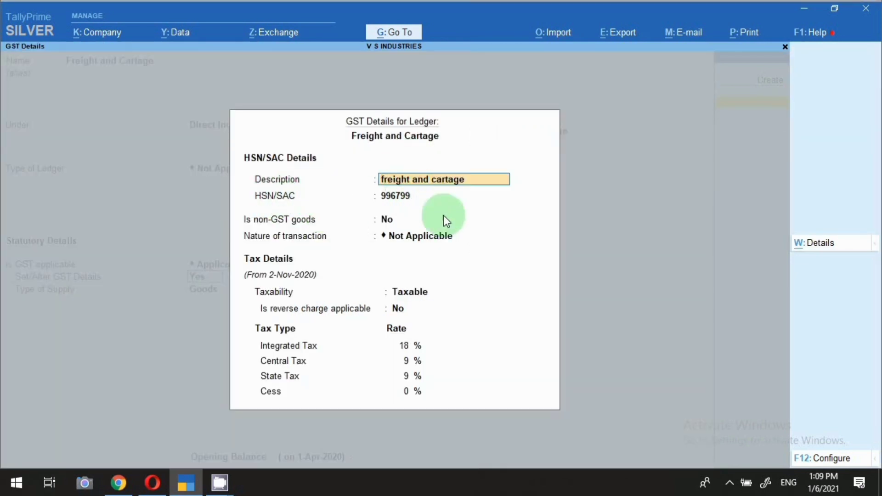
key(Return)
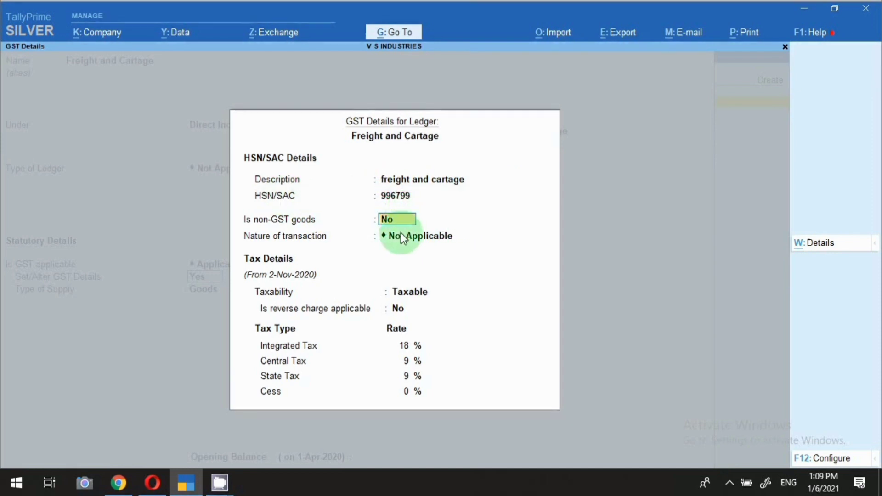
key(Return)
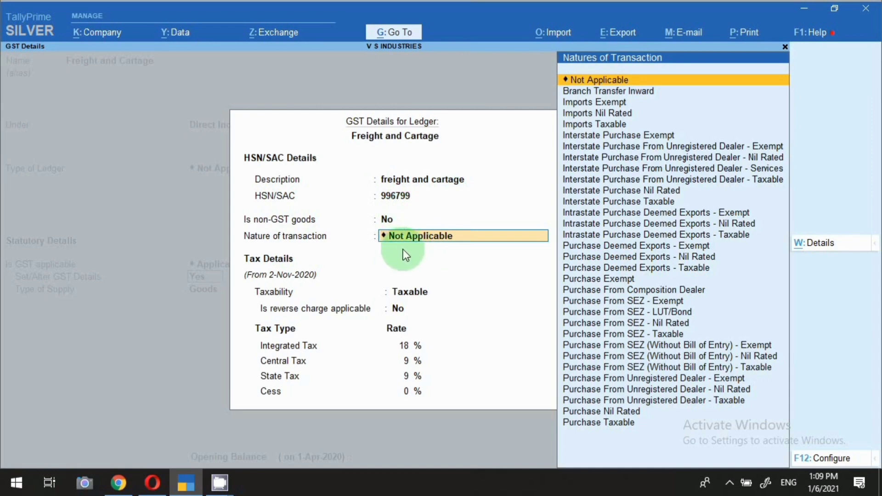
key(Return)
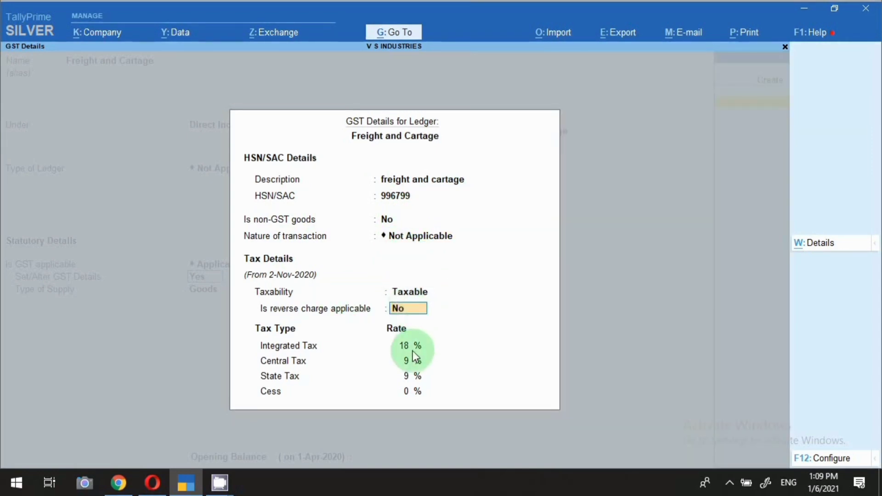
key(Return)
key(Return)
key(Return)
key(Return)
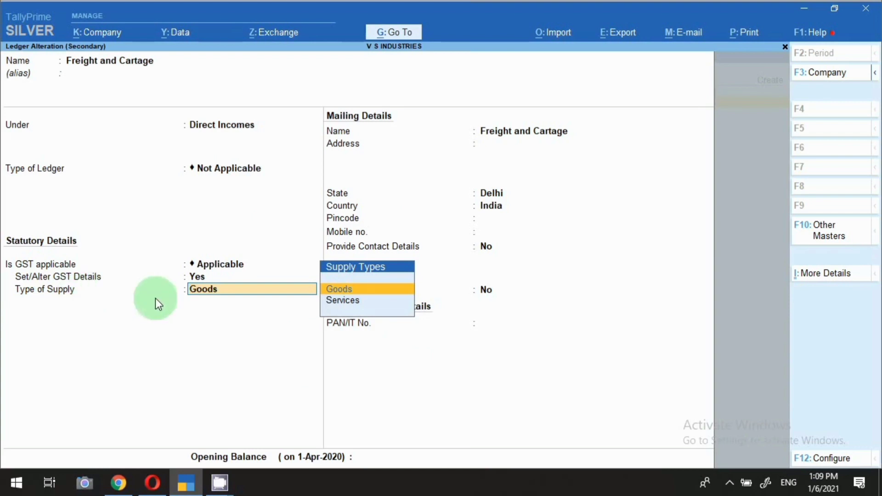
key(Return)
key(ctrl)
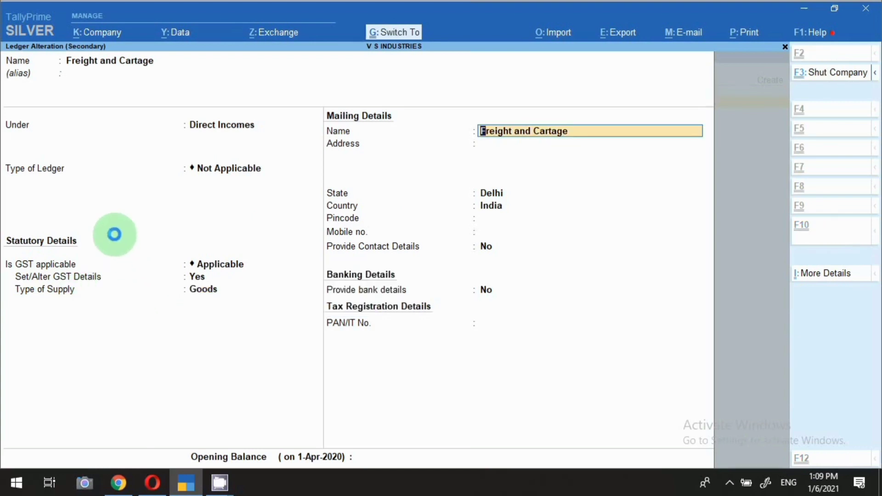
key(ctrl+a)
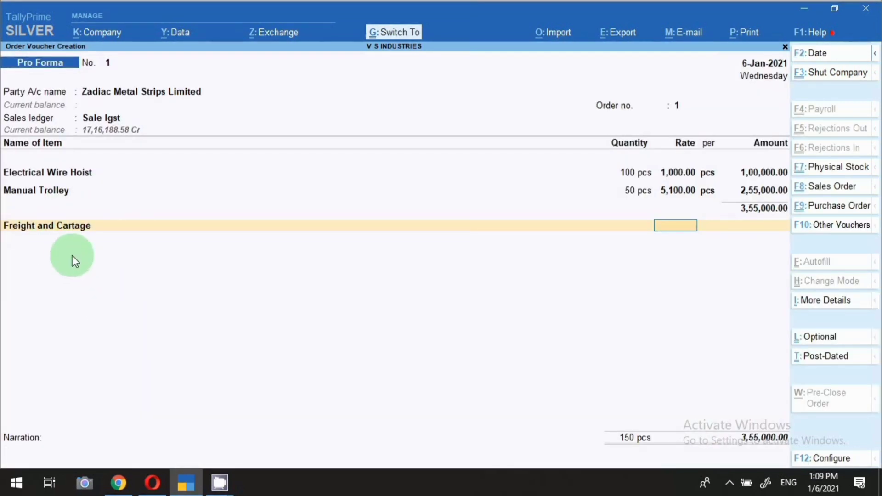
Step: Charge 8,000 for Freight and Cartage
key(Return)
text(8,00)
text(000)
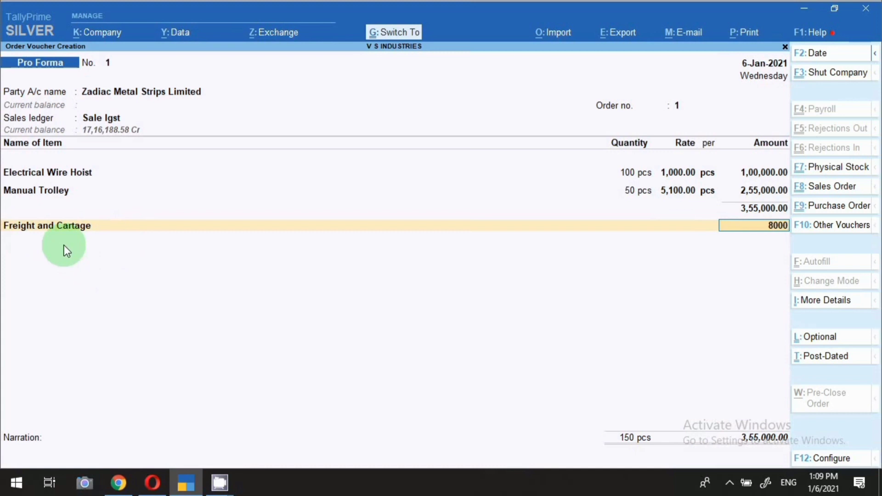
key(Return)
Step: Add a Packaging Charges line and open that ledger for alteration
text(P)
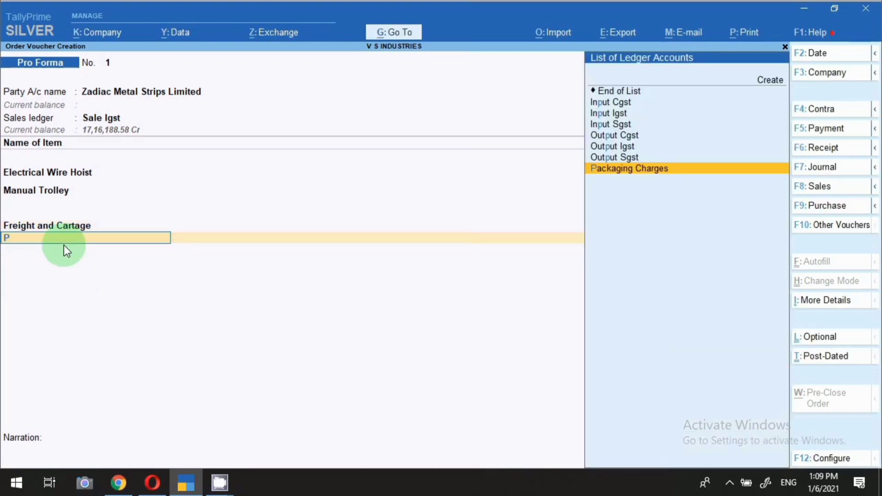
key(Return)
key(BackSpace)
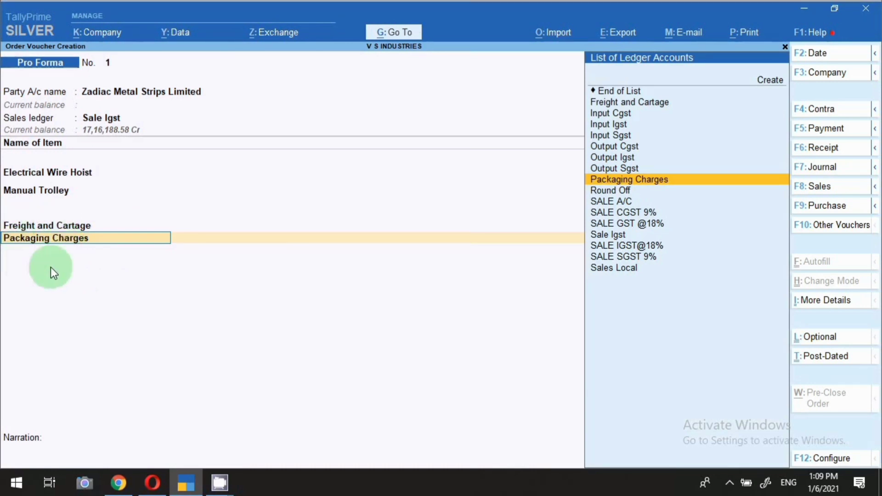
key(ctrl+Return)
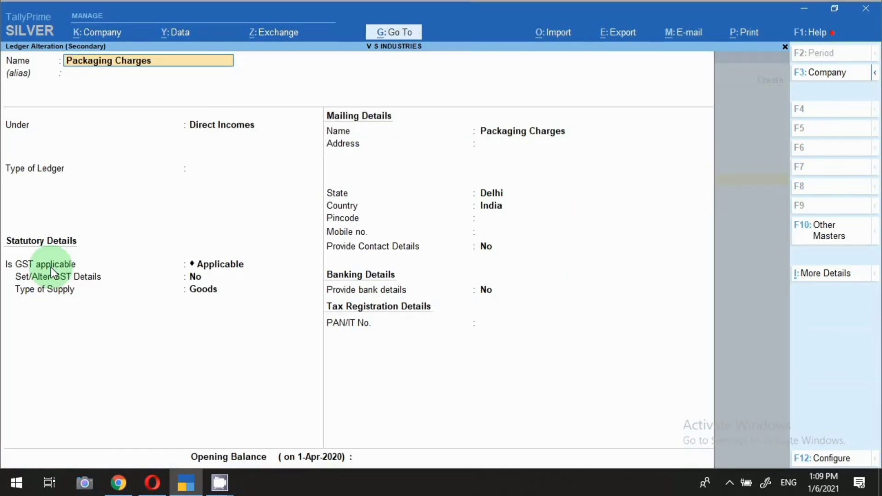
Step: Give Packaging Charges 18% taxable GST details, save it, and enter a 5,000 amount
key(Return)
key(Return)
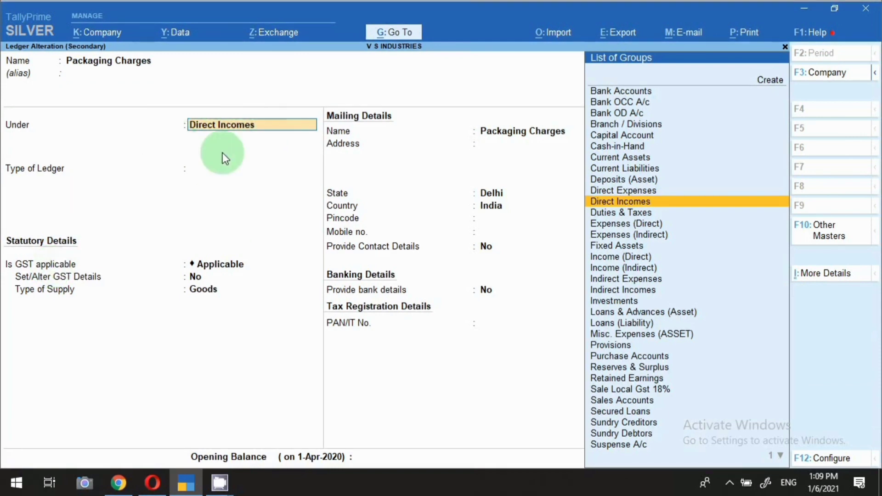
key(Return)
key(Return)
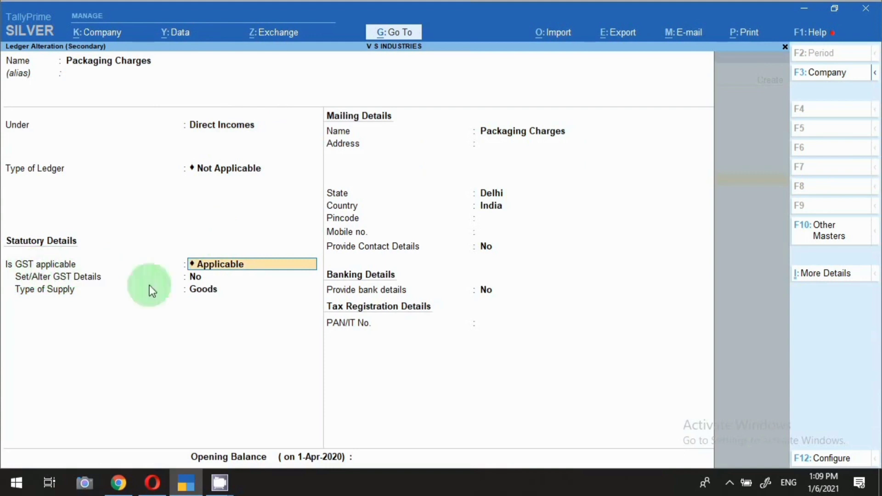
key(Return)
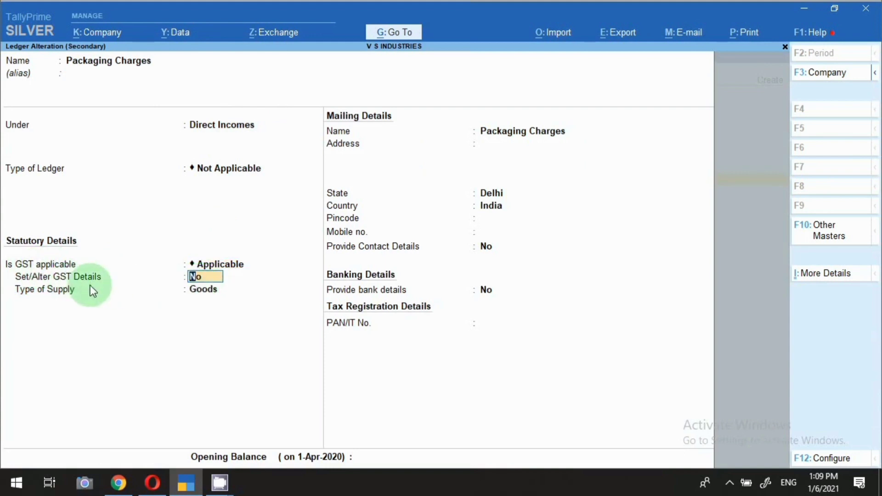
text(Y)
key(Return)
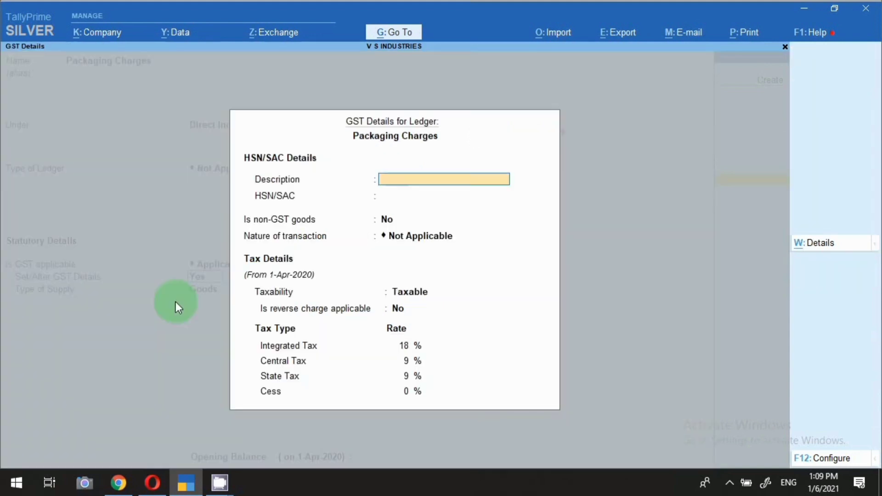
key(Return)
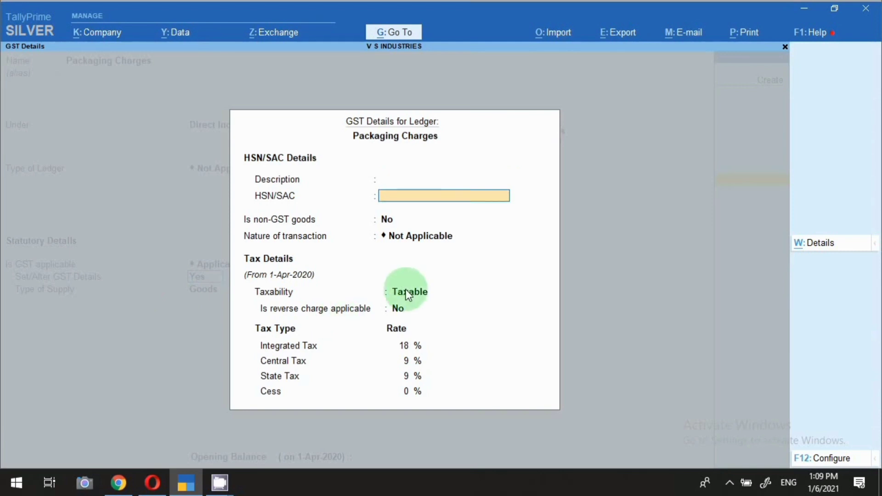
key(Return)
key(Return)
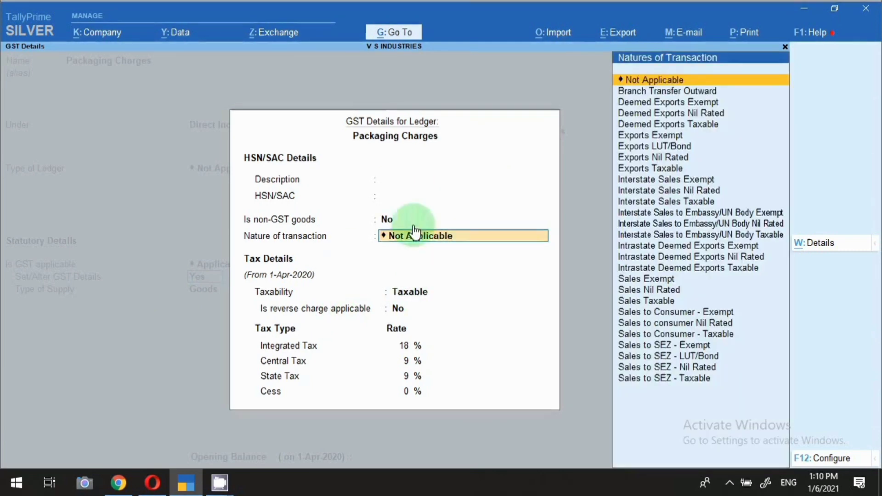
click(420, 310)
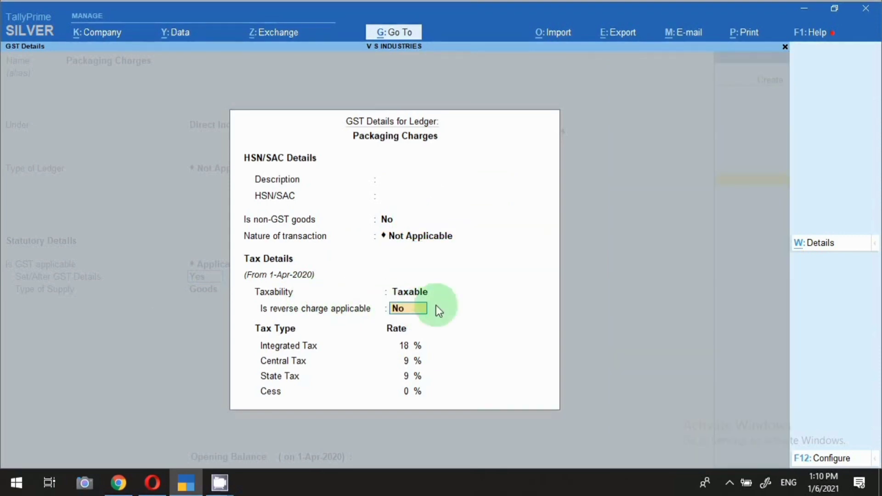
key(Return)
key(Return)
key(Return)
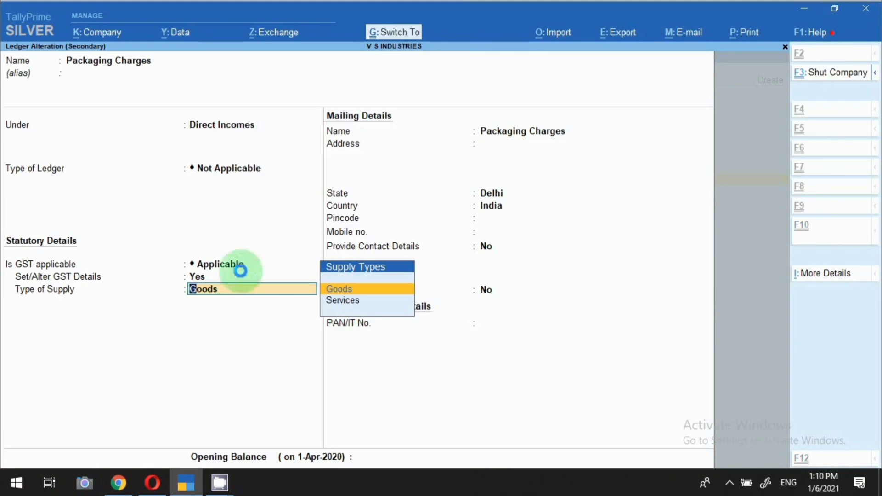
key(Return)
key(Return)
text(5,000)
key(Return)
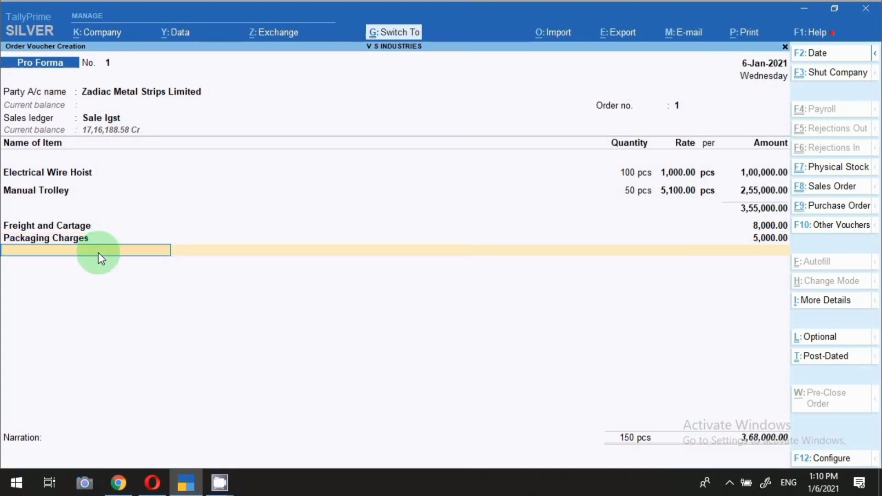
Step: Add the Output Igst ledger, adding 66,240 tax for a 4,34,240 total
text(I)
key(Down)
key(Down)
key(Down)
key(Down)
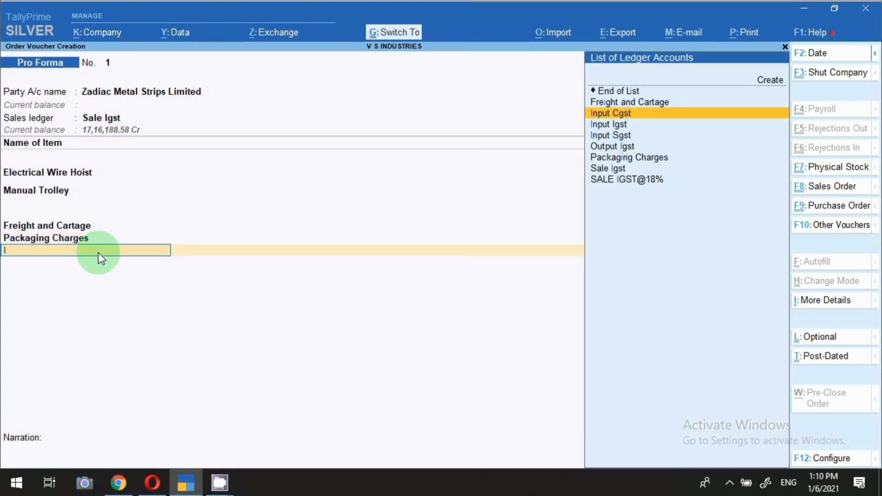
key(Return)
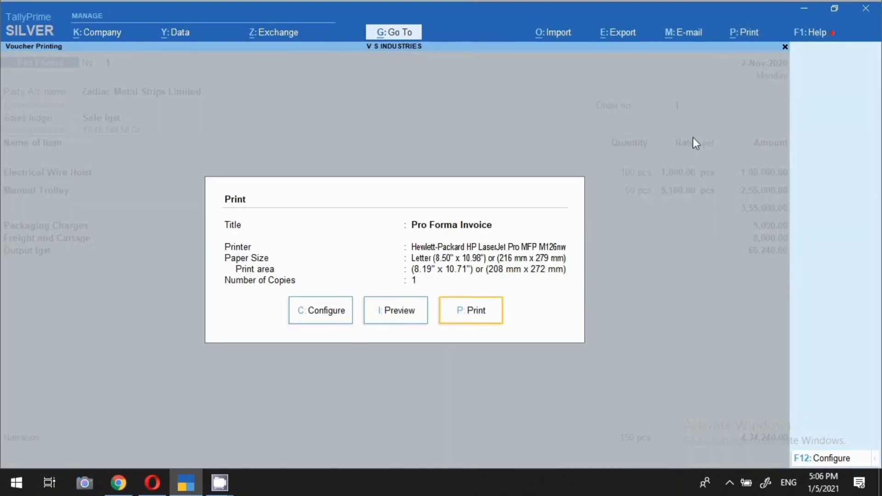
Step: Preview the pro forma invoice at full-page zoom, then close the preview
click(395, 311)
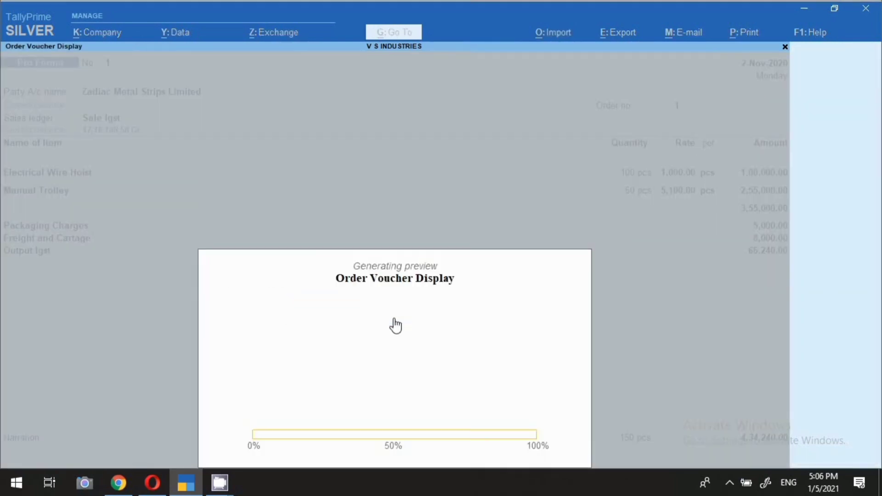
click(395, 325)
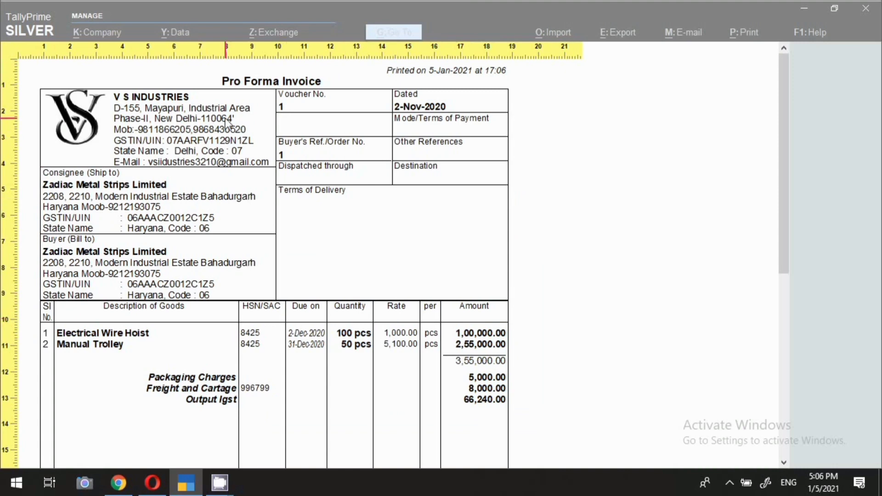
click(287, 101)
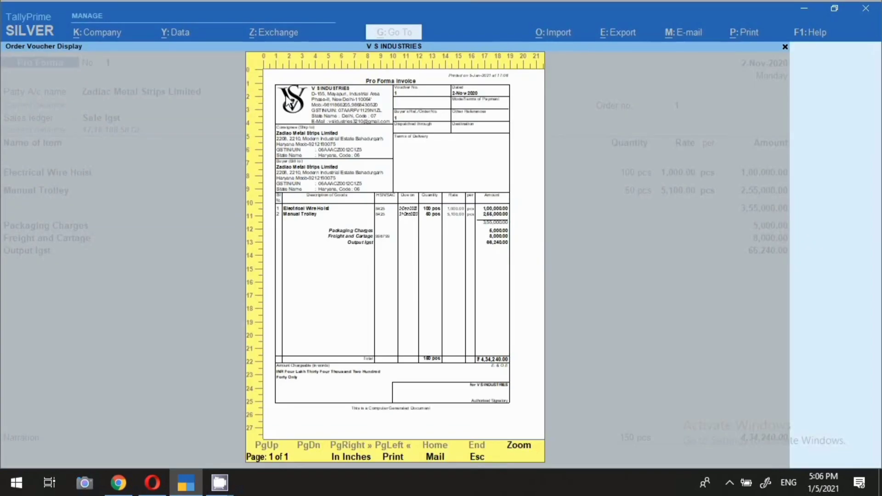
key(Escape)
Step: Confirm the Header Information title still reads Pro Forma Invoice, leaving it unchanged
click(329, 321)
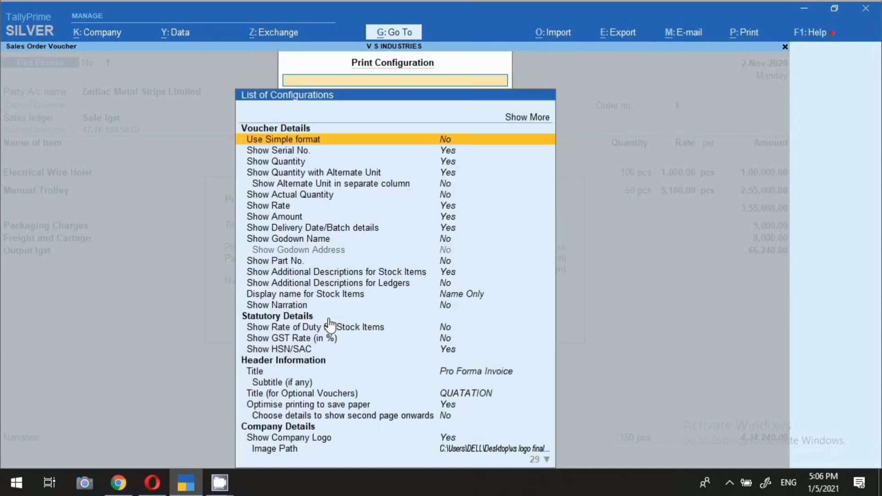
key(Down)
key(Down)
key(Down)
key(Down)
key(Down)
key(Down)
key(Down)
key(Down)
key(Down)
key(Down)
key(Down)
key(Down)
key(Down)
key(Down)
key(Down)
key(Down)
key(Down)
key(Down)
key(Down)
key(Down)
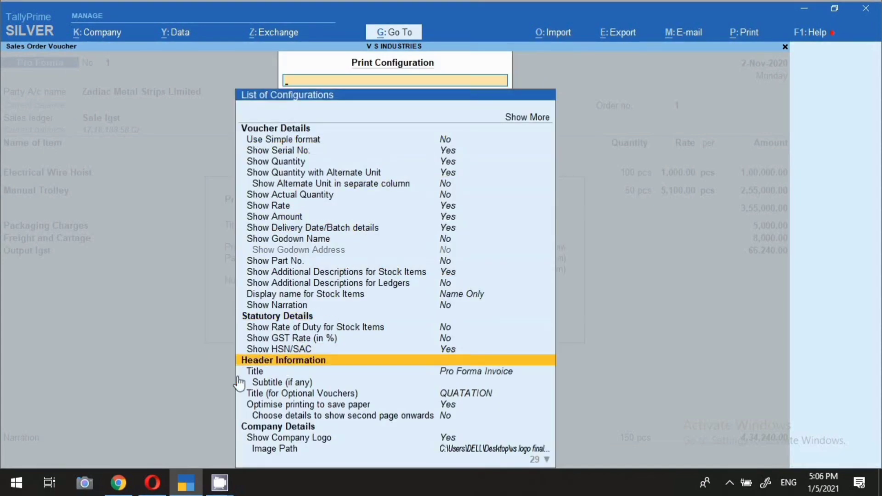
click(251, 375)
click(251, 376)
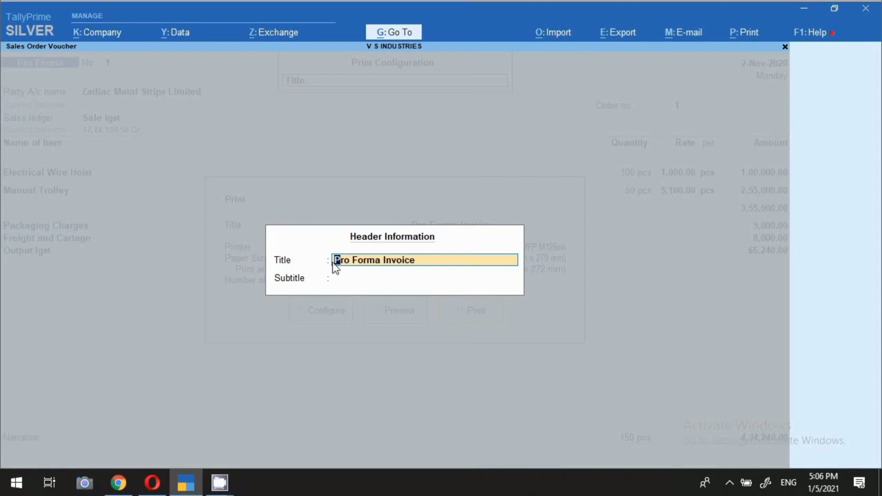
key(Escape)
key(Escape)
key(Escape)
key(Escape)
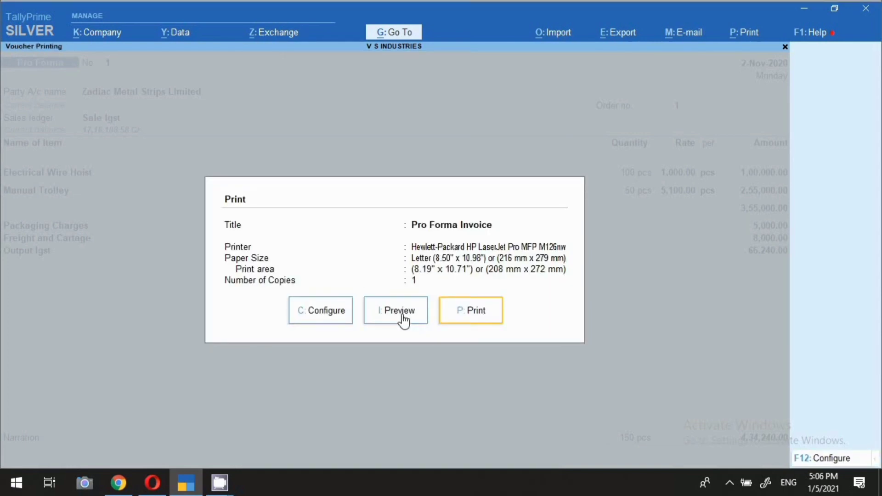
click(404, 321)
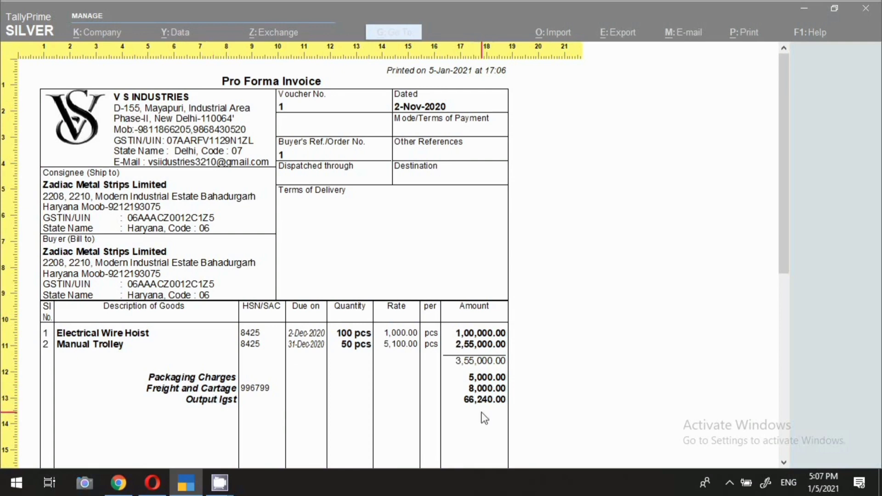
Step: Scroll through the invoice preview to the ₹4,34,240.00 total and back, then close it
scroll(480, 413, down, 3)
scroll(474, 407, down, 8)
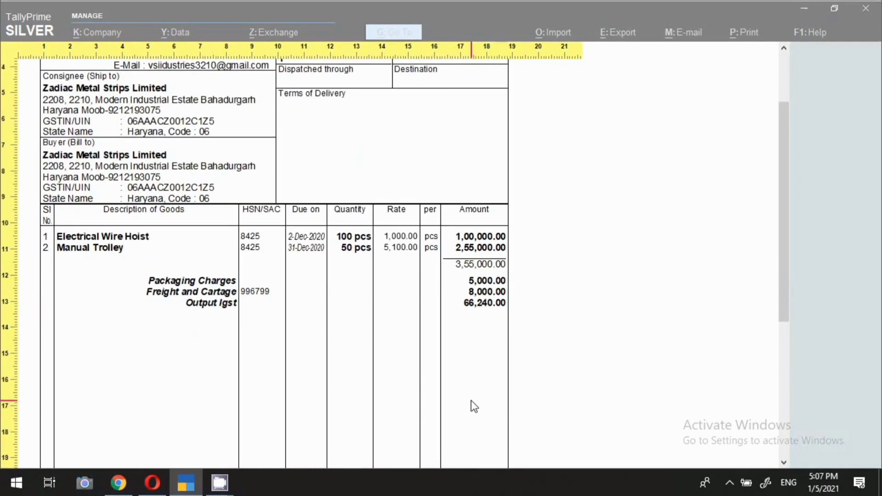
scroll(233, 389, down, 2)
scroll(314, 361, up, 1)
scroll(315, 360, up, 6)
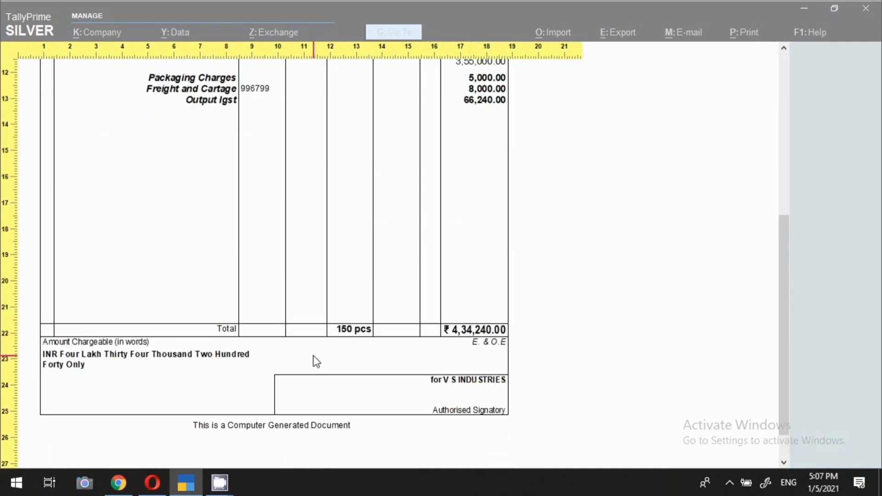
scroll(316, 362, up, 6)
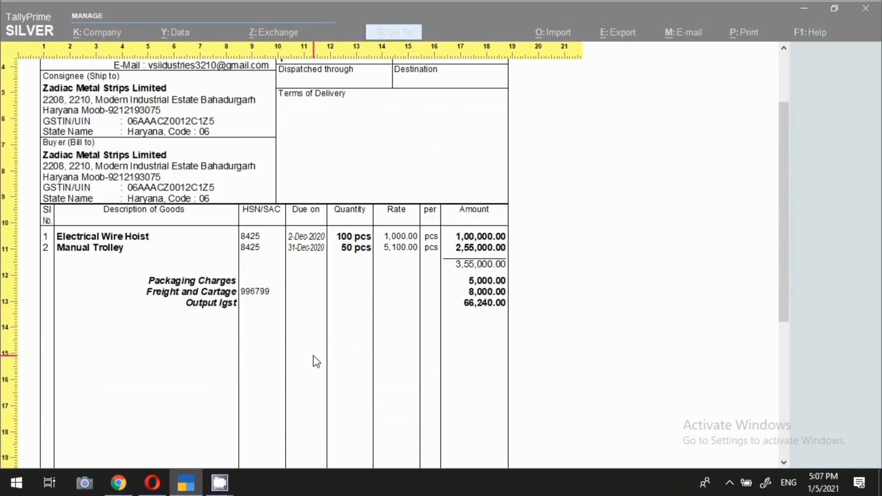
key(Escape)
key(Escape)
key(Escape)
Step: Quit the Pro Forma voucher and back out of the voucher list
key(Escape)
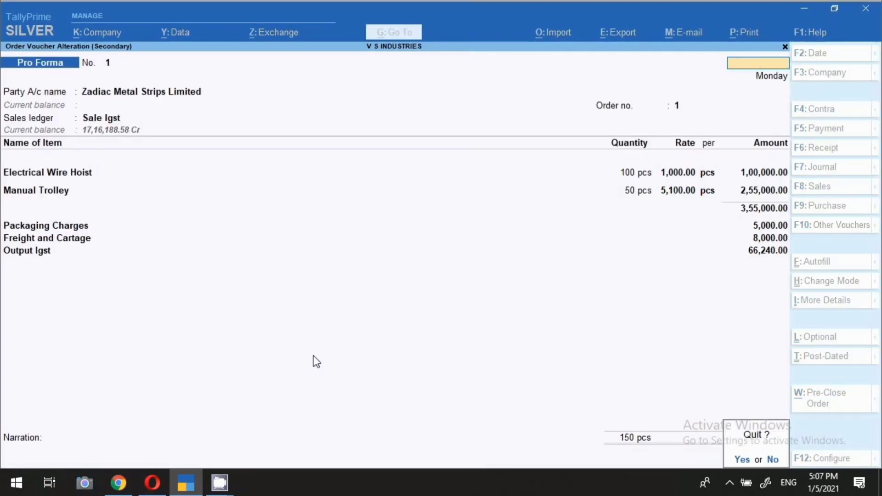
key(Return)
key(Escape)
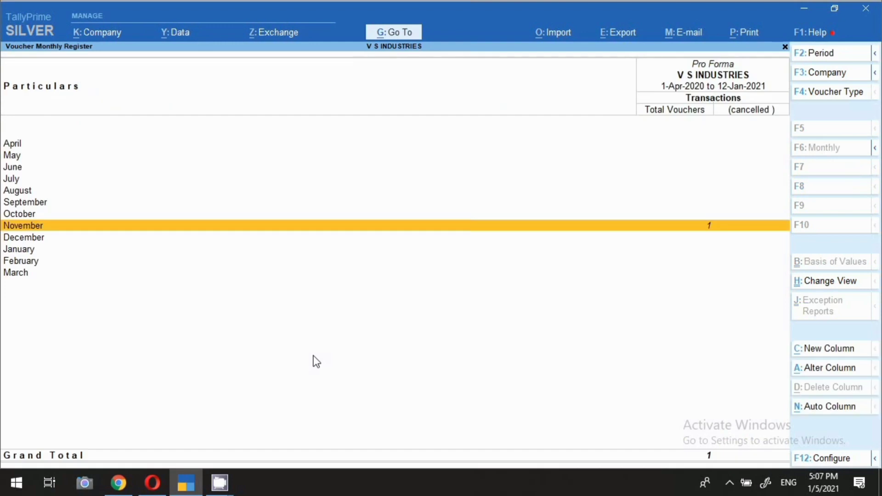
key(Escape)
key(Escape)
key(Escape)
key(Escape)
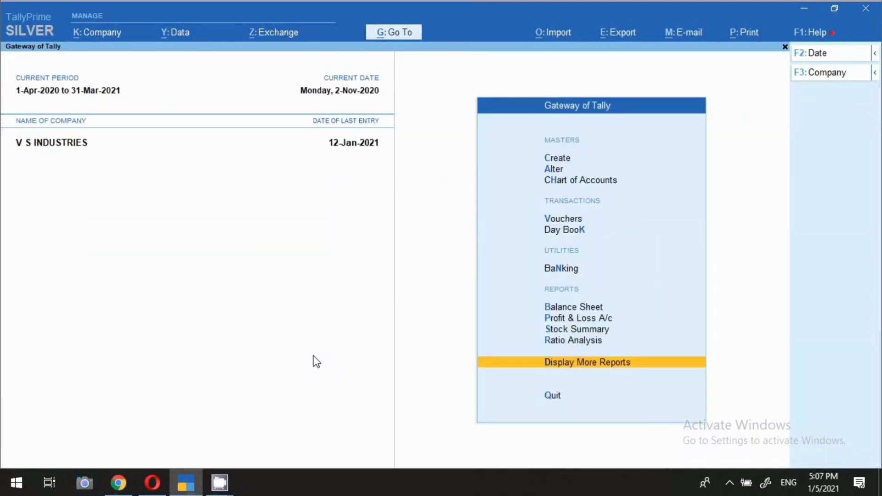
Step: Open the Pro Forma voucher type for alteration under Alter > Voucher Type
click(551, 171)
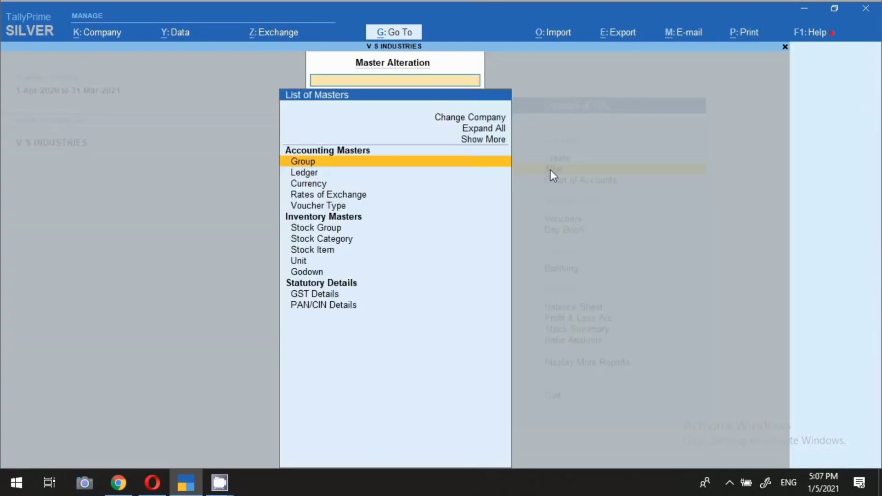
key(Down)
key(Down)
key(Down)
key(Down)
key(Return)
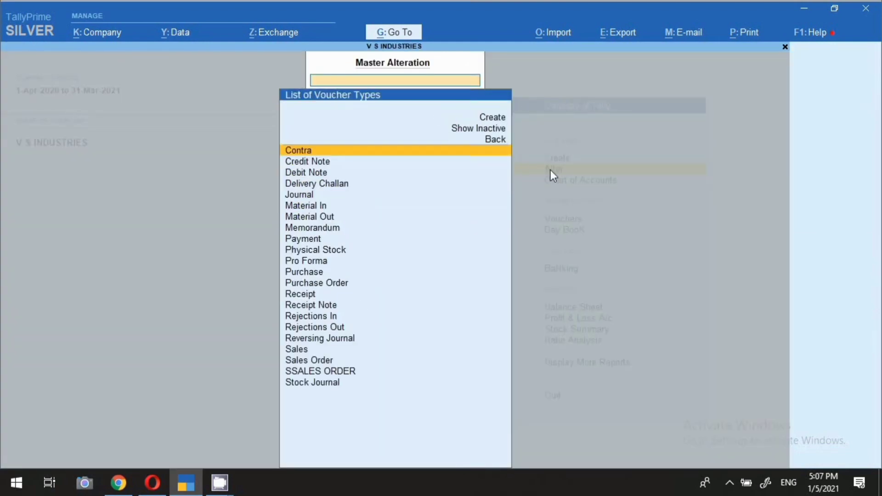
key(Down)
key(Down)
key(Down)
key(Down)
key(Down)
key(Down)
key(Down)
key(Down)
key(Down)
key(Down)
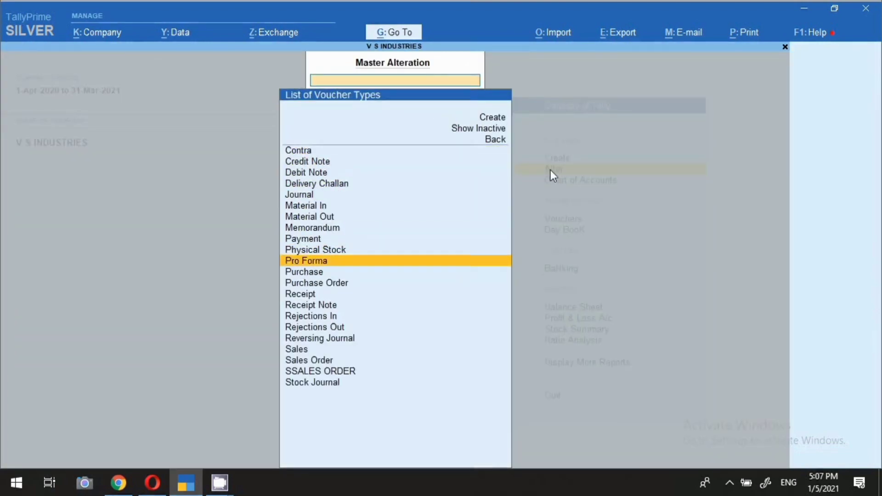
key(Return)
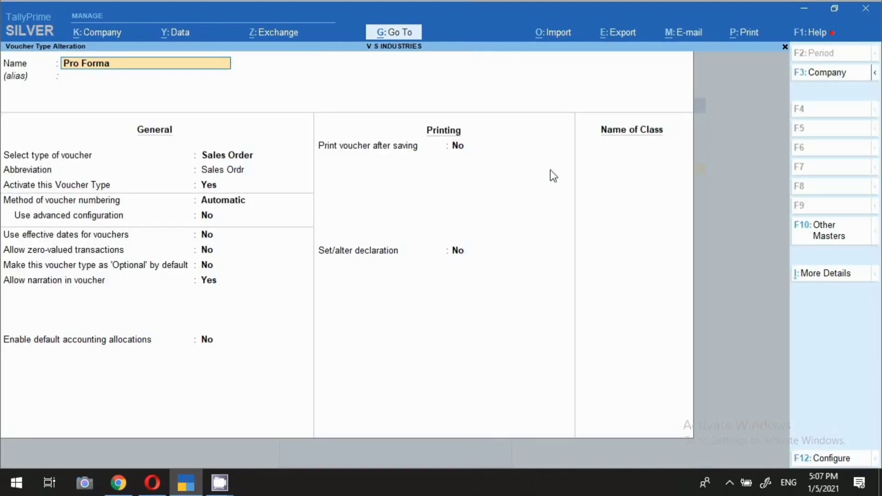
Step: Enable Set/alter declaration, clear the old text and enter the bank name YES BANK (INDIA)
click(398, 251)
text(y)
key(Return)
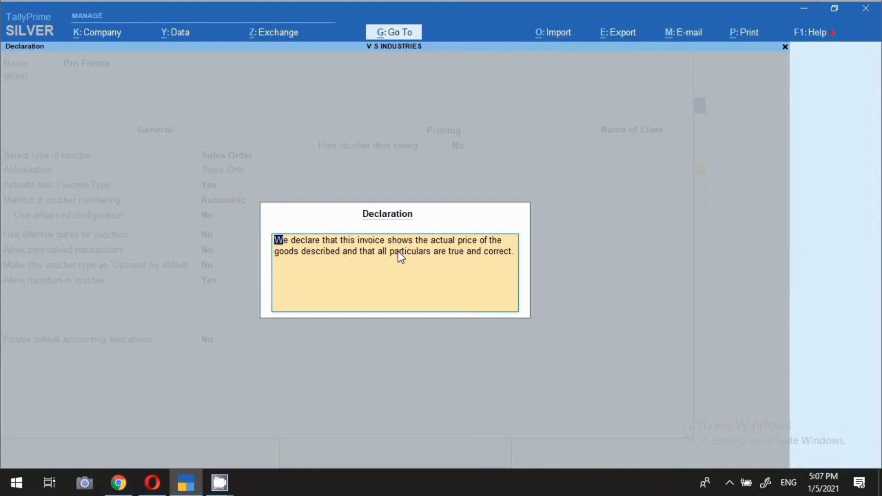
key(BackSpace)
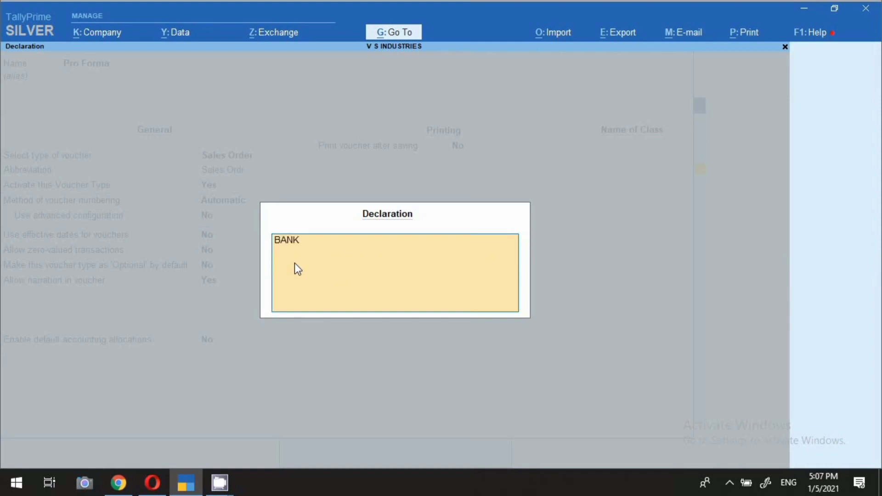
text(NAME :-YES)
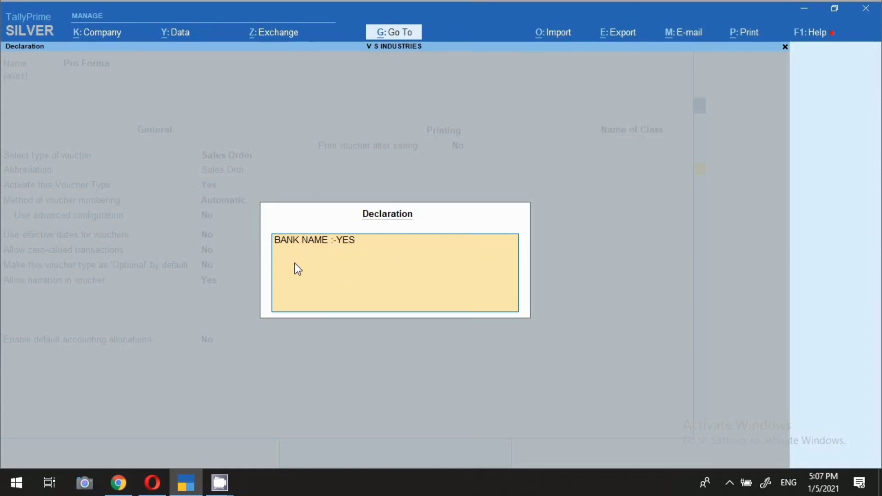
text( BANK (INDIA)
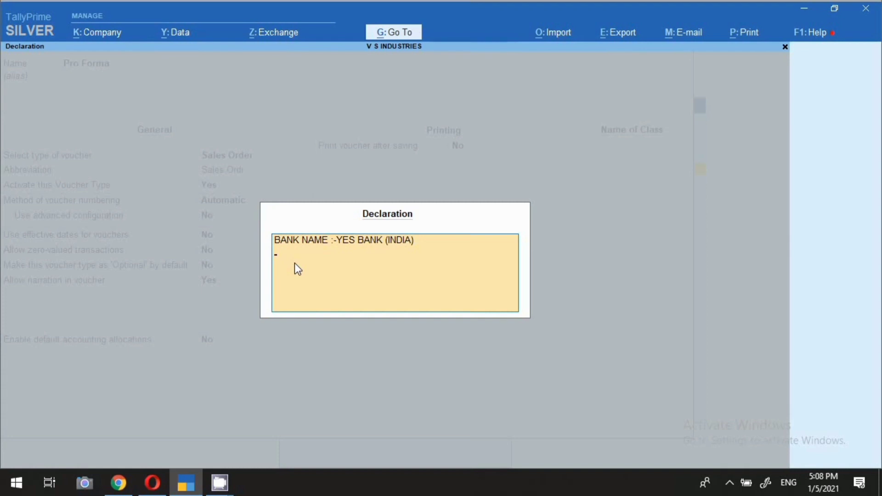
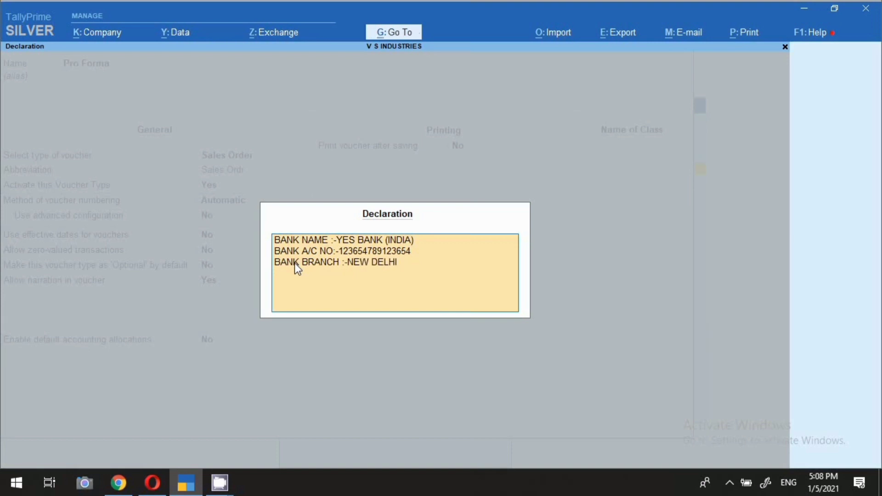
Step: Add the bank account number, New Delhi branch and IFC code YESB1234566, then save
key(BackSpace)
key(BackSpace)
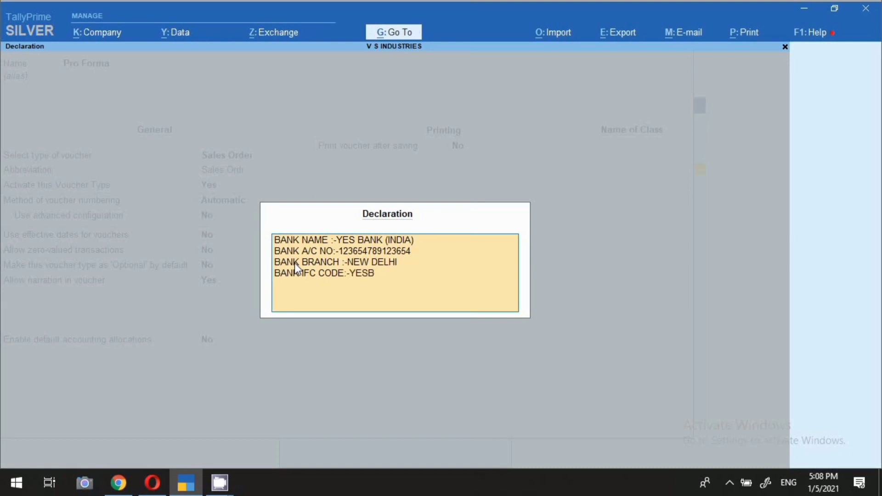
key(Return)
key(Return)
key(Return)
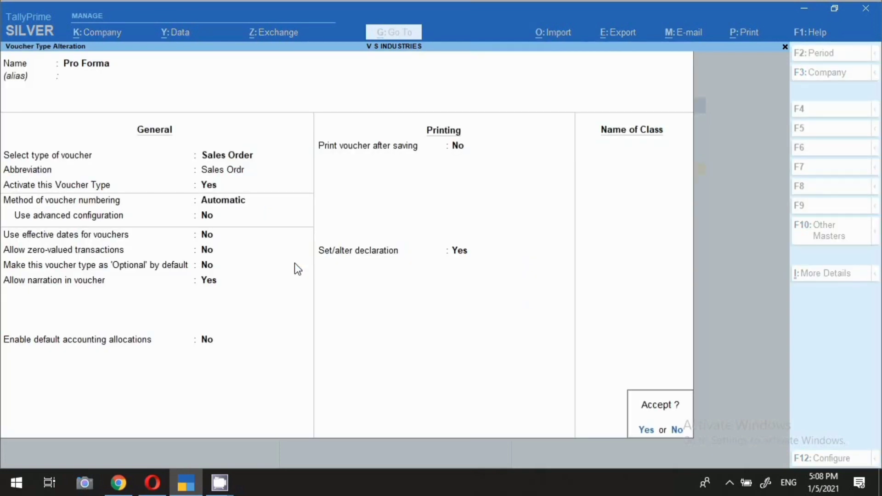
key(Return)
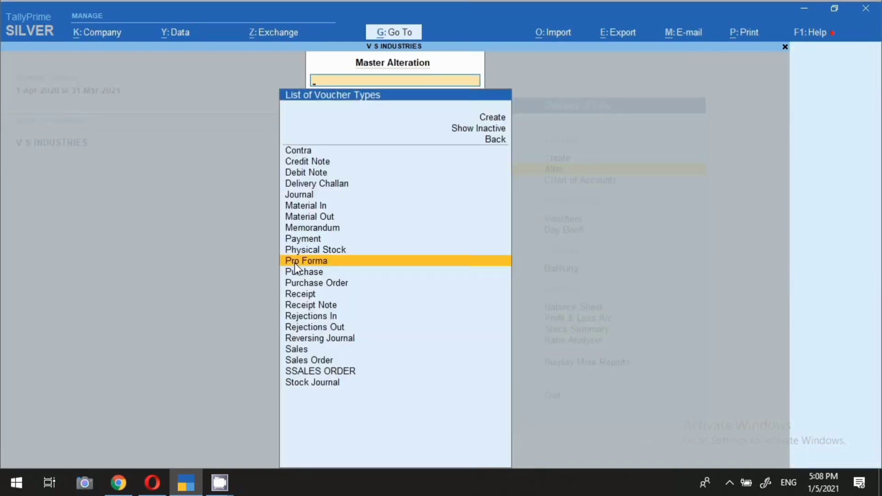
key(Escape)
key(Escape)
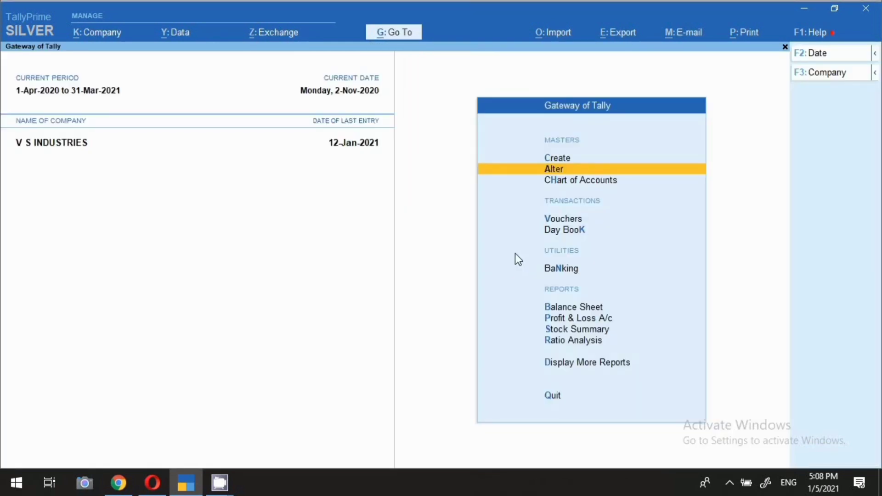
Step: Open the Zadiac Metal Strips Pro Forma voucher via Statistics > Pro Forma > November
key(d)
key(s)
key(s)
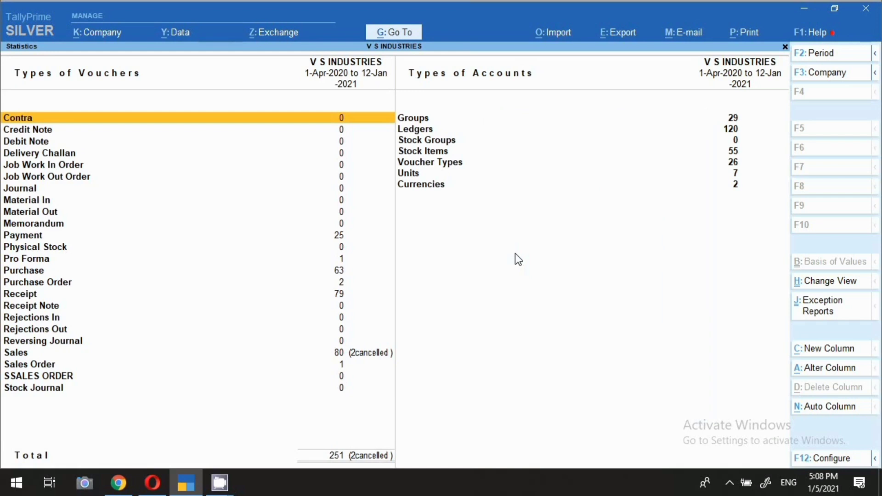
key(p)
key(Down)
key(Down)
key(Return)
key(Up)
key(Up)
key(Return)
key(Return)
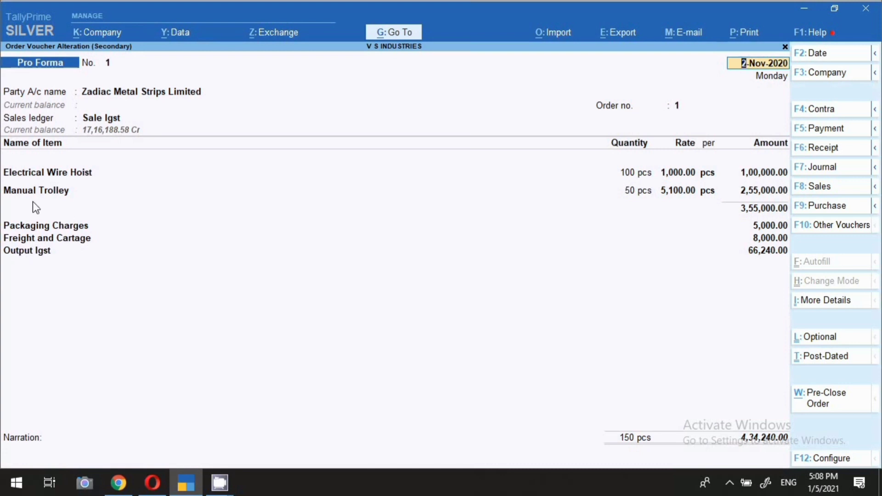
Step: Preview the current voucher's print to verify the YES BANK declaration, then close it
click(754, 38)
key(Return)
click(388, 321)
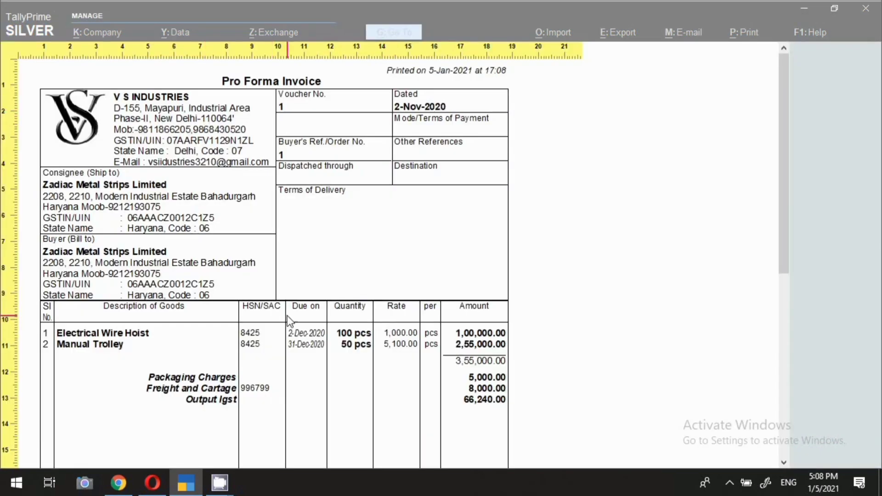
scroll(288, 321, down, 8)
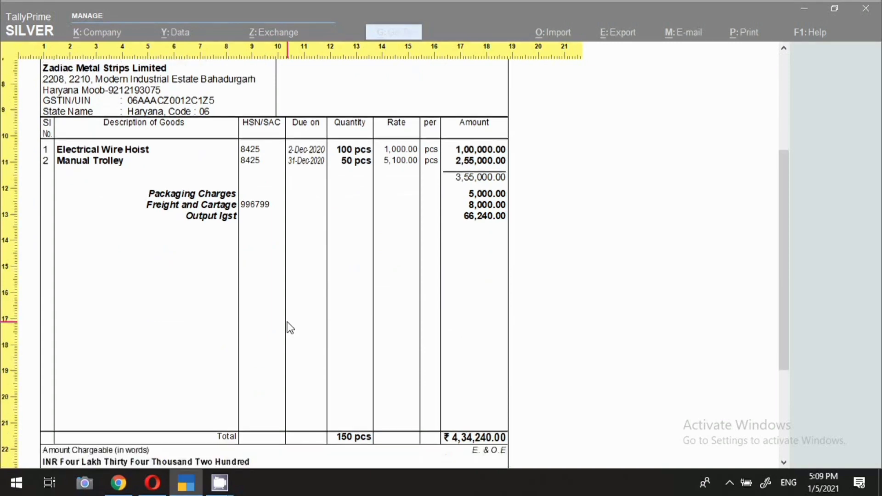
scroll(289, 326, down, 7)
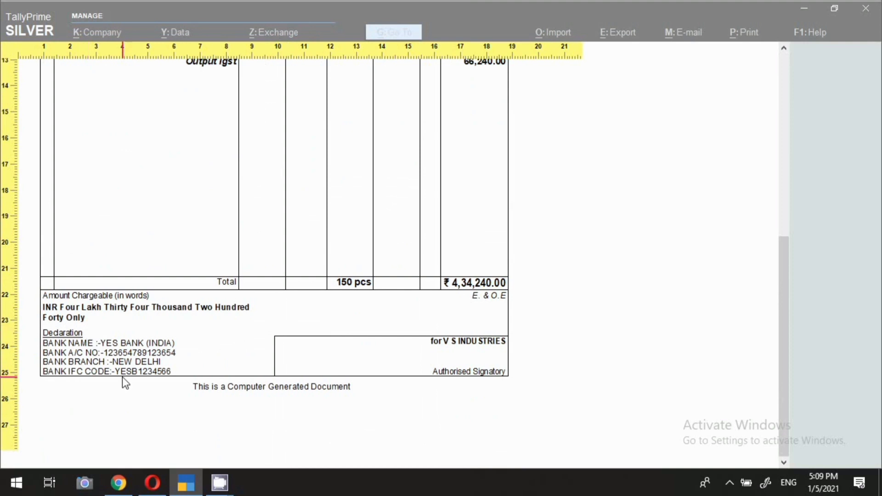
key(Escape)
key(Escape)
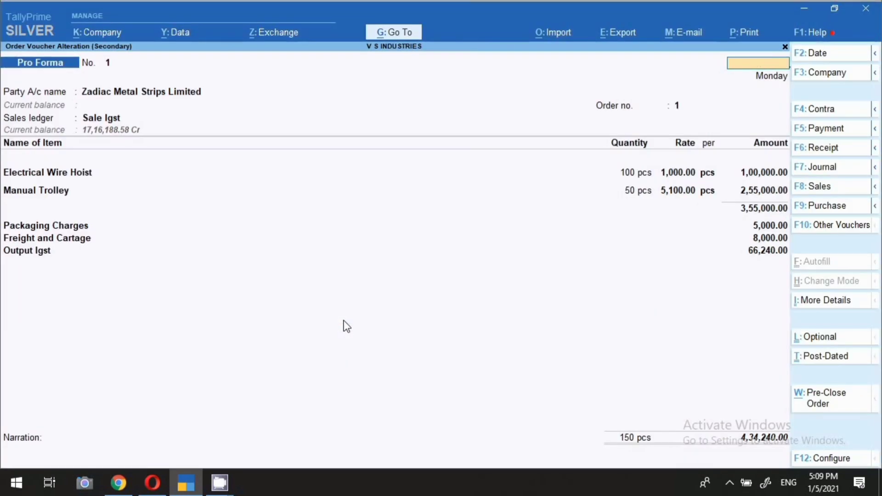
key(Escape)
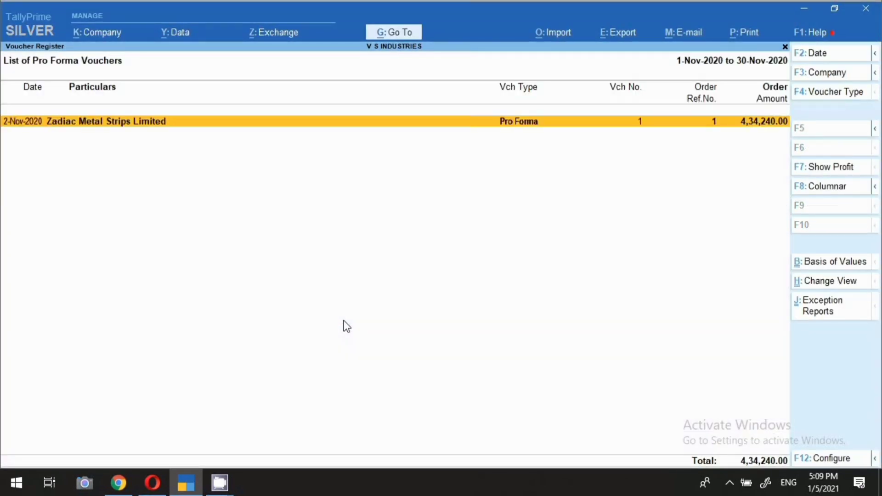
Step: Start a new Pro Forma voucher and change its date, entering 5
key(alt+a)
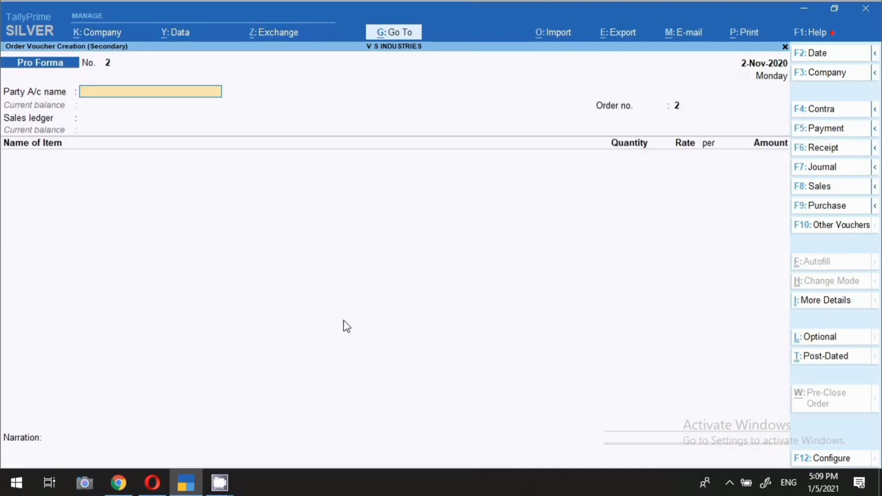
key(F2)
text(5.)
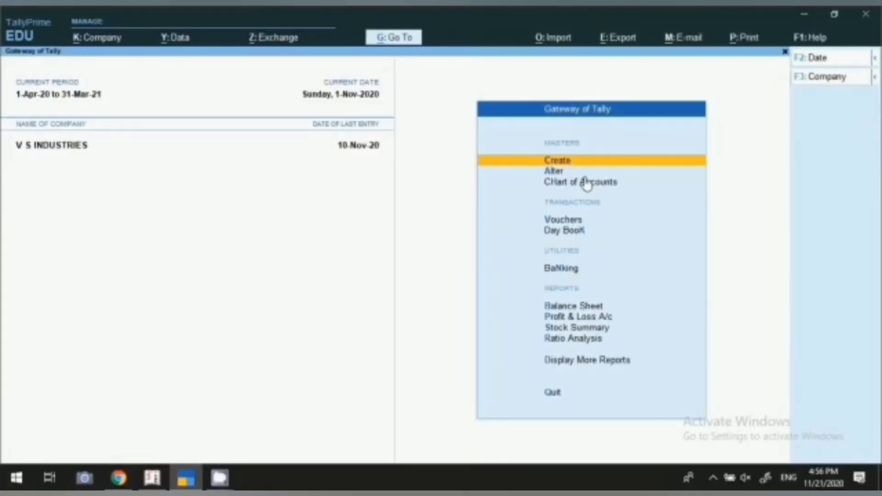
Step: Browse the List of Voucher Types from Alter, then return and reopen the List of Masters
click(672, 173)
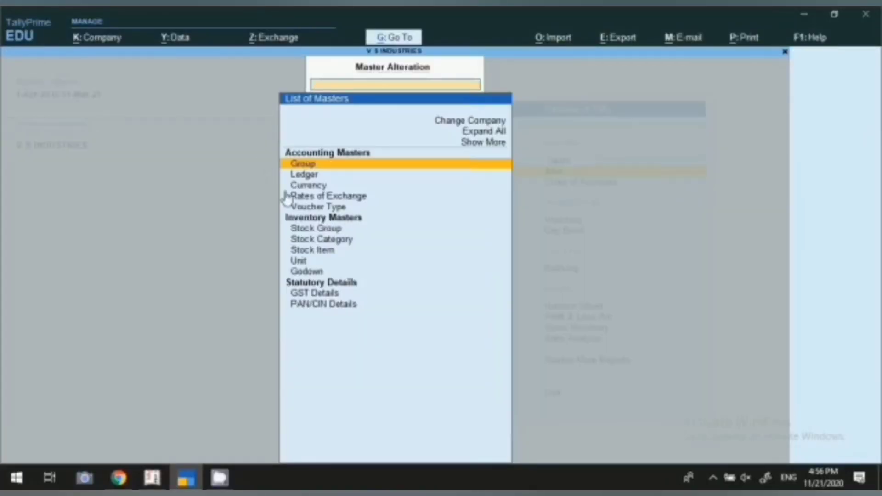
click(342, 213)
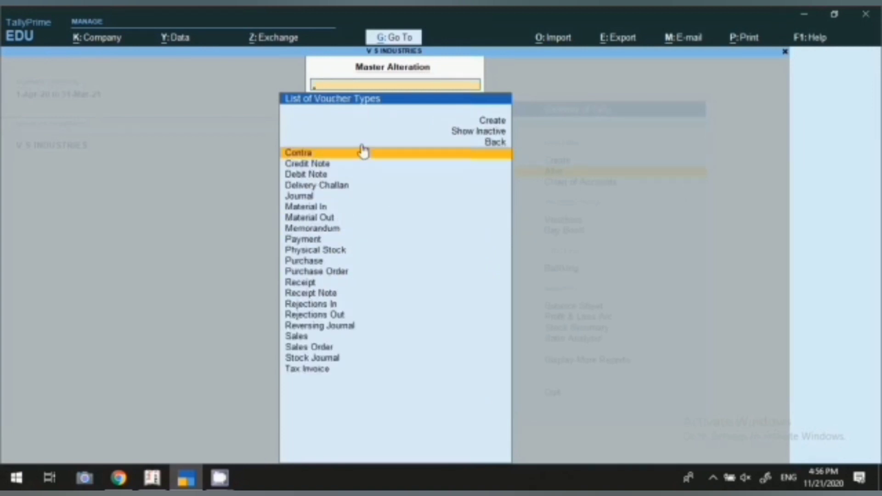
key(Down)
key(Down)
key(Down)
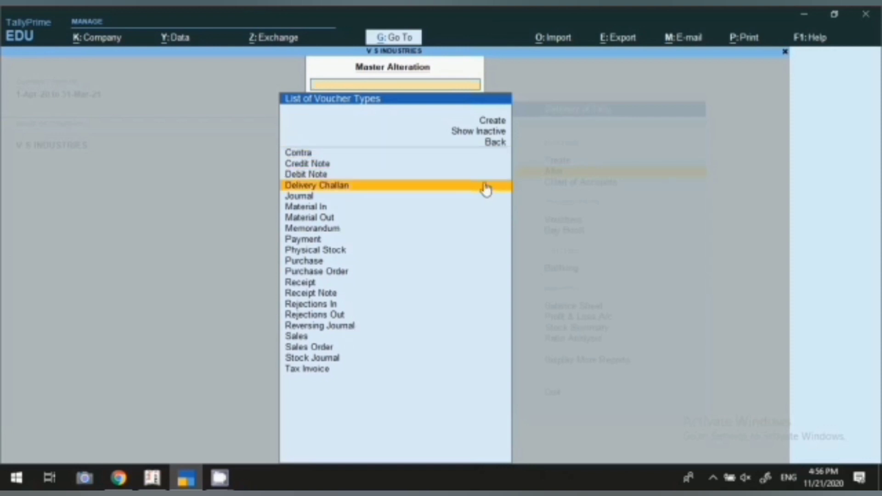
key(Down)
key(Down)
key(Down)
key(Down)
key(Down)
key(Down)
key(Down)
key(Down)
key(Down)
key(Down)
key(Down)
key(Down)
key(Down)
key(Down)
key(Down)
key(Down)
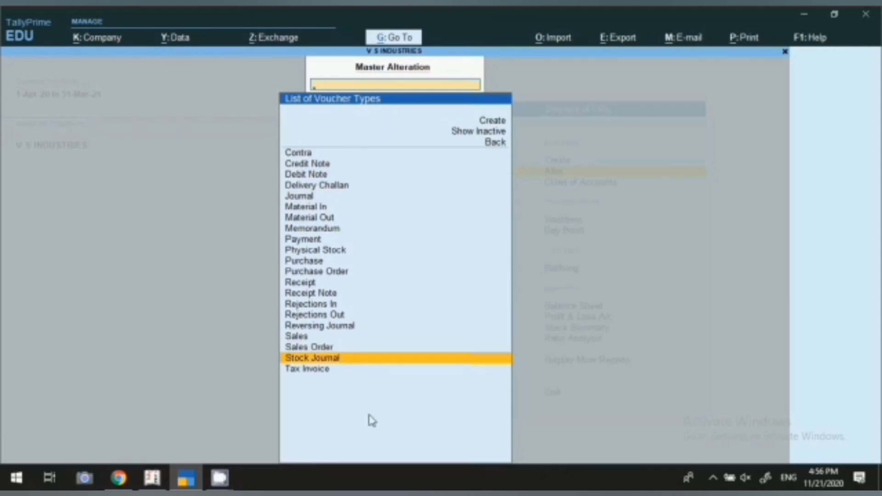
click(321, 157)
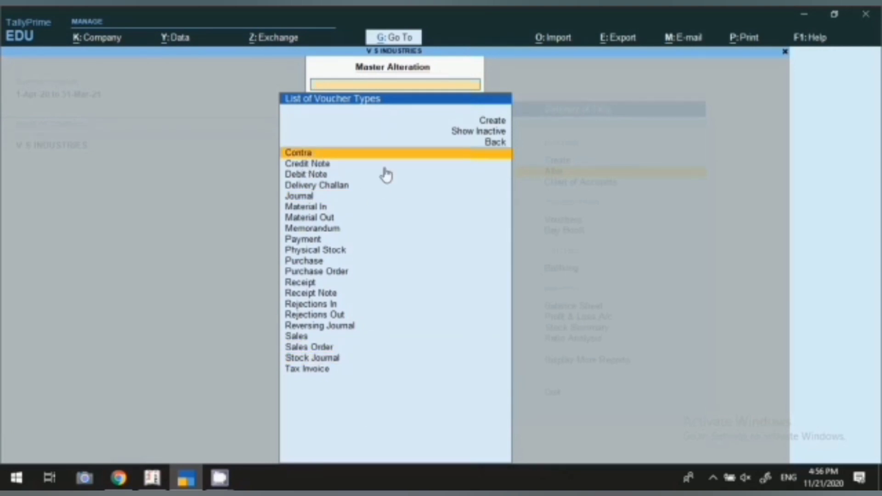
key(Down)
key(Down)
key(Down)
key(Down)
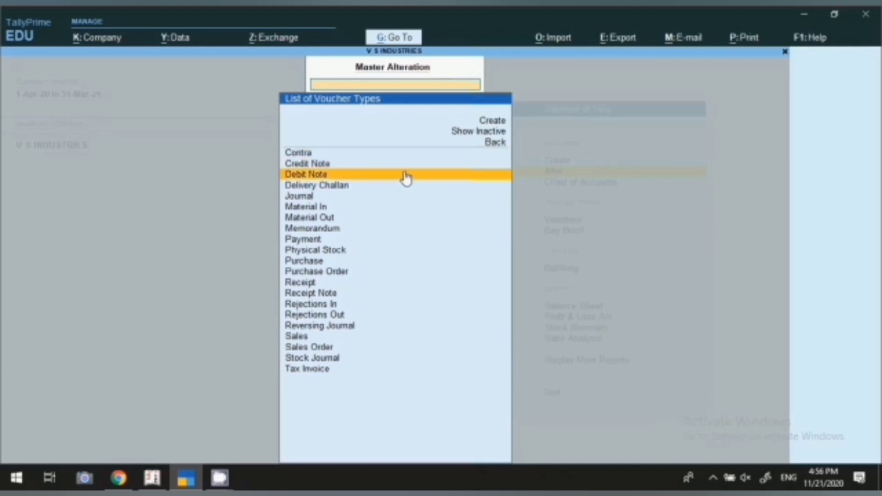
key(Down)
key(Down)
key(Down)
key(Down)
key(Down)
key(Down)
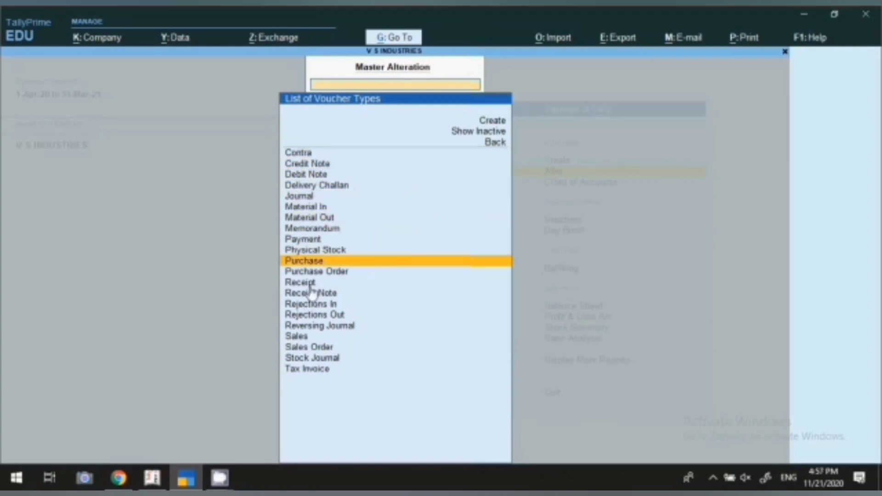
key(Down)
key(Down)
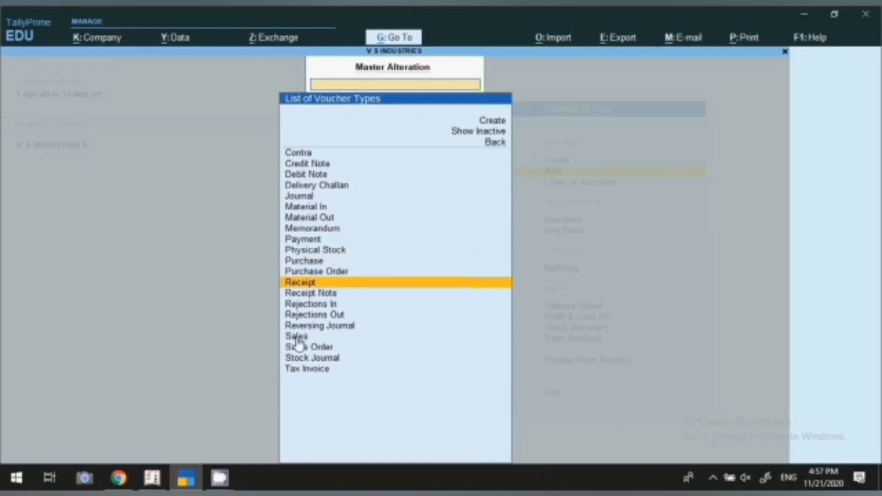
key(Down)
key(Down)
key(Down)
key(Down)
key(Down)
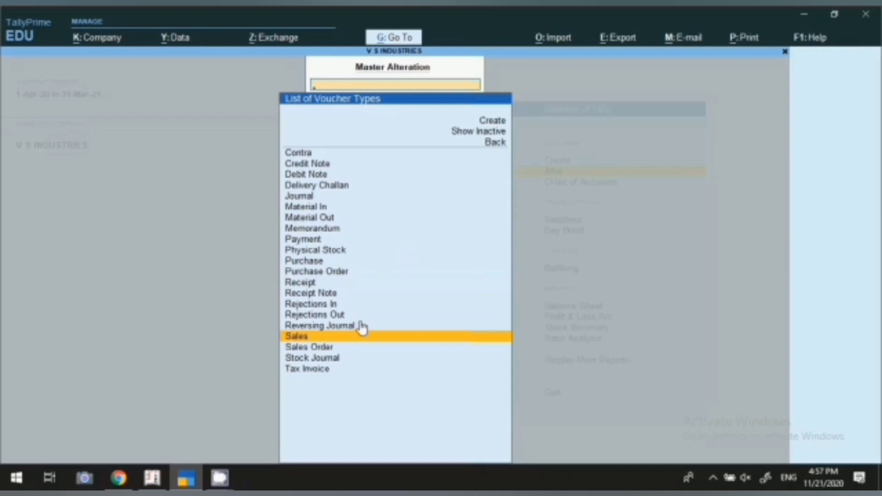
key(Down)
key(Down)
key(Down)
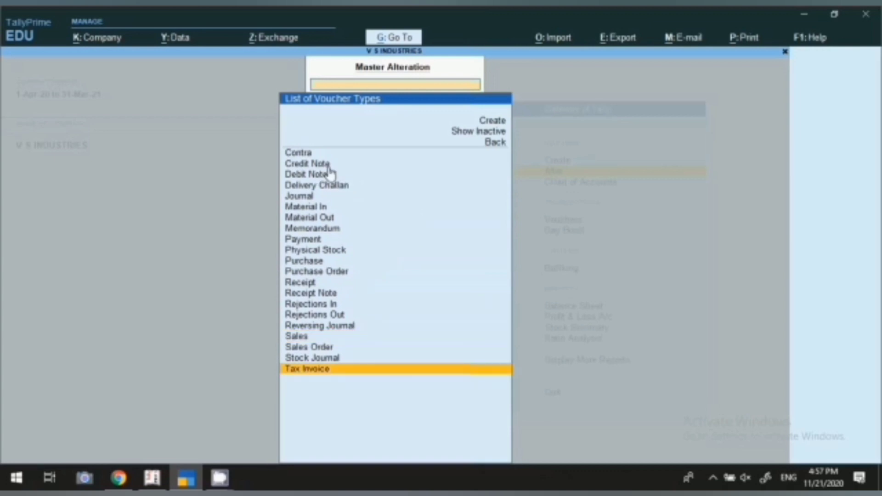
key(Escape)
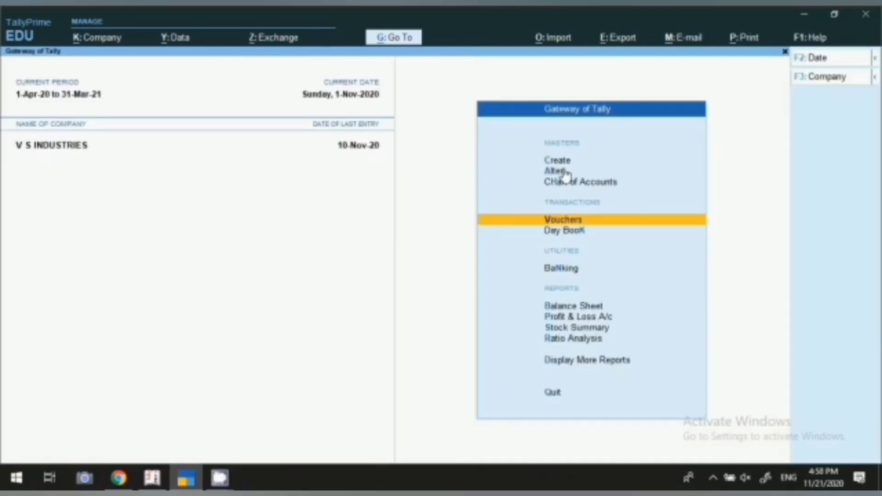
click(565, 174)
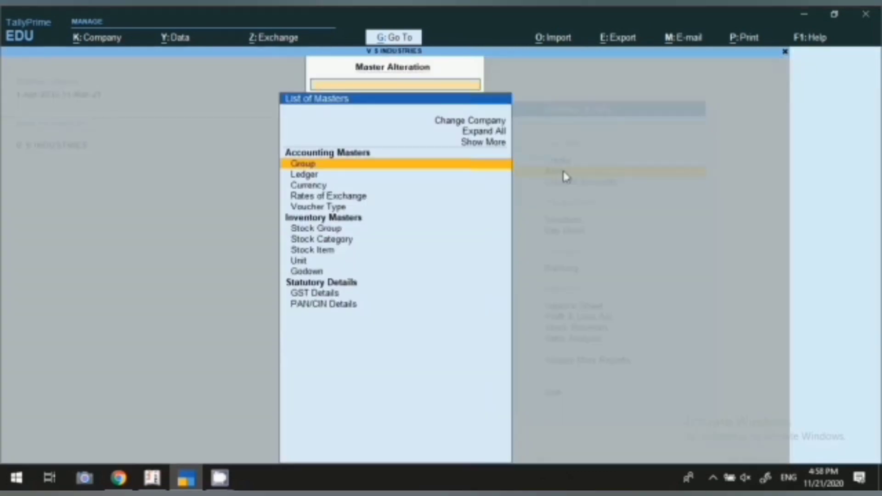
Step: Open the Sales Order voucher type, activate it, keep Automatic numbering and enable advanced configuration
click(310, 208)
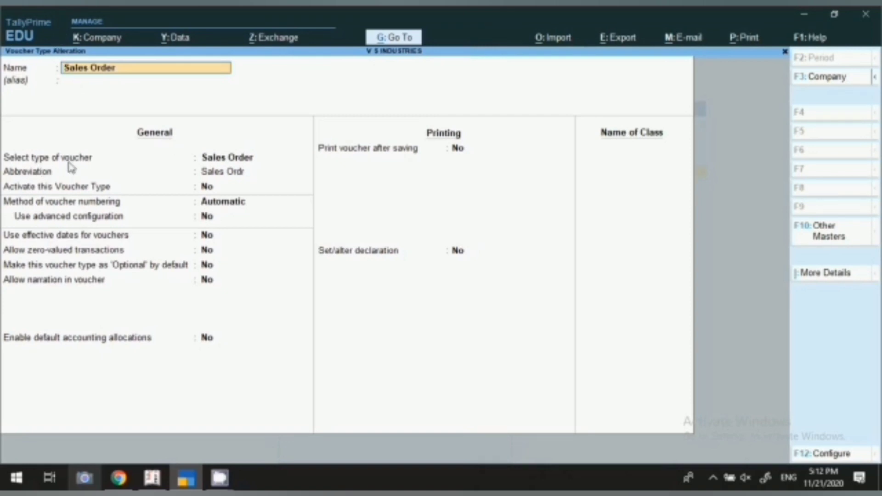
key(Return)
key(Return)
key(Return)
key(y)
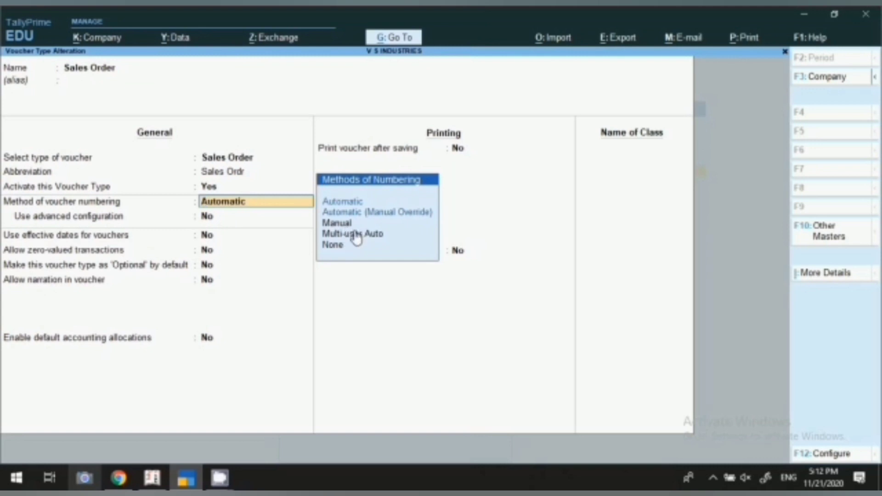
key(Return)
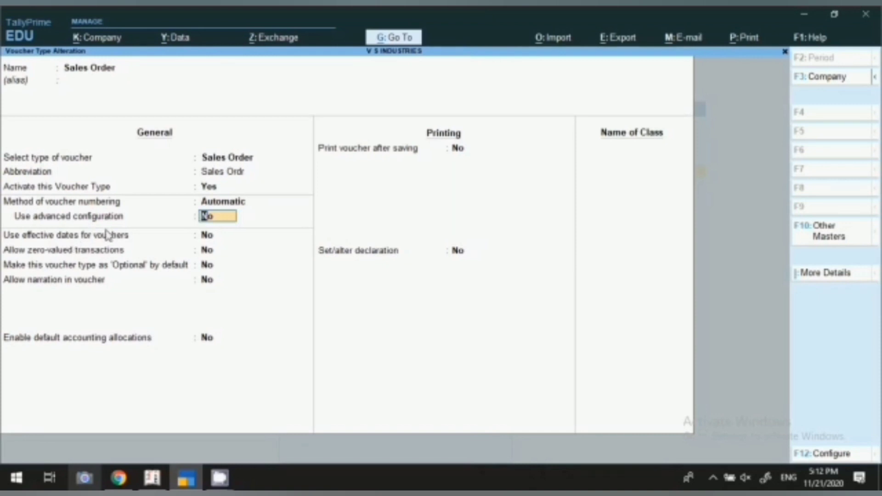
text(y)
key(Return)
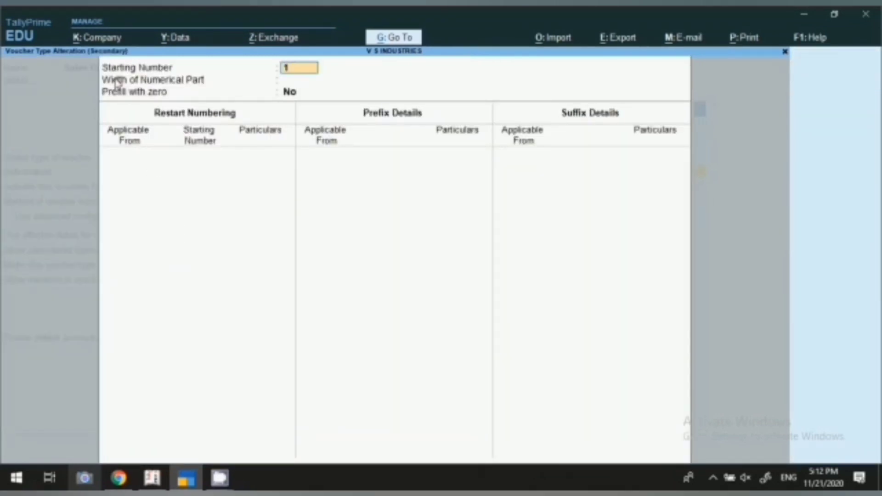
Step: Keep starting number 1 and set a numerical width of 2 prefilled with zero
key(Return)
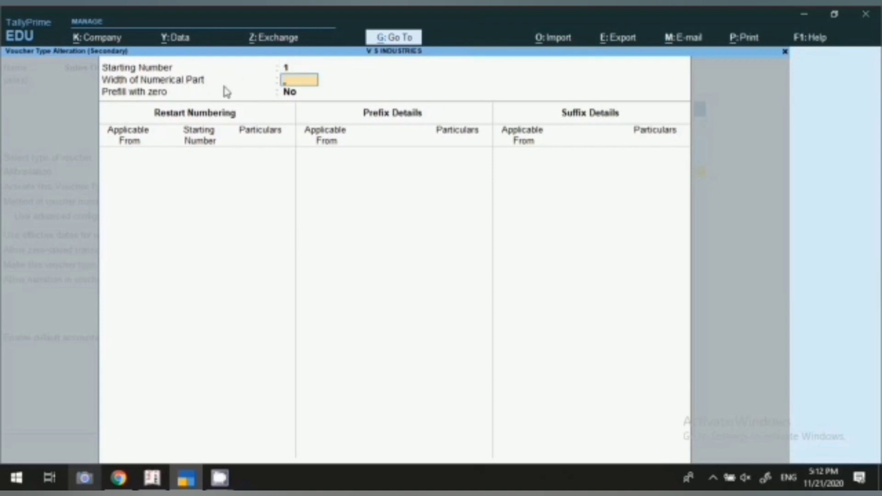
text(2)
key(Return)
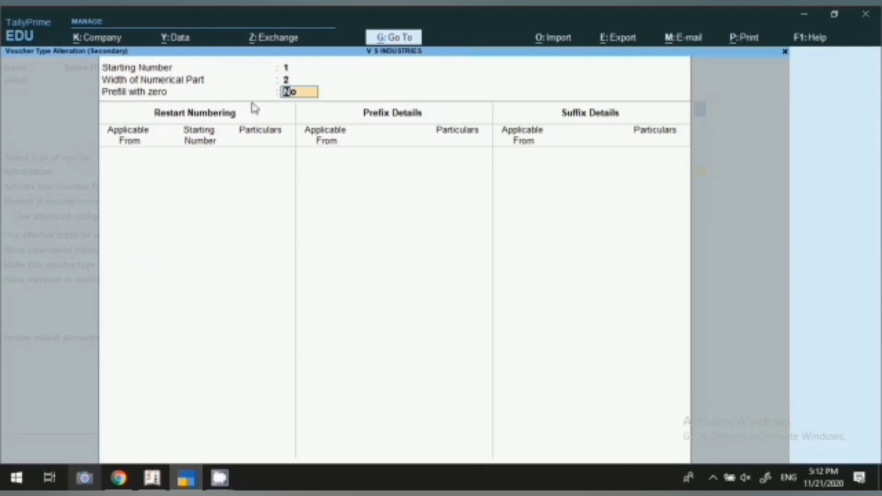
text(y)
key(Return)
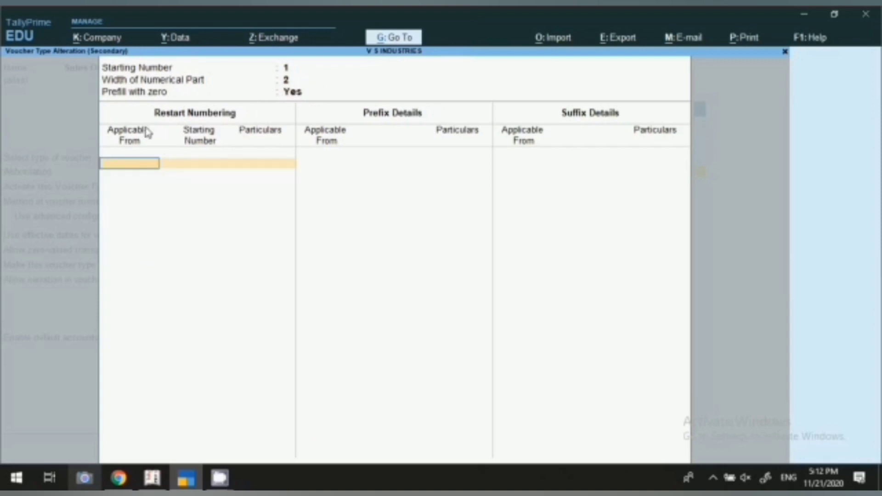
Step: Restart numbering Yearly at 1 from 1-Apr-20
text(1.4.20)
key(Return)
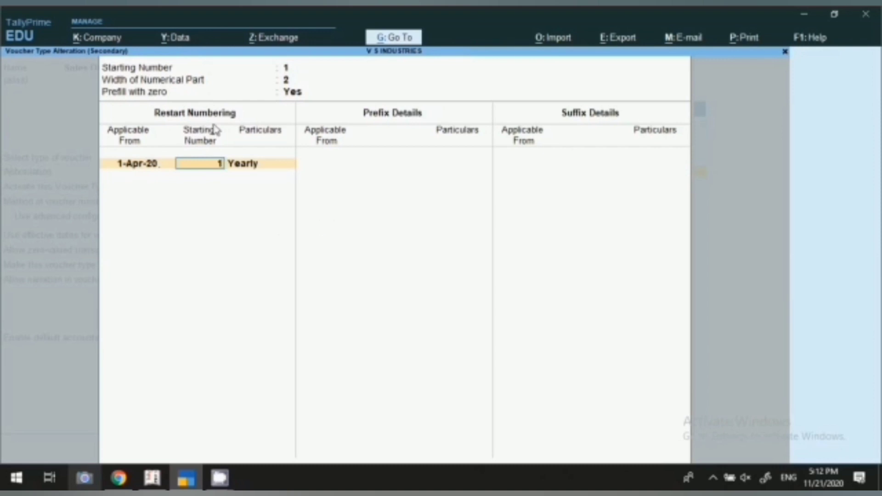
key(Return)
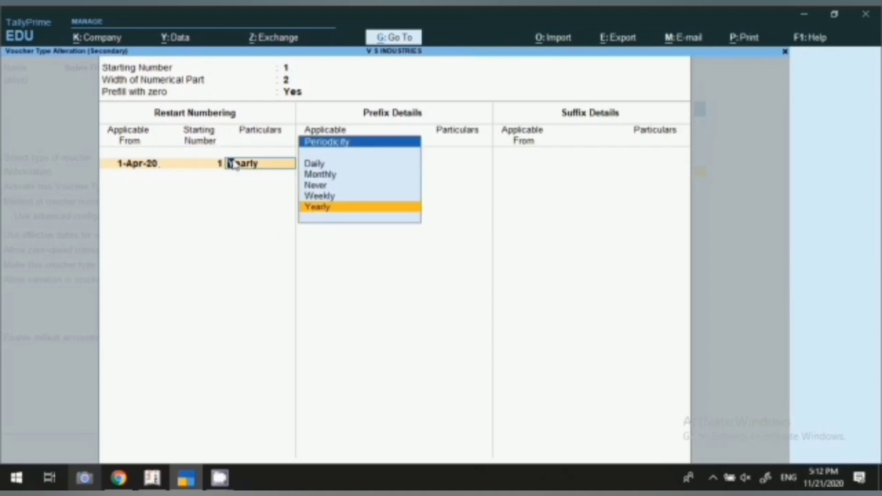
key(Return)
Step: Add the prefix S.O./20-21/ from 1-Apr-20 with no suffix, finishing advanced numbering
key(Return)
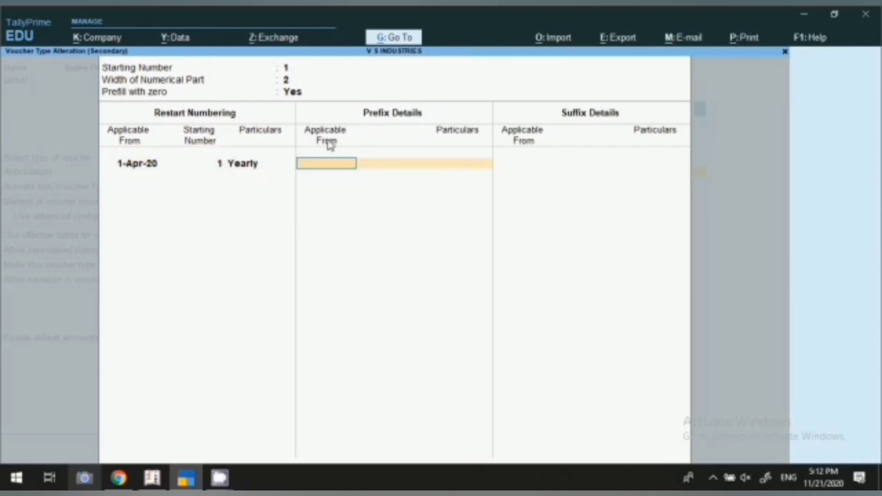
text(1.4.20)
key(Return)
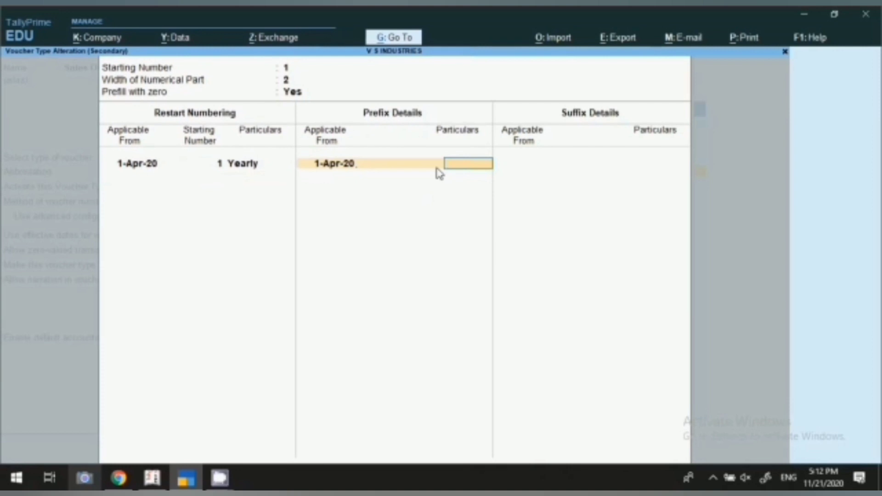
text(S.O./20-21/)
key(Return)
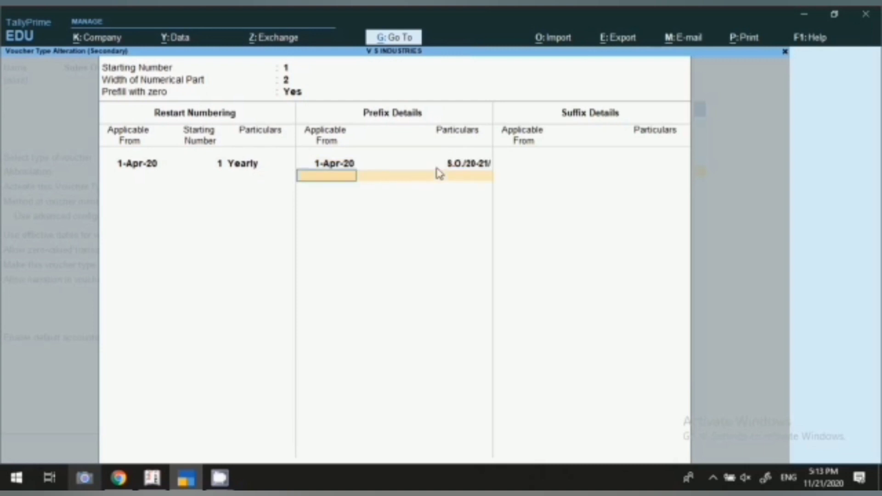
key(Return)
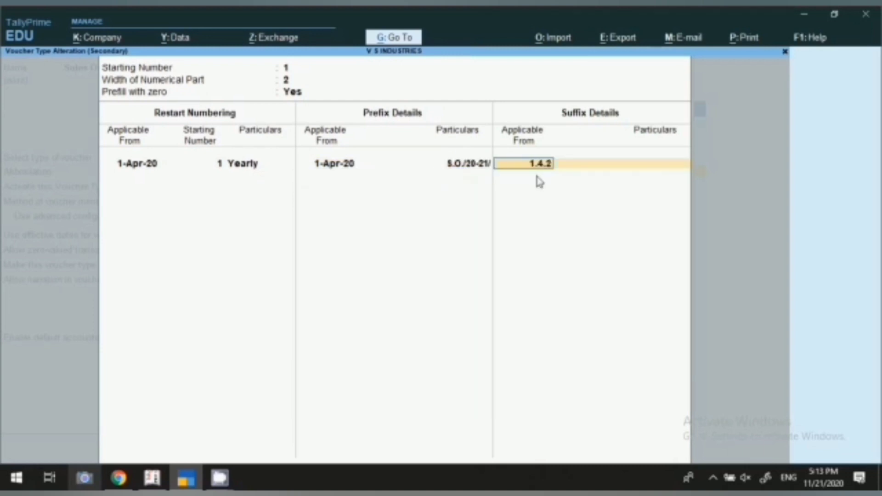
key(Return)
key(Return)
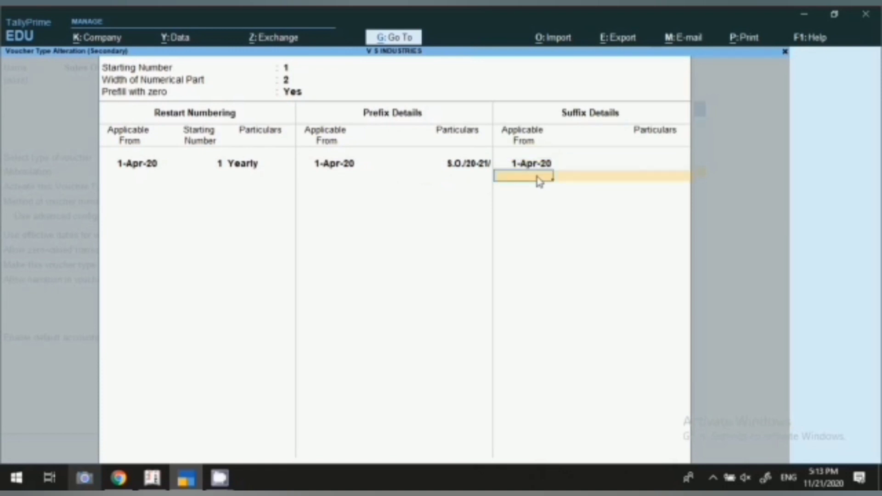
key(Return)
key(Return)
key(Return)
key(Return)
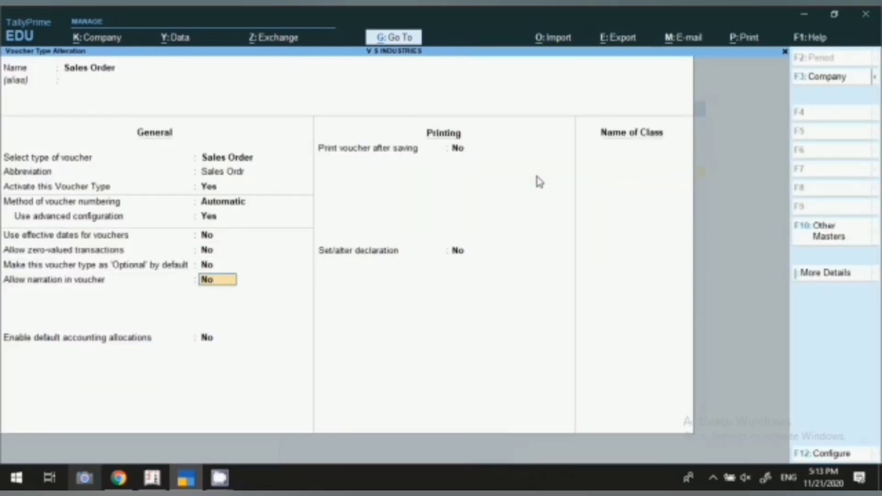
Step: Turn on narration, printing after saving and the declaration for Sales Order, then save it
text(y)
key(Return)
key(Return)
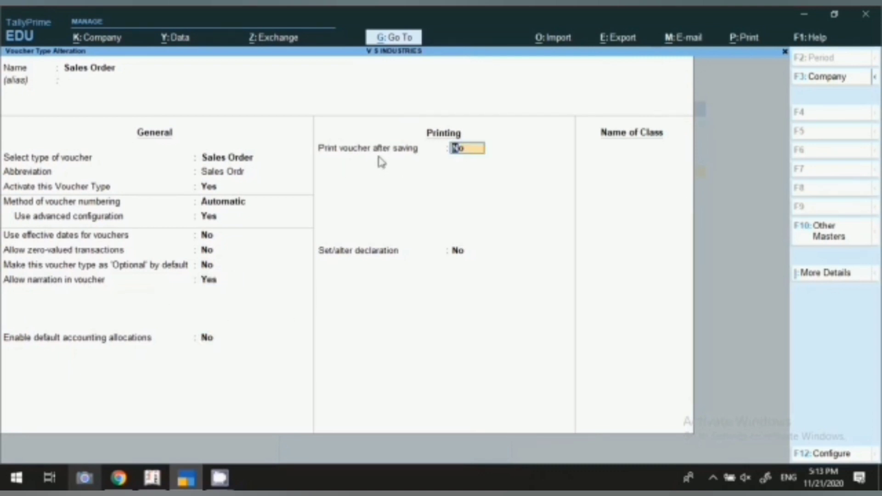
text(y)
key(Return)
text(y)
key(Return)
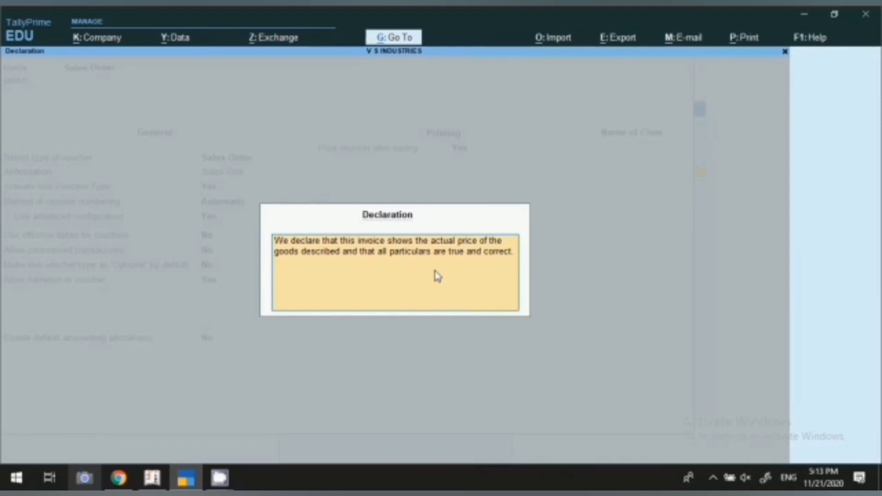
key(ctrl+a)
key(Return)
key(Return)
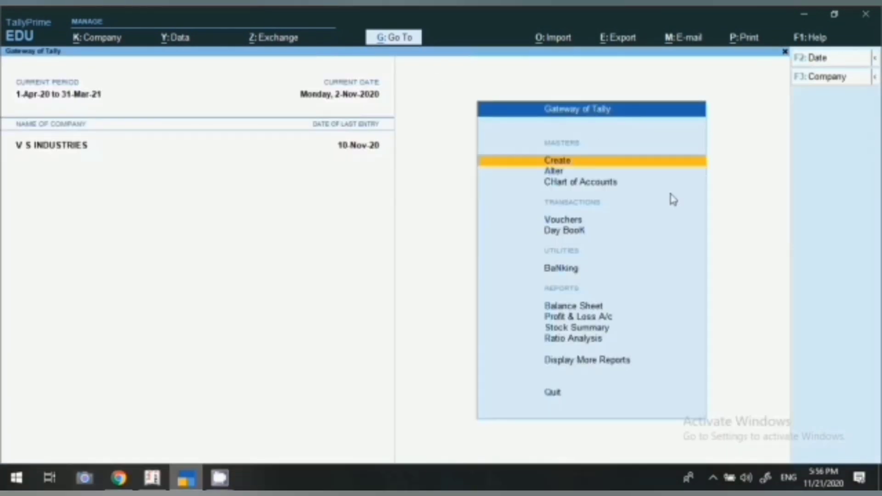
Step: Open a new voucher entry (Purchase Order P.O./20-21/01) and bring up the Change Voucher Type list
key(v)
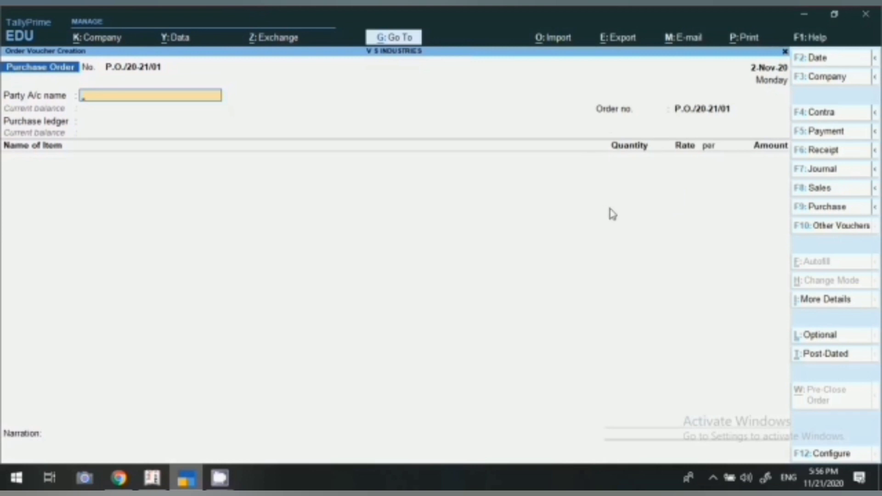
click(831, 230)
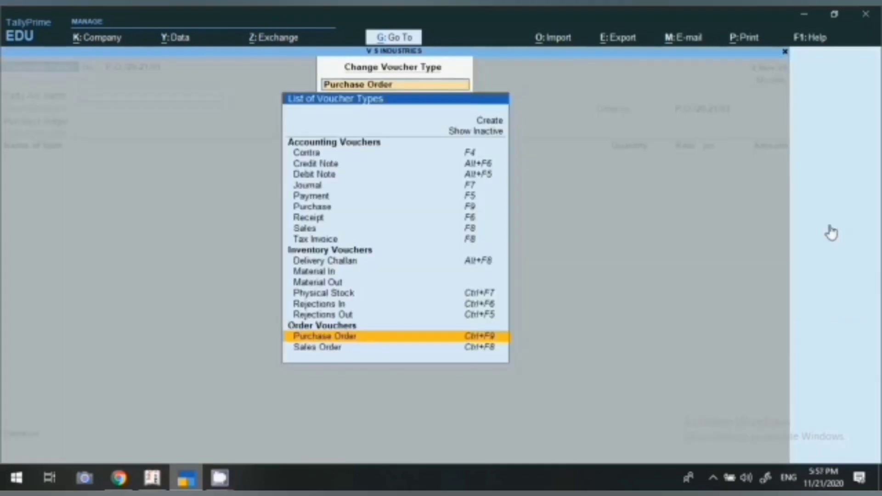
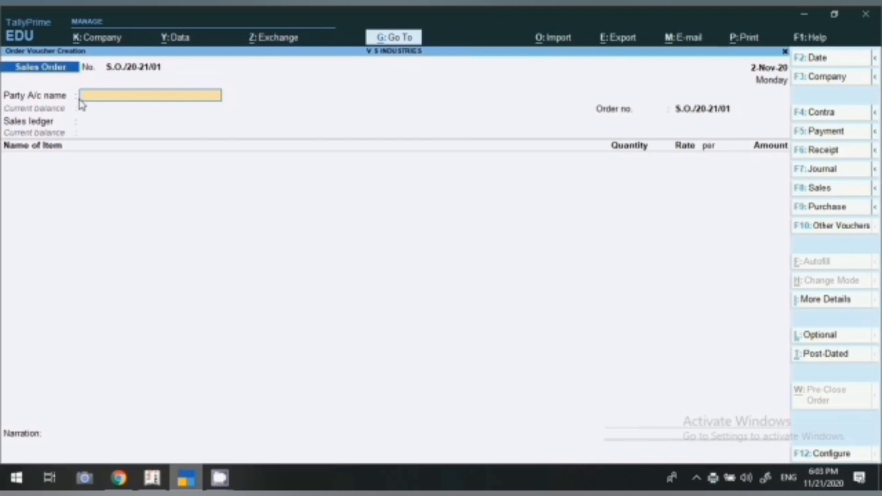
Step: Select Kumar Machine Tools as party, leaving order, dispatch, buyer and consignee details unchanged
text(KUM)
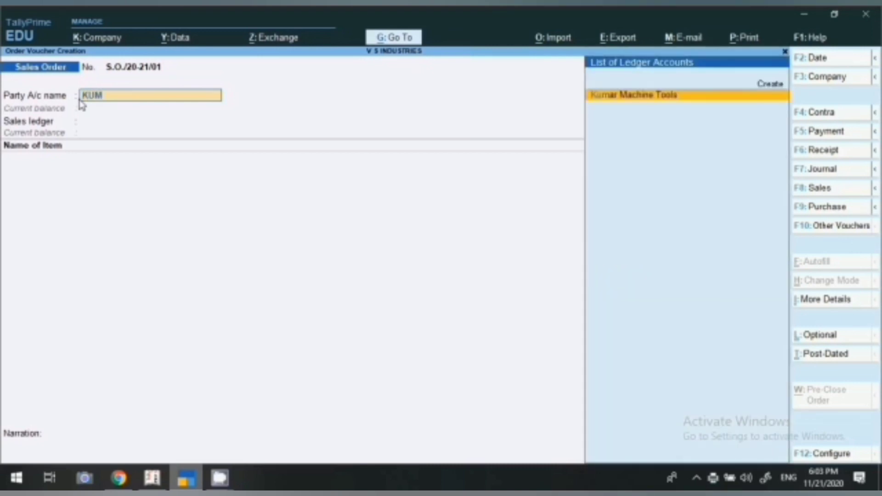
key(Return)
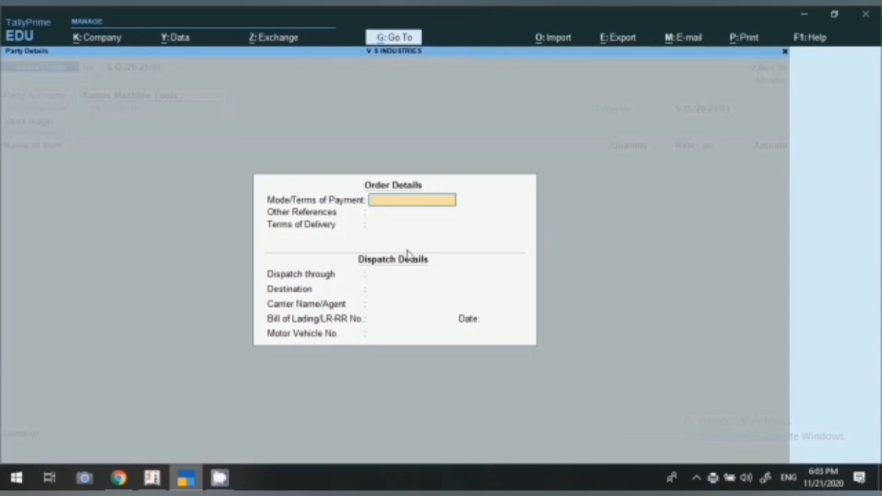
key(Return)
key(Return)
key(Return)
key(Return)
key(Return)
key(Return)
key(Return)
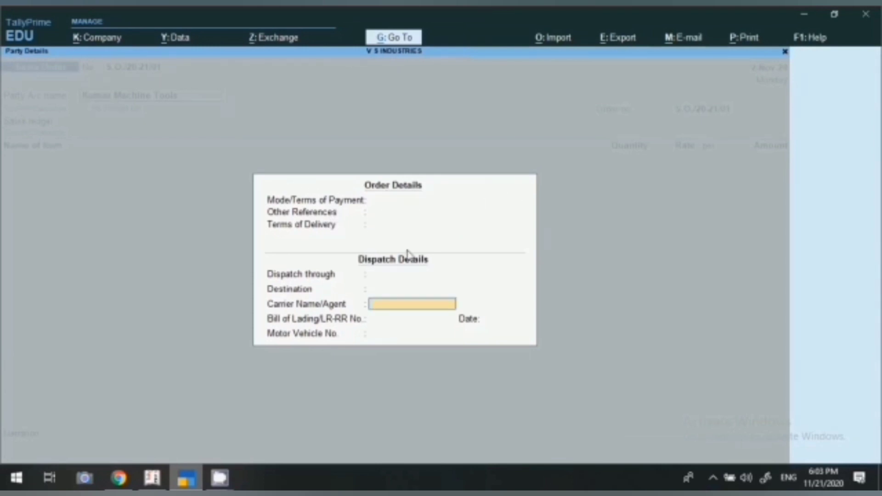
key(Return)
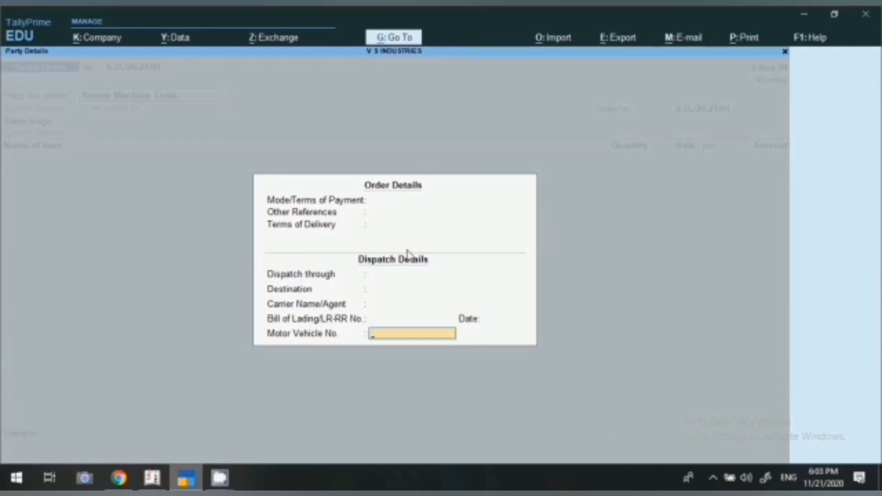
key(Return)
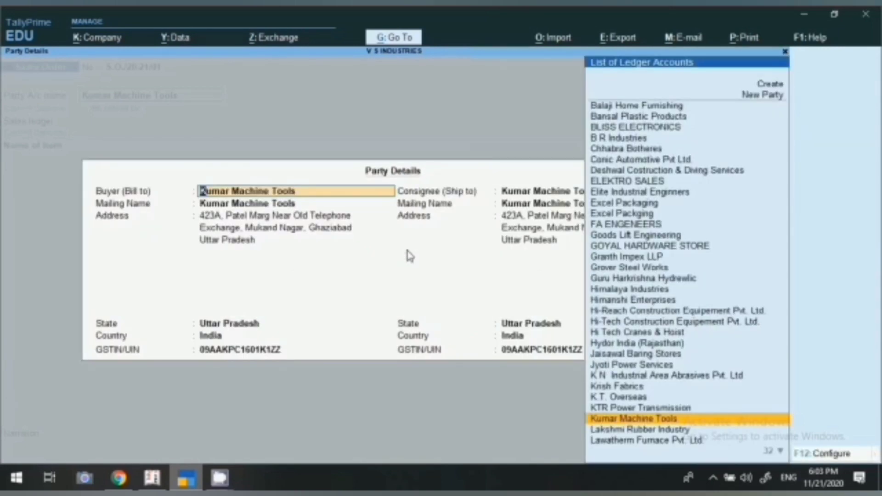
key(Return)
key(Return)
key(Return)
key(Return)
key(Return)
key(Return)
key(Return)
key(Return)
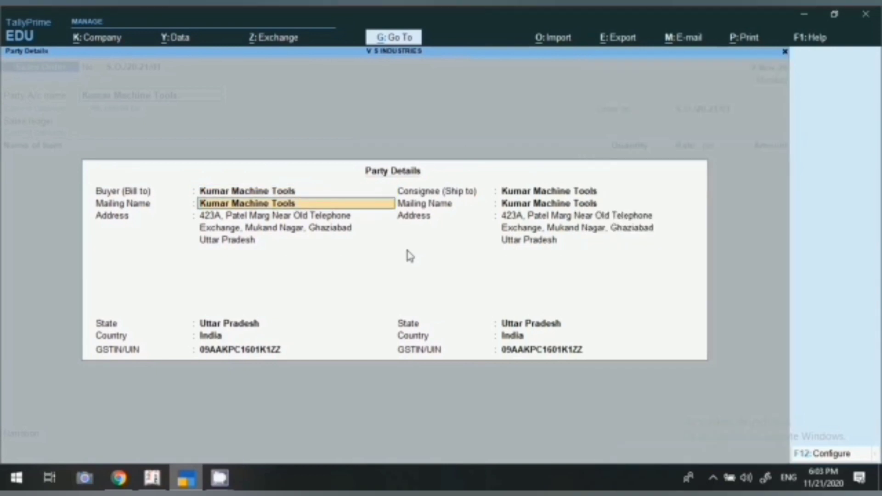
key(Return)
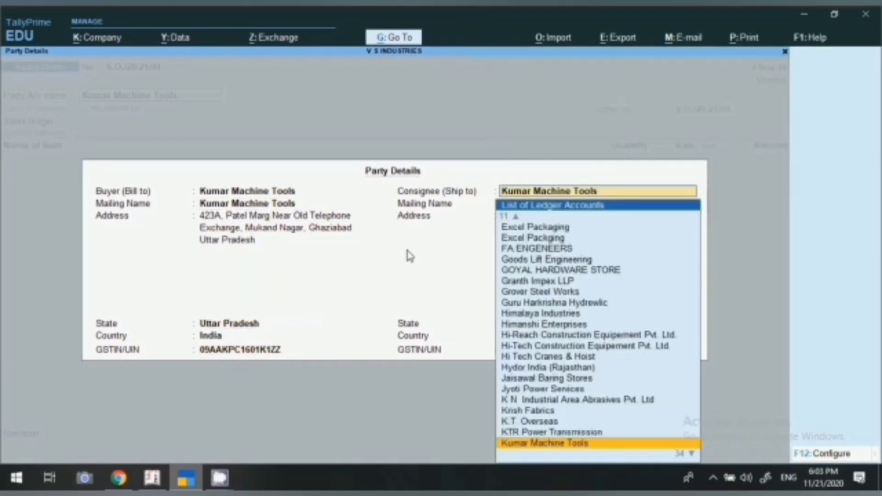
key(Return)
key(Return)
key(Return)
key(Return)
key(Return)
key(Return)
key(Return)
key(Return)
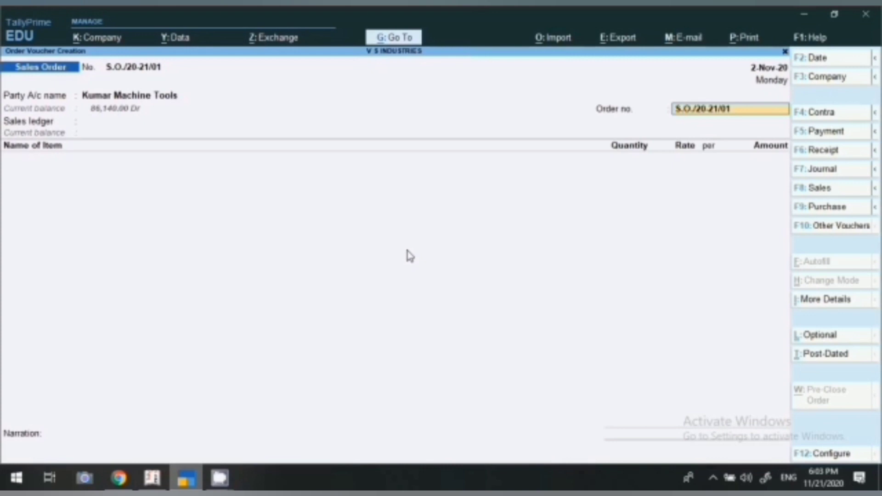
Step: Choose Sales Local as the sales ledger, skipping the tax classification
key(Return)
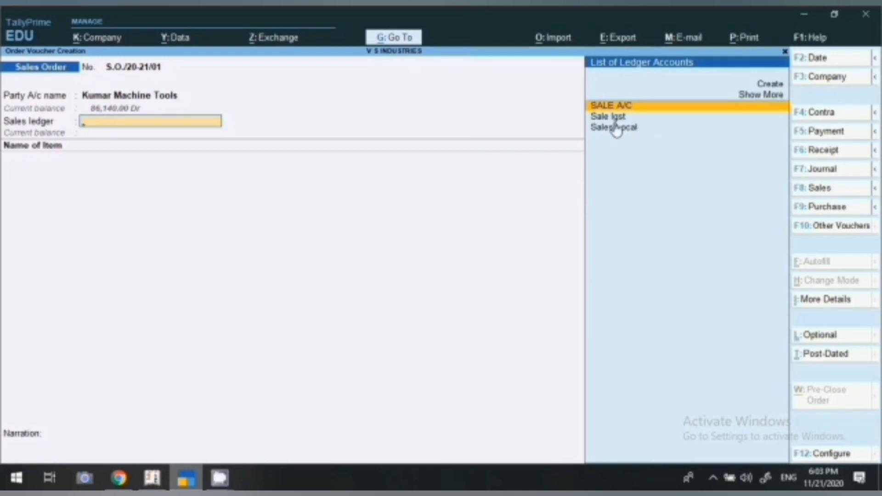
click(615, 132)
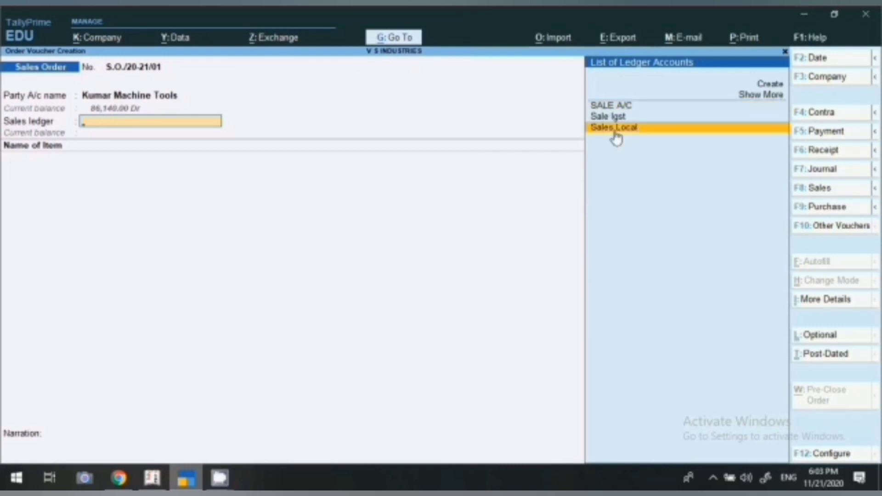
click(616, 138)
key(Return)
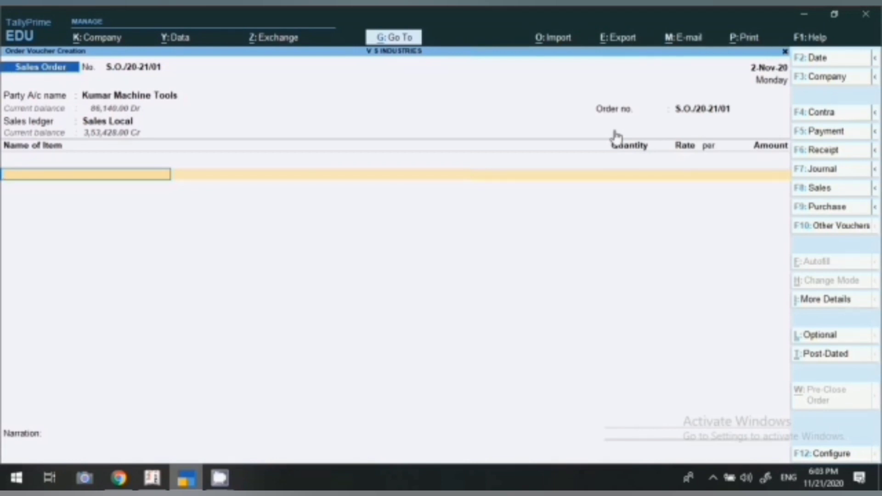
Step: Add Electrical Wire Hoist, due 2-Nov-20, at 5 pcs and rate 12,000.00
text(wi)
key(BackSpace)
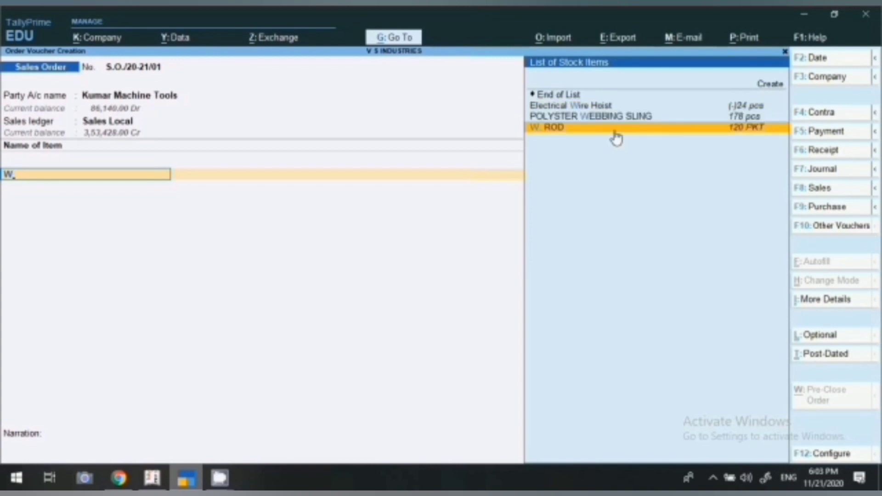
key(Up)
key(Up)
key(Return)
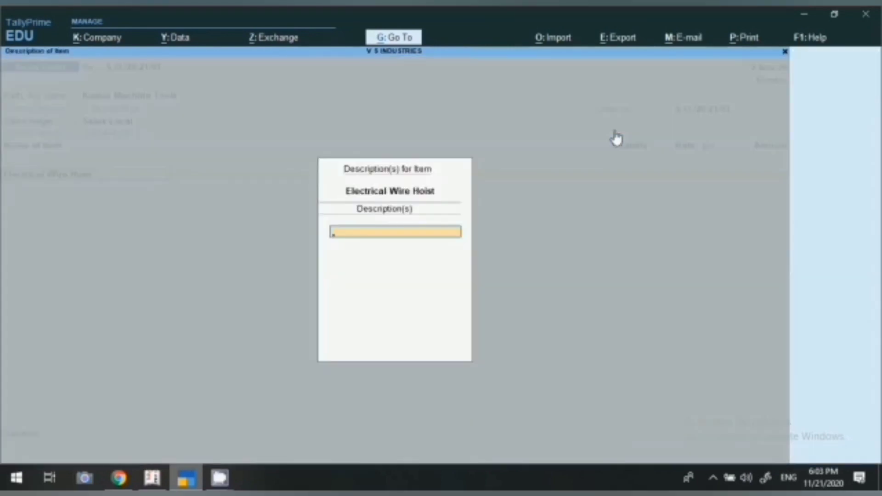
key(Return)
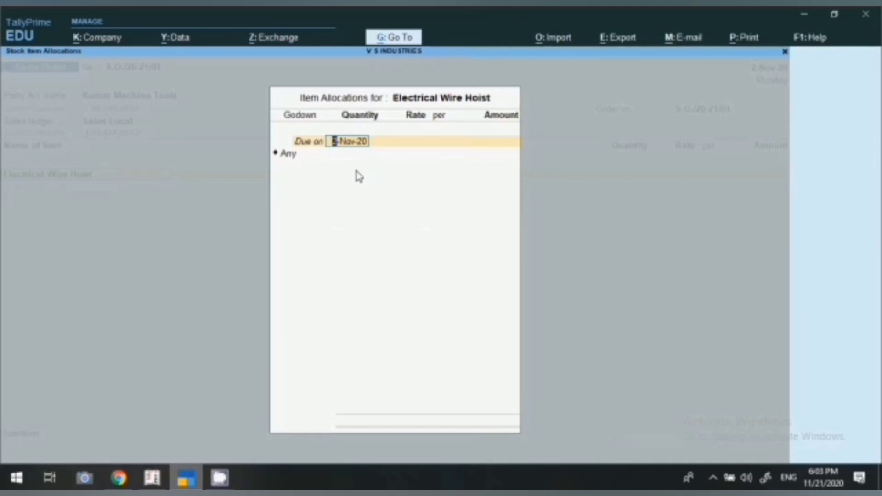
key(Return)
key(Return)
text(5)
key(Return)
key(Return)
text(12000)
key(Return)
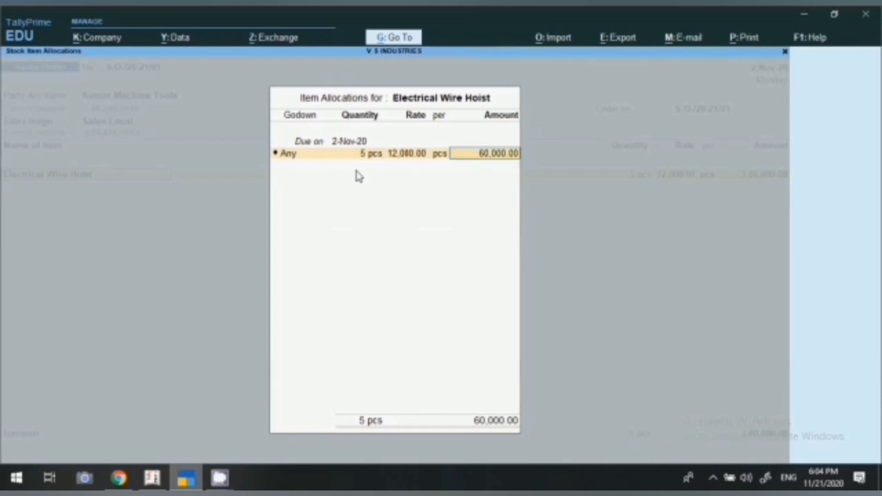
key(Return)
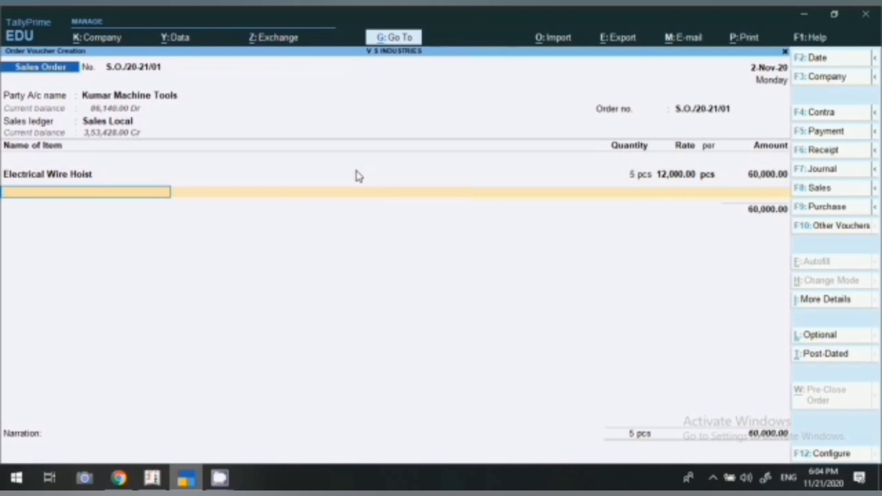
Step: Add Electrical Chain Hoist at 10 pcs and rate 3,000.00
text(T)
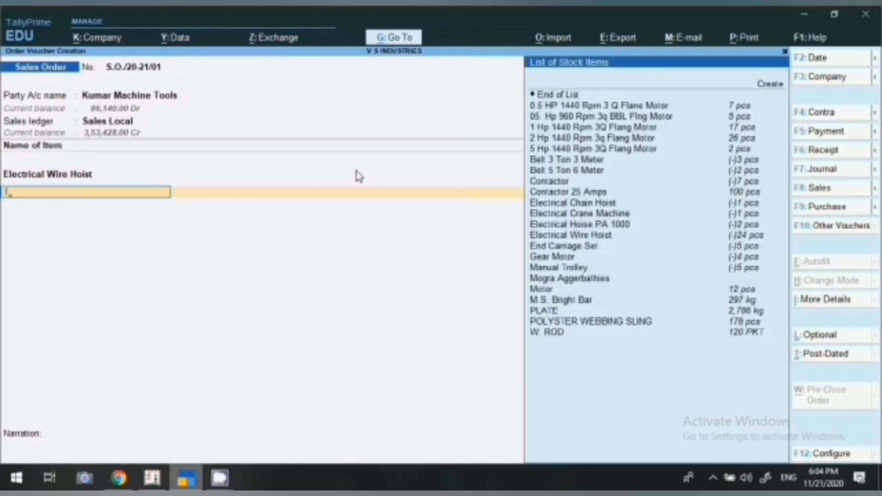
key(Down)
key(Down)
key(Down)
key(Down)
key(Down)
key(Down)
key(Down)
key(Down)
key(Down)
key(Down)
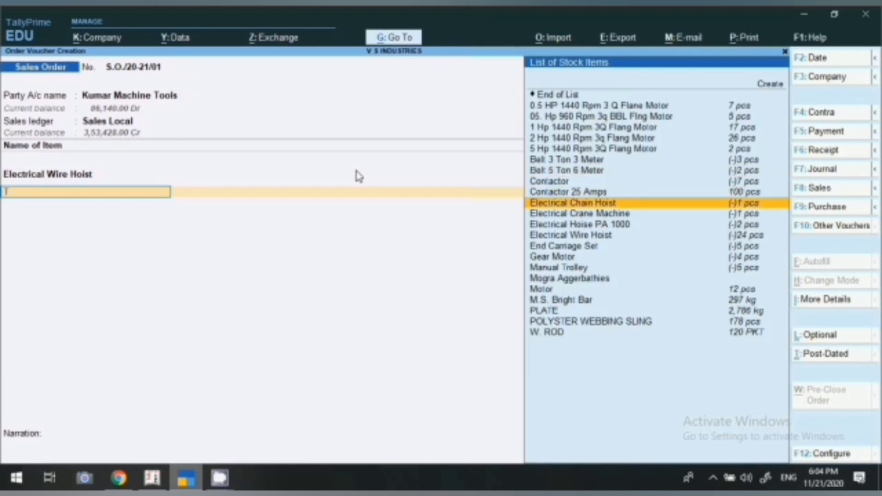
key(Return)
key(Return)
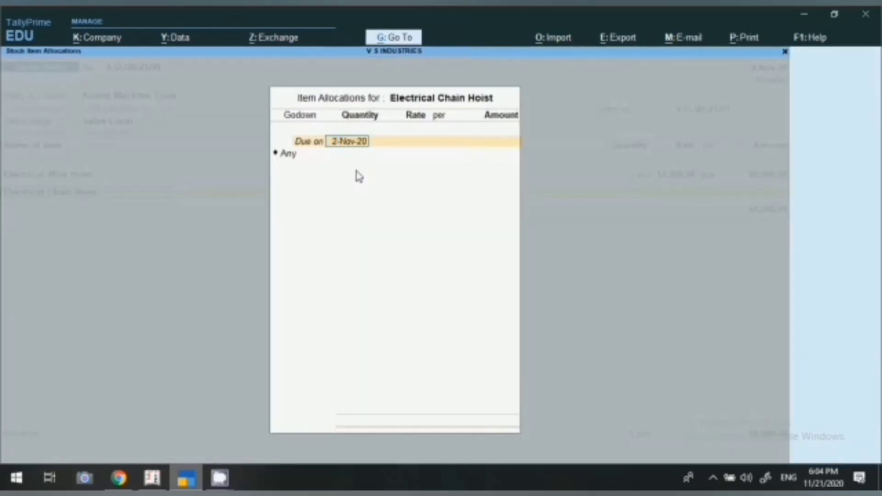
key(Return)
key(Return)
text(10)
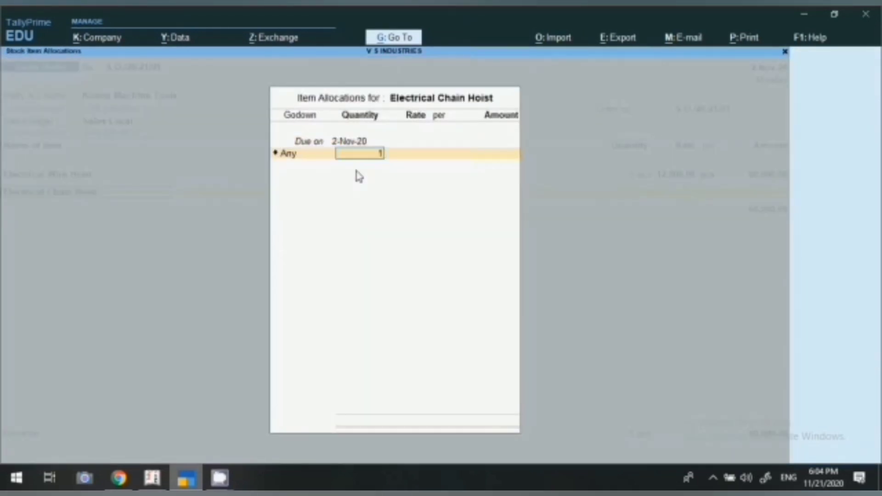
key(Return)
key(Return)
text(3000)
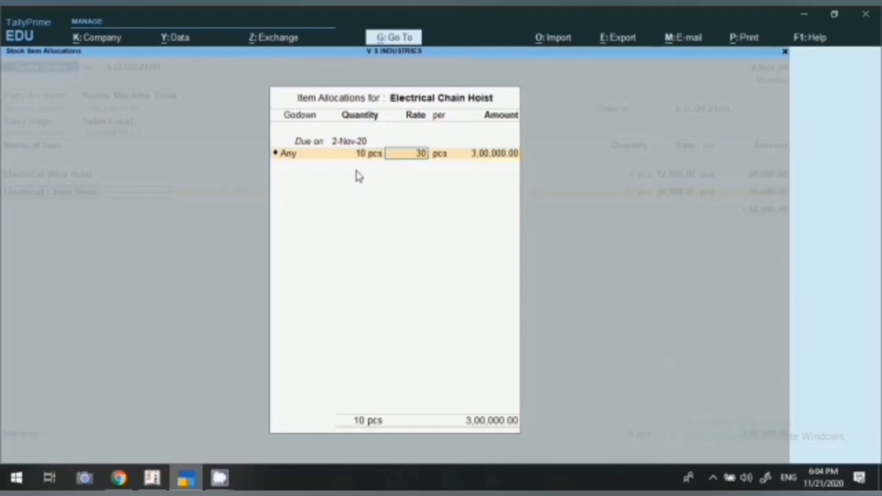
key(Return)
key(Return)
key(Return)
key(Return)
key(Return)
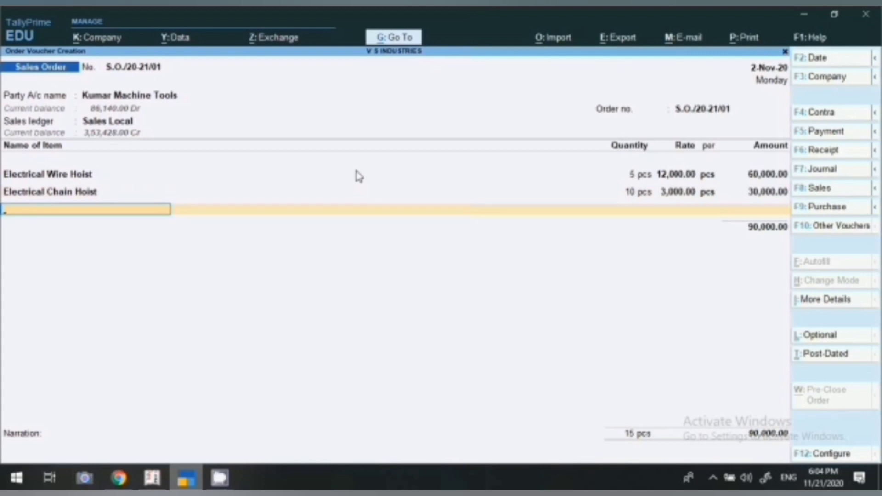
Step: Add Manual Trolley at 1,500 pcs, correcting the rate to 500.00
text(TRO)
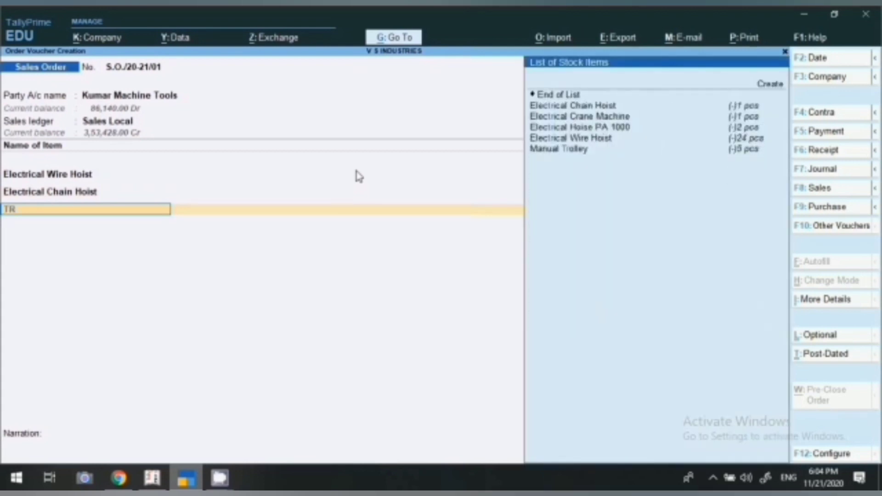
key(BackSpace)
key(Down)
key(Down)
key(Down)
key(Down)
key(Down)
key(Return)
key(Return)
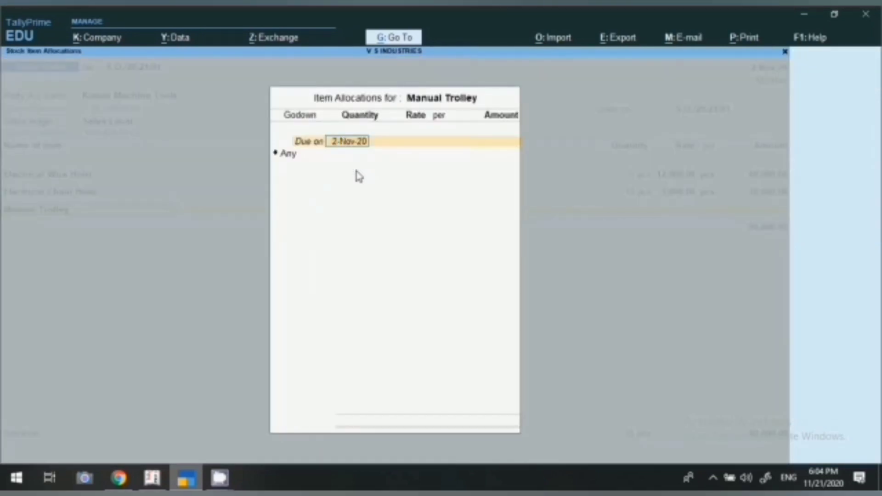
key(Return)
key(Return)
text(1500)
key(Return)
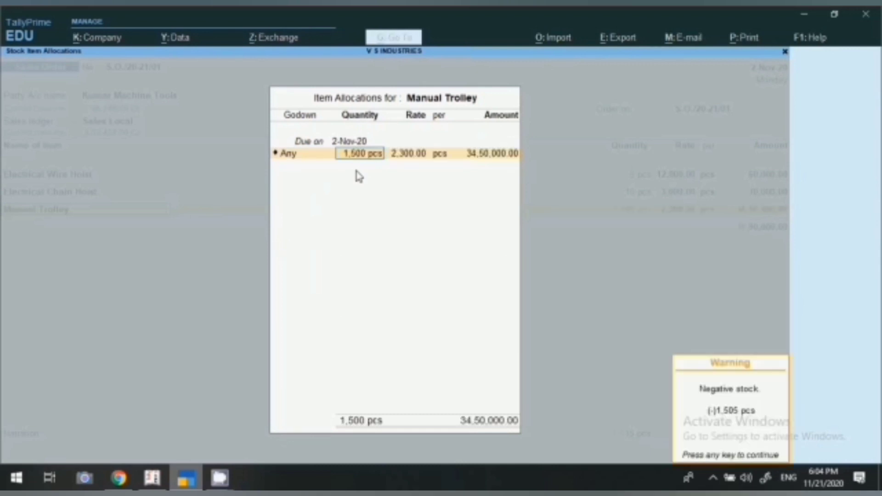
key(Return)
key(Return)
key(Return)
key(Return)
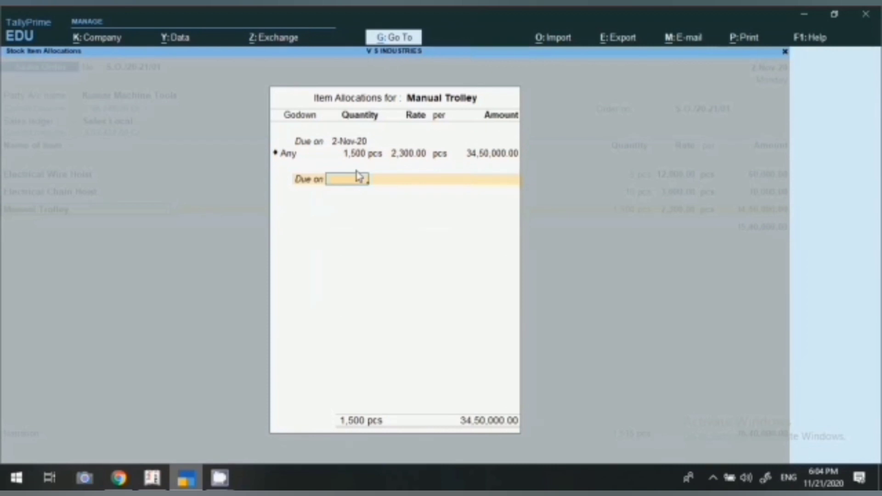
key(BackSpace)
key(BackSpace)
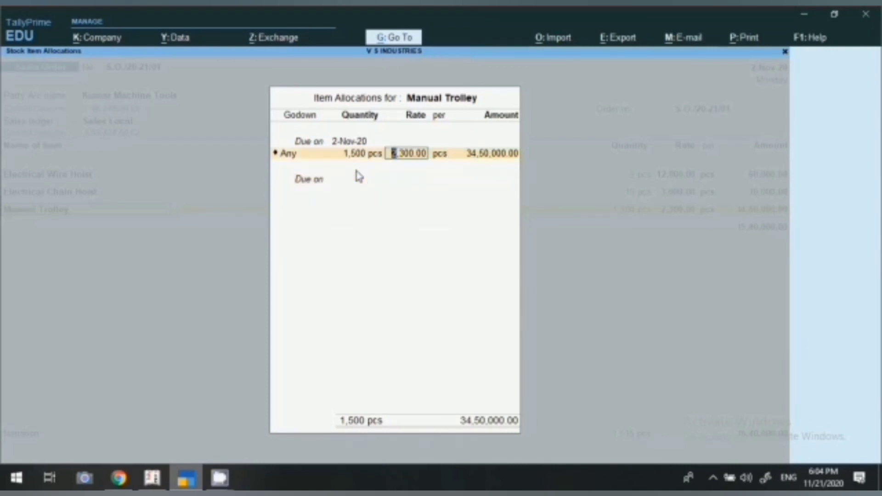
text(500)
key(Return)
key(Return)
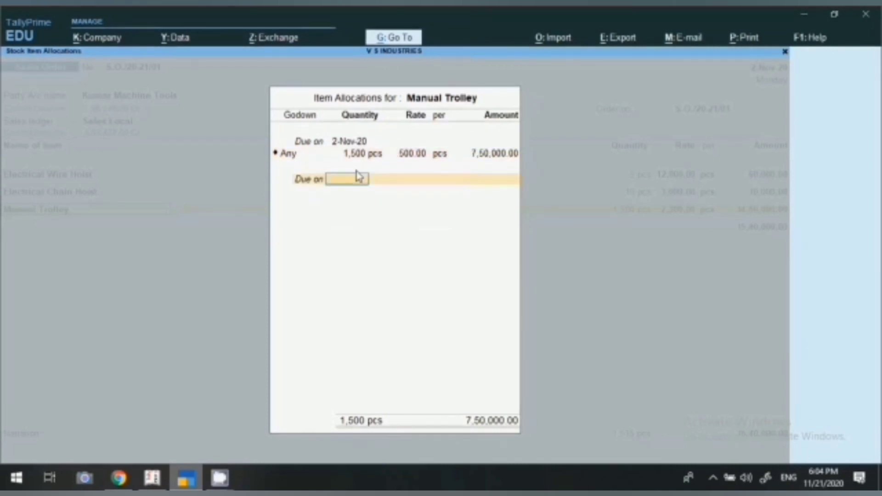
key(Return)
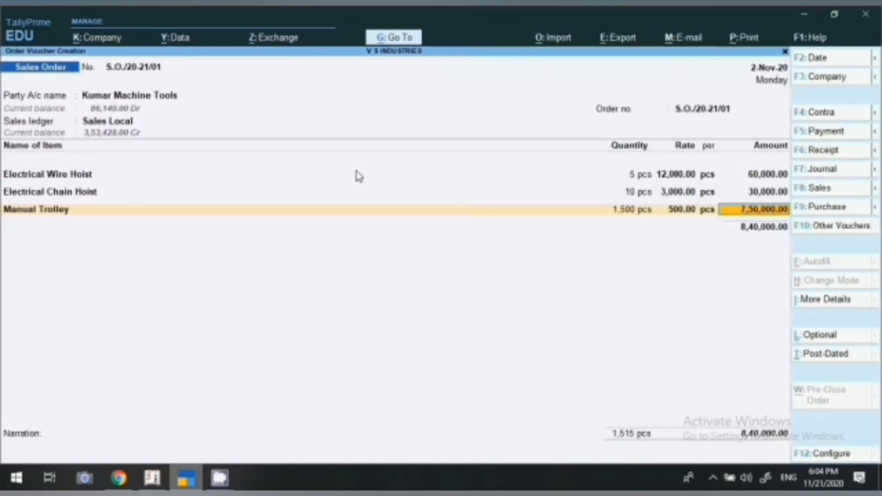
key(Return)
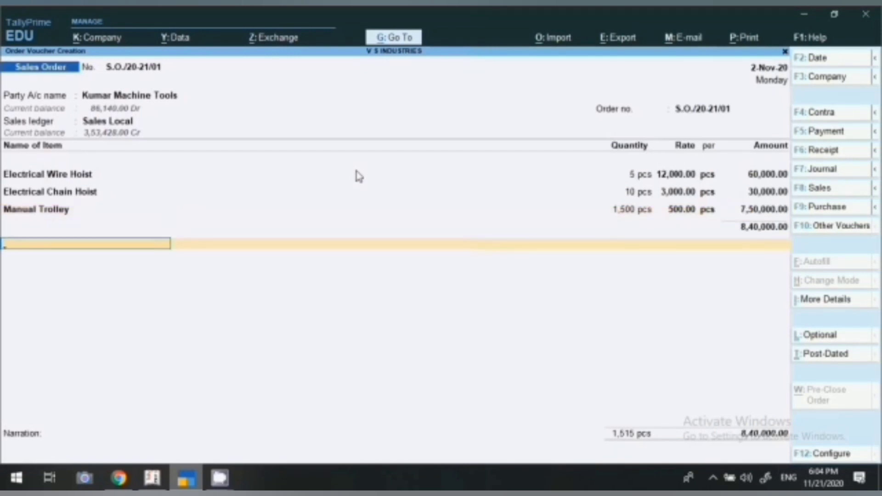
Step: Add the SALE CGST 9% tax ledger to the order
text(CGS)
key(Down)
key(Down)
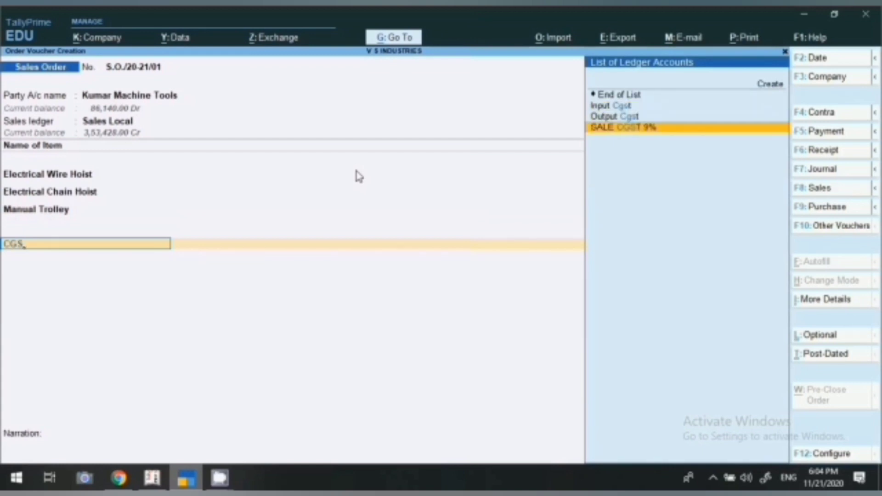
key(Return)
key(Return)
key(Return)
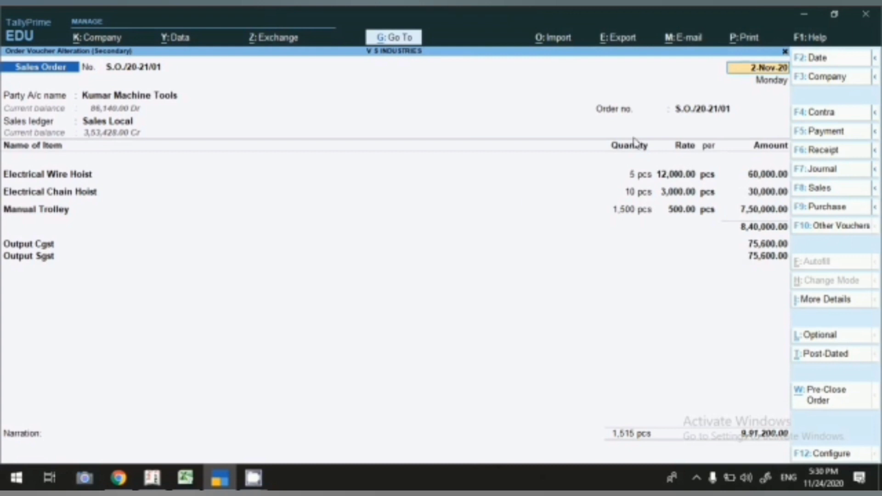
Step: Preview the current sales order and scroll through it to the ₹9,98,004.00 total
click(744, 37)
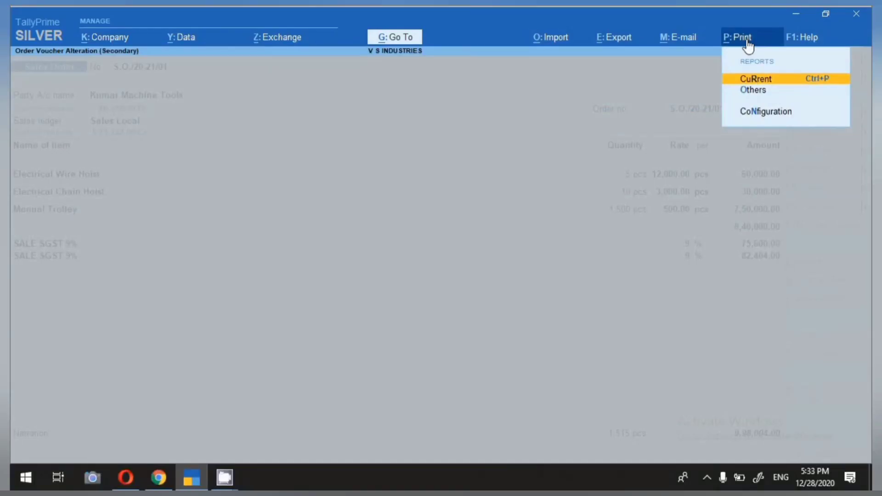
click(746, 81)
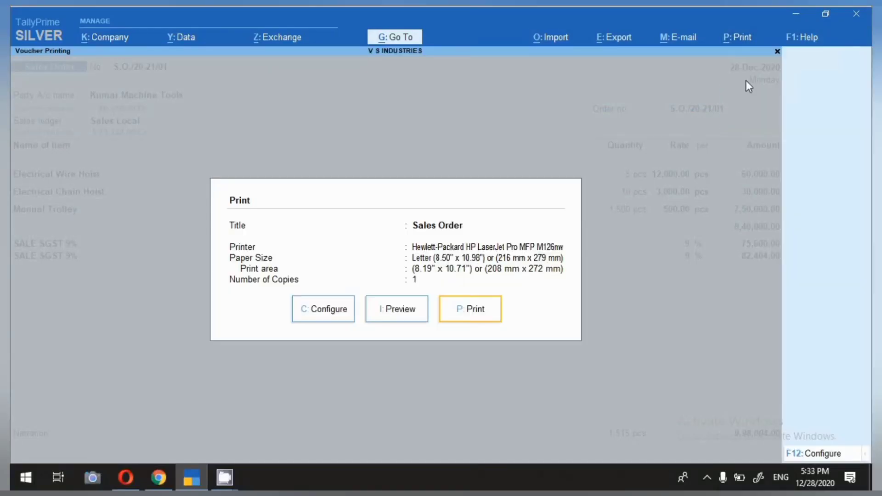
click(401, 299)
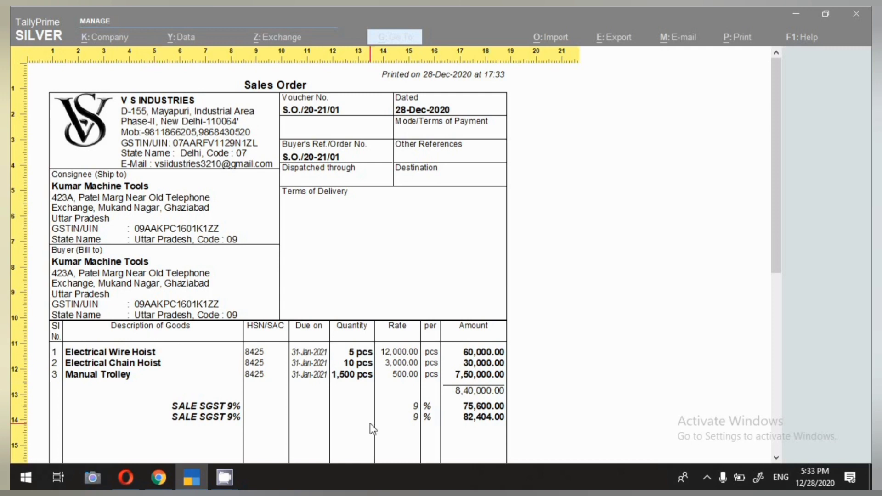
scroll(377, 419, down, 2)
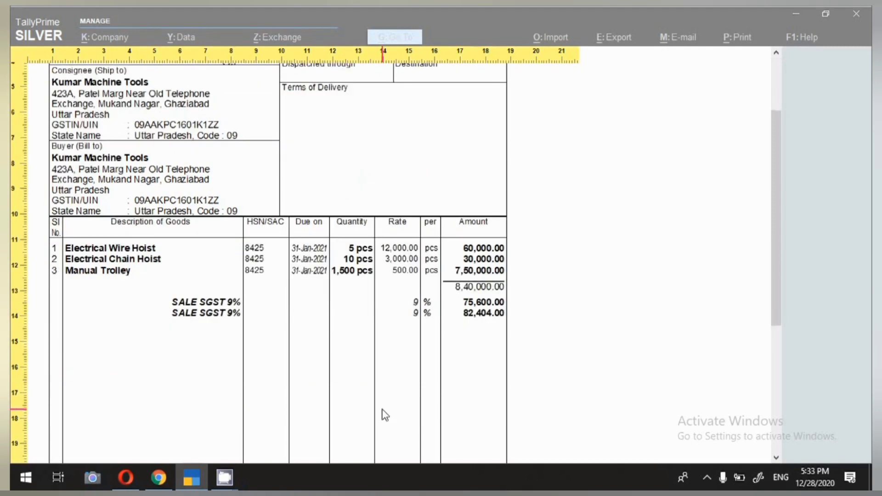
scroll(384, 412, down, 3)
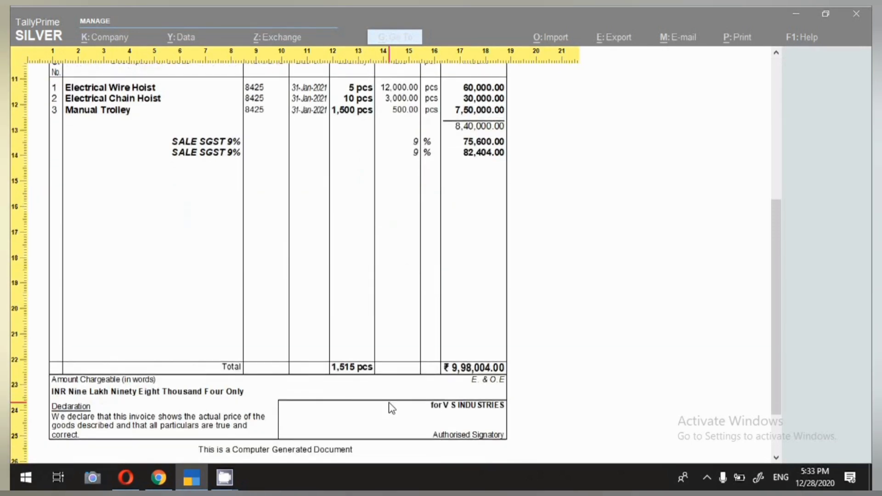
scroll(390, 408, down, 1)
scroll(390, 408, down, 1)
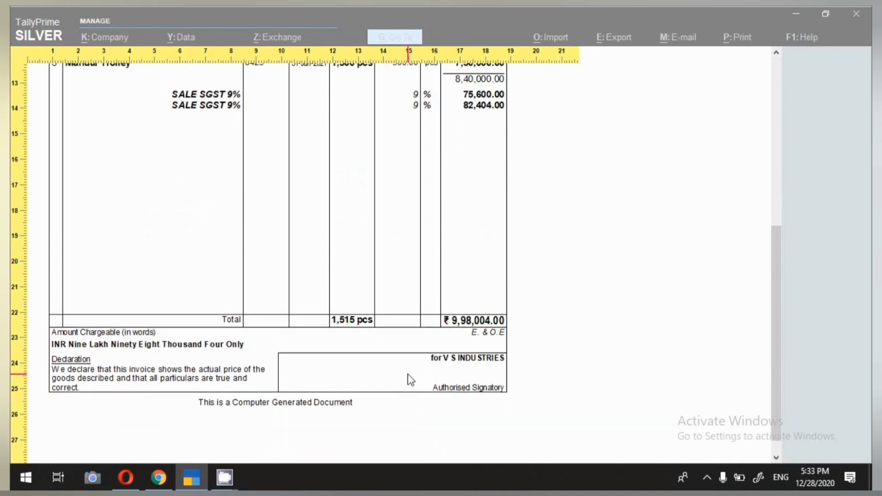
scroll(328, 276, up, 2)
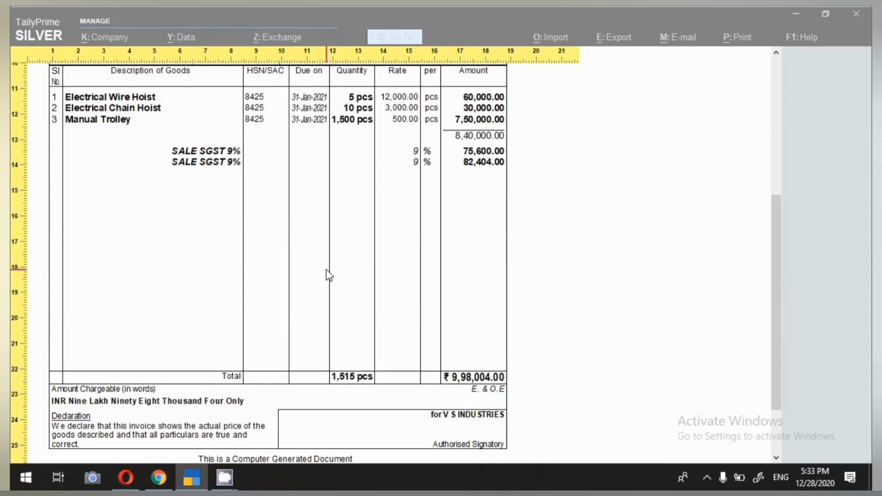
Step: Return to Gateway of Tally and open Sales Order under Alter > Voucher Type
key(Escape)
key(Escape)
key(Escape)
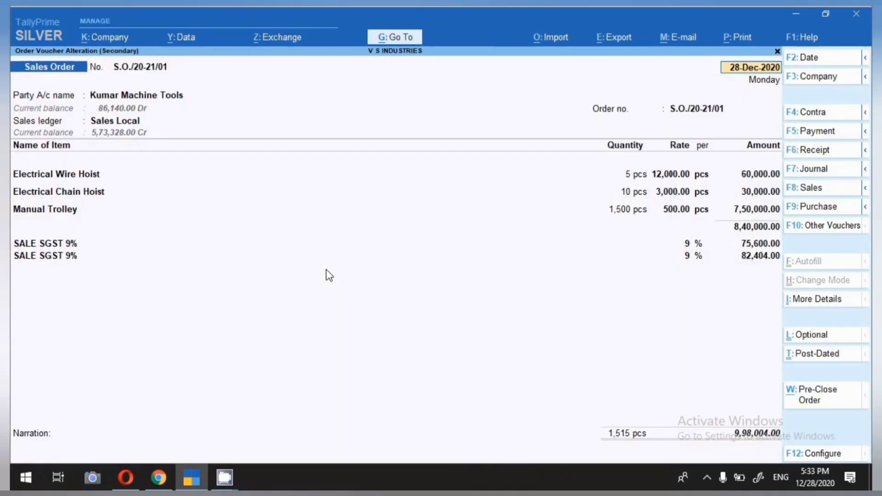
key(Escape)
key(Escape)
key(Escape)
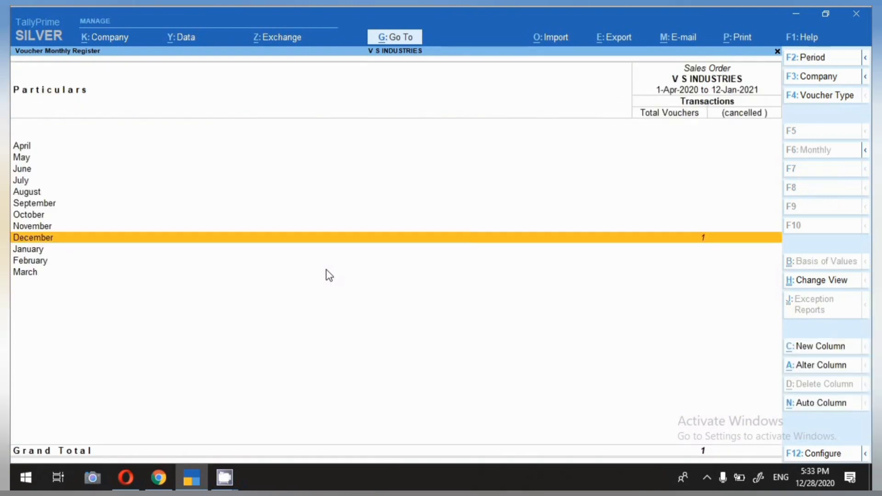
key(Escape)
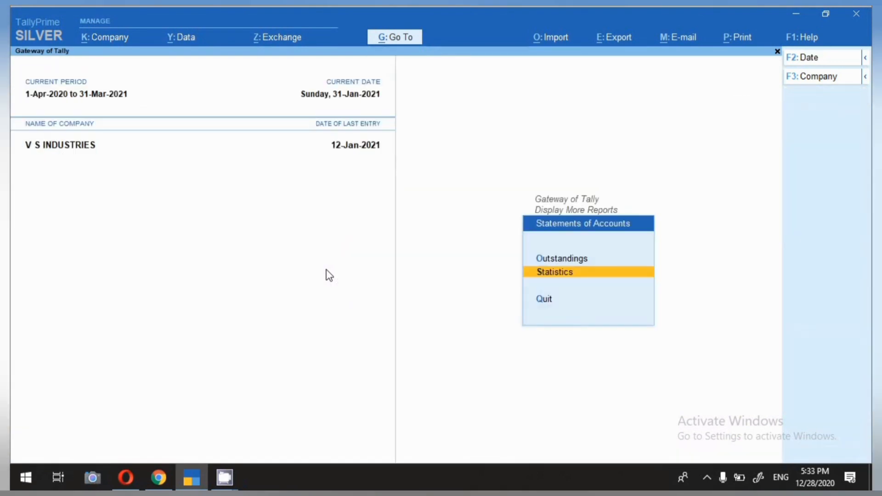
key(Escape)
key(Escape)
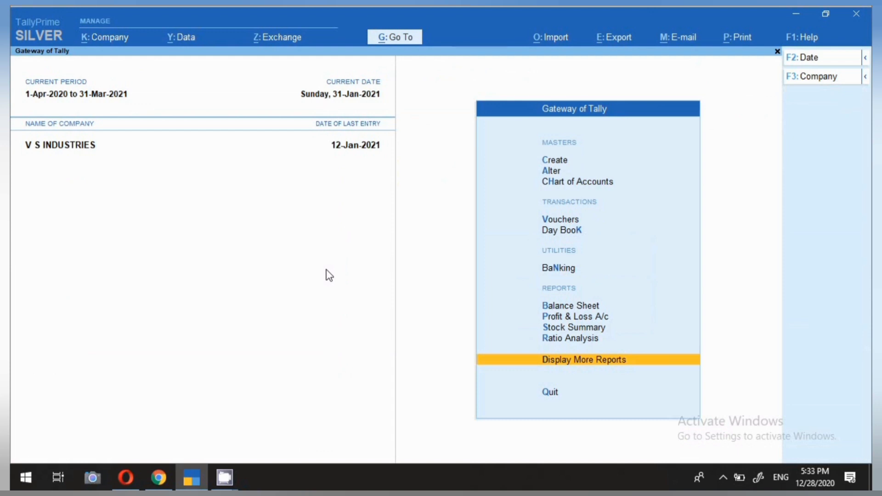
click(551, 172)
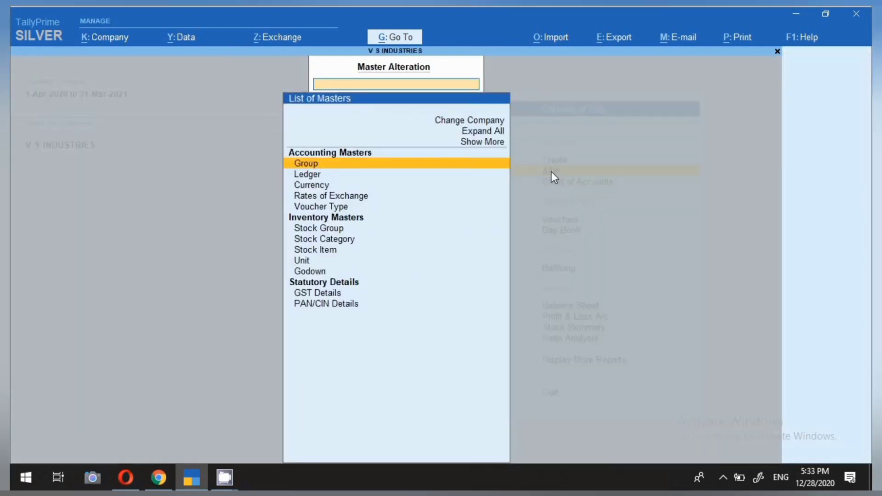
click(332, 209)
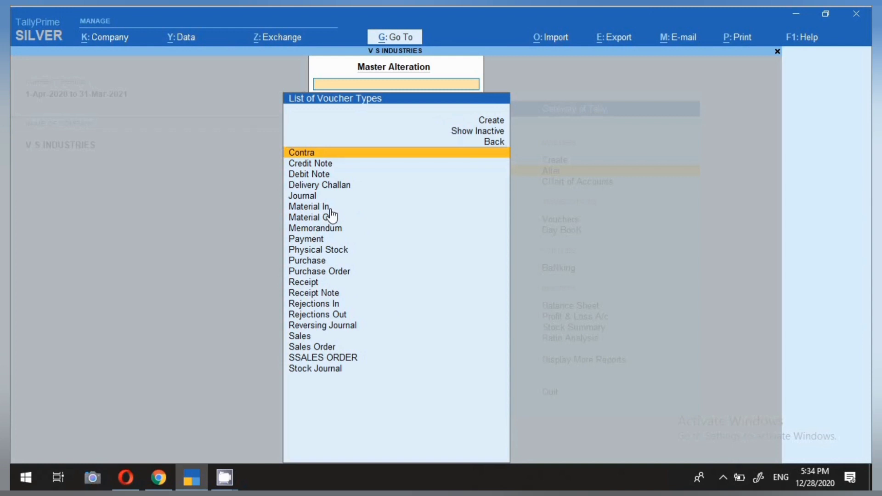
click(317, 349)
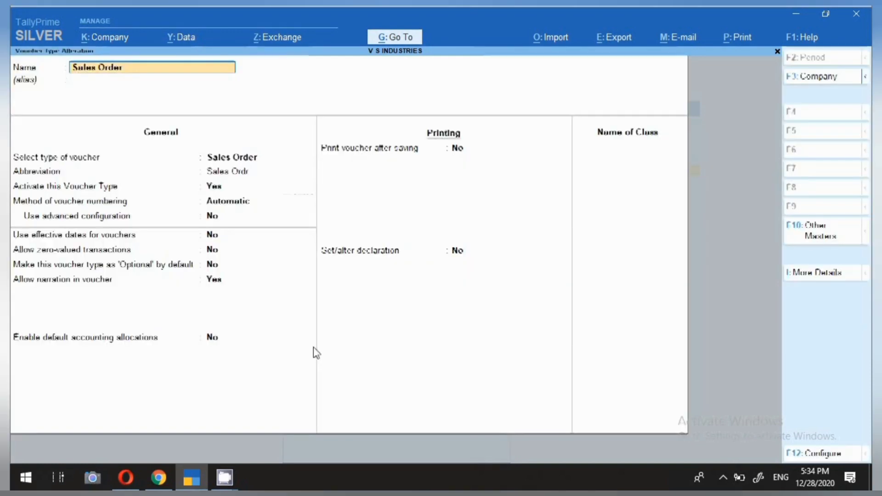
Step: Set 'Set/alter declaration' to Yes and clear the default declaration text
click(362, 255)
text(y)
key(Return)
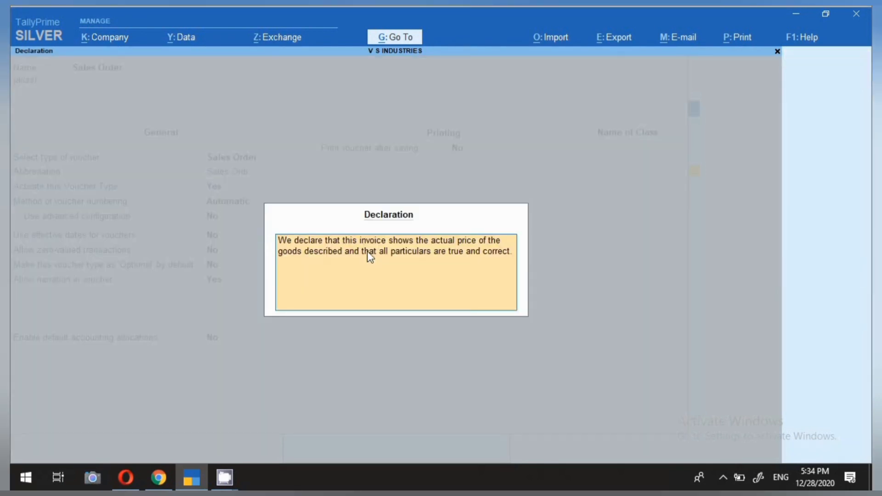
key(BackSpace)
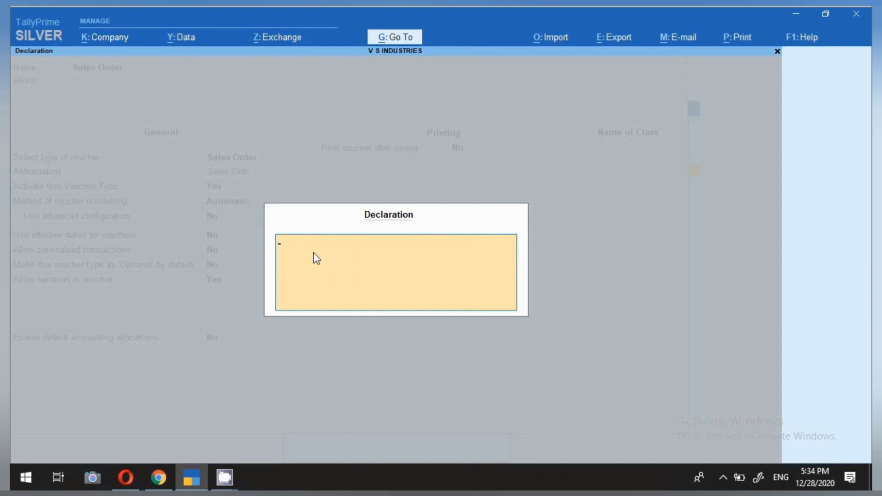
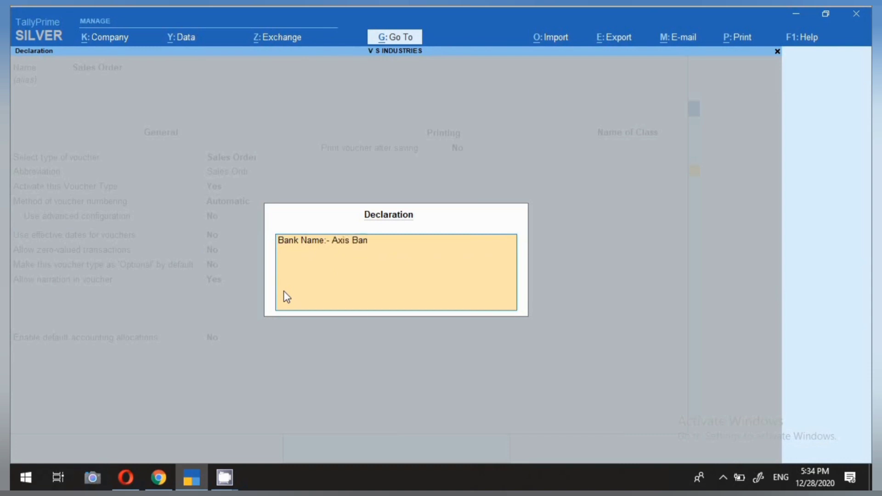
Step: Enter the declaration: Bank Name Axis Bank, account number, branch SCBSDDD, IFS code AXIS1236547
key(ctrl+Return)
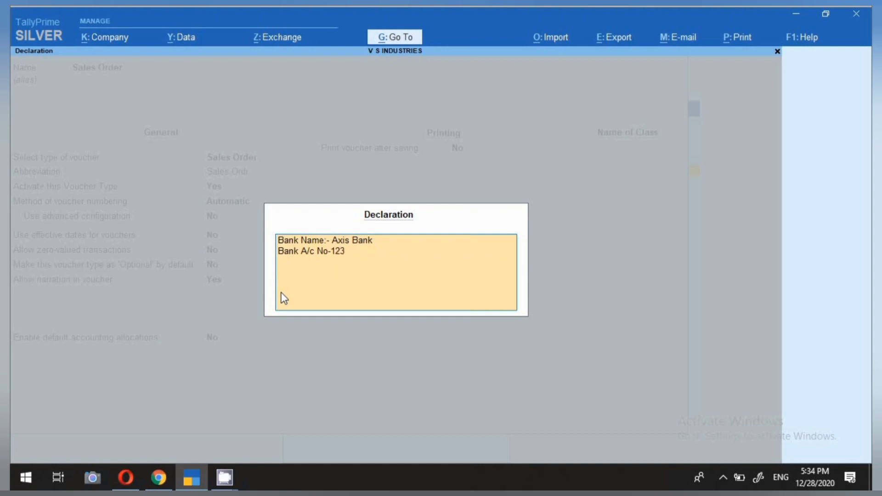
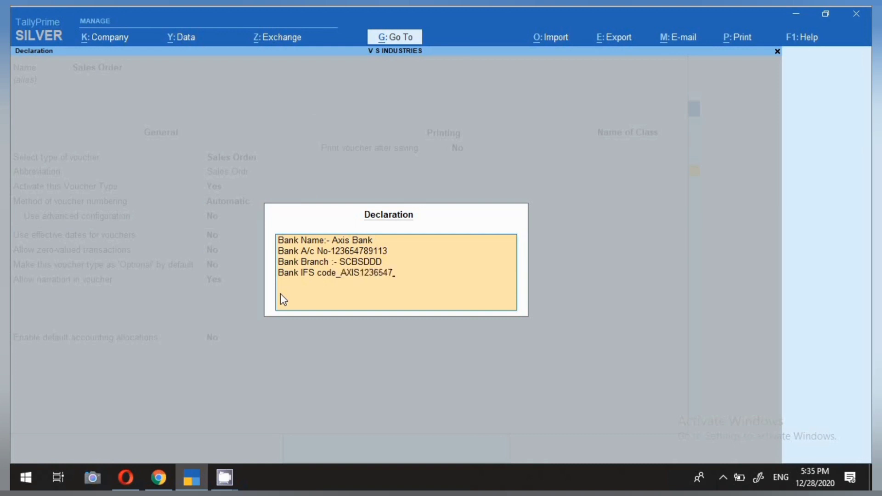
key(Return)
key(Return)
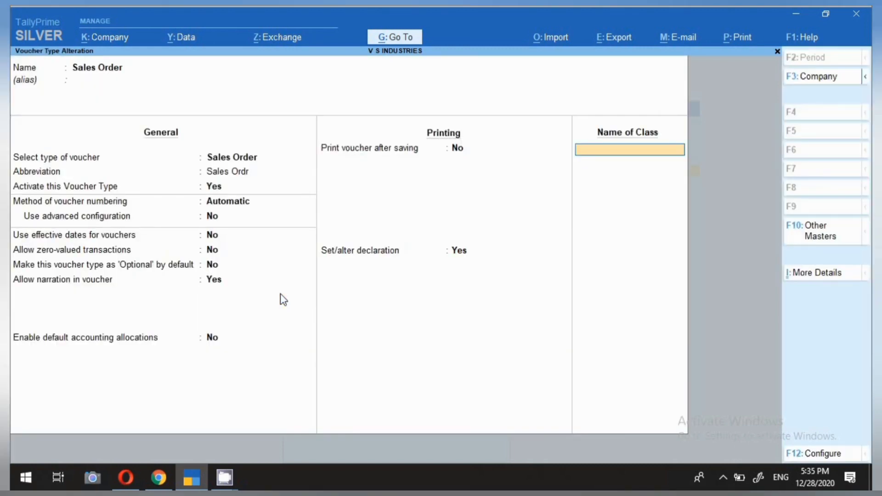
Step: Save the Sales Order voucher type and open the Statistics report
key(Return)
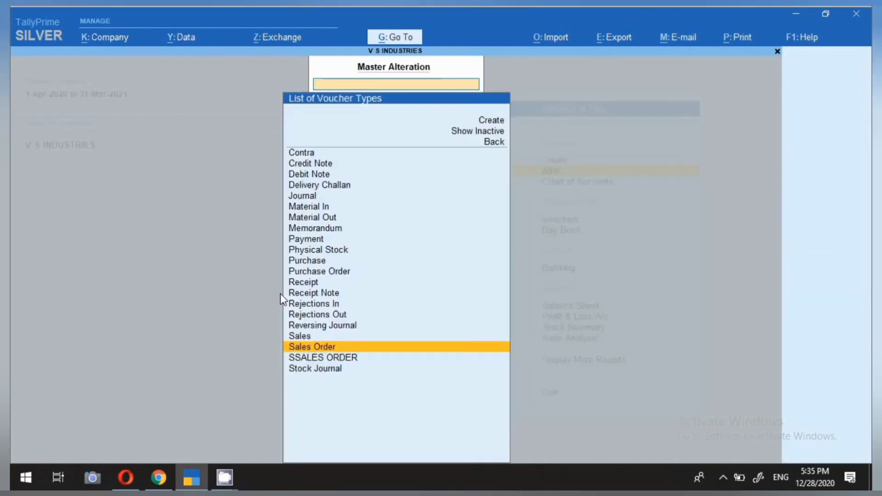
key(Escape)
key(Escape)
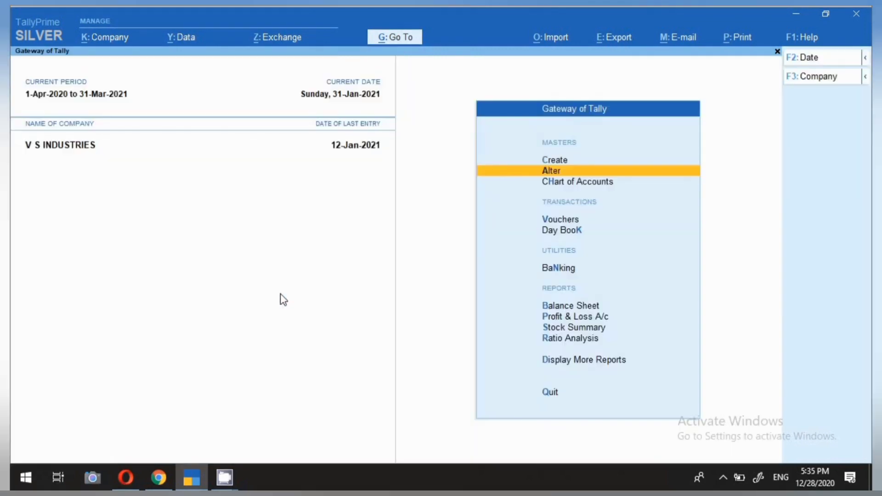
key(d)
key(s)
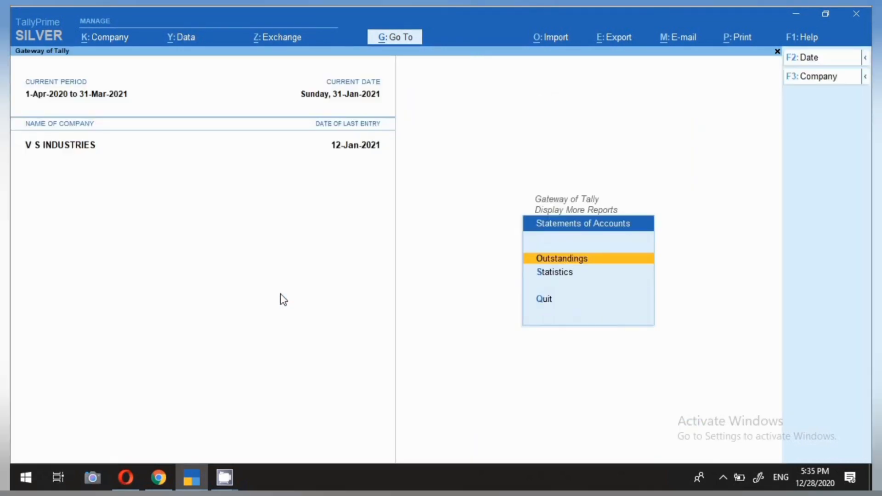
key(Down)
key(Return)
Step: Open Kumar Machine Tools' December sales order and choose to print the current voucher
key(Down)
key(Return)
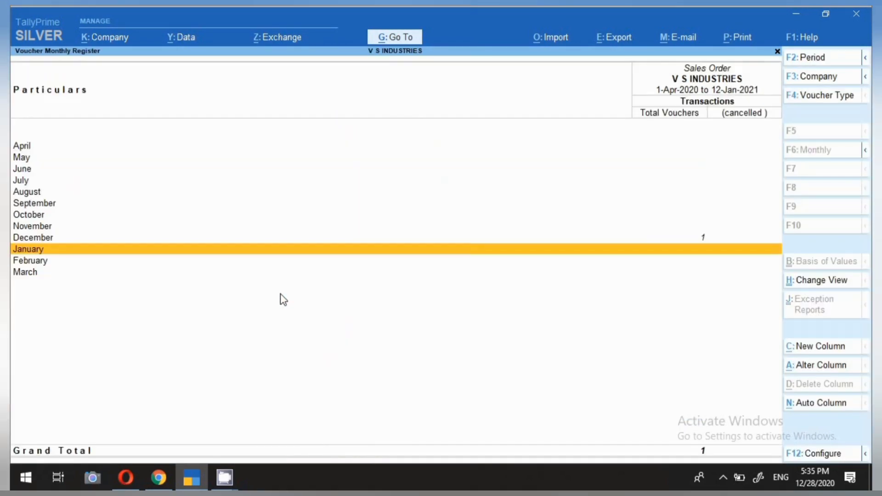
key(Up)
key(Return)
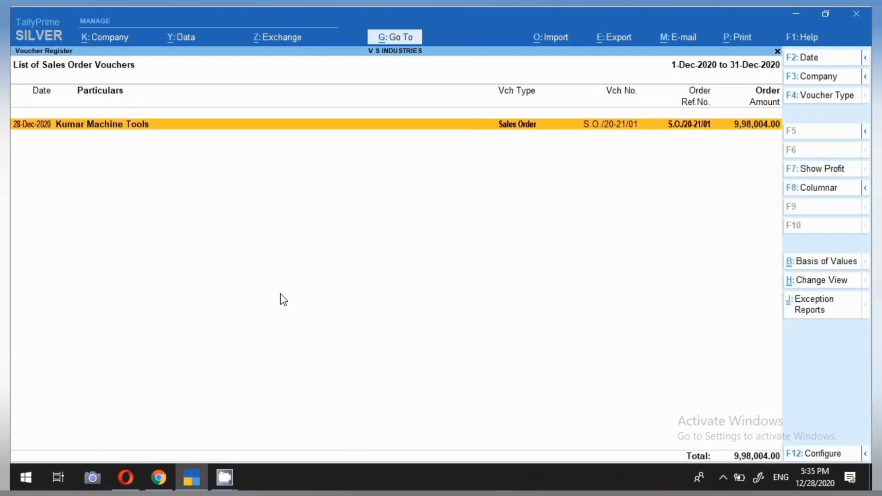
key(Return)
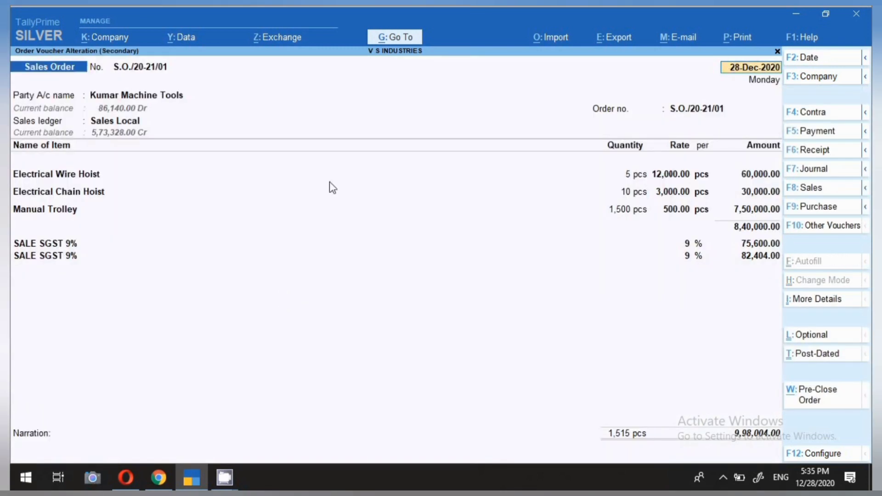
click(740, 42)
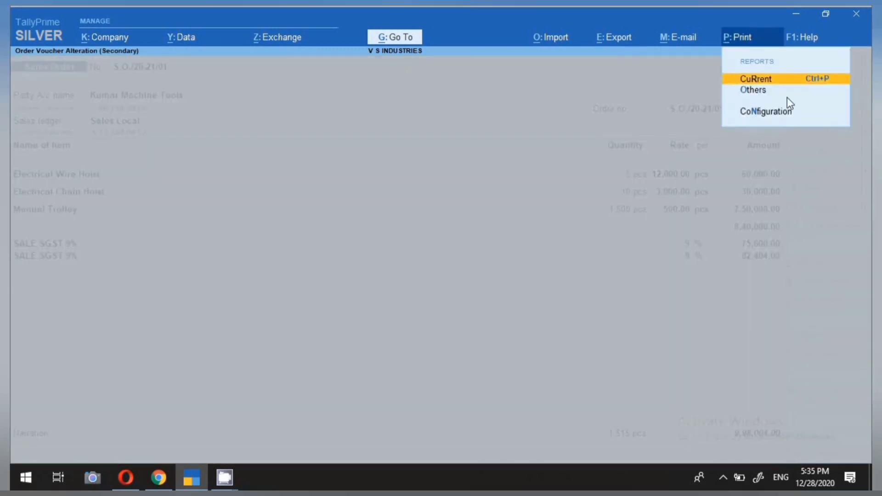
key(Return)
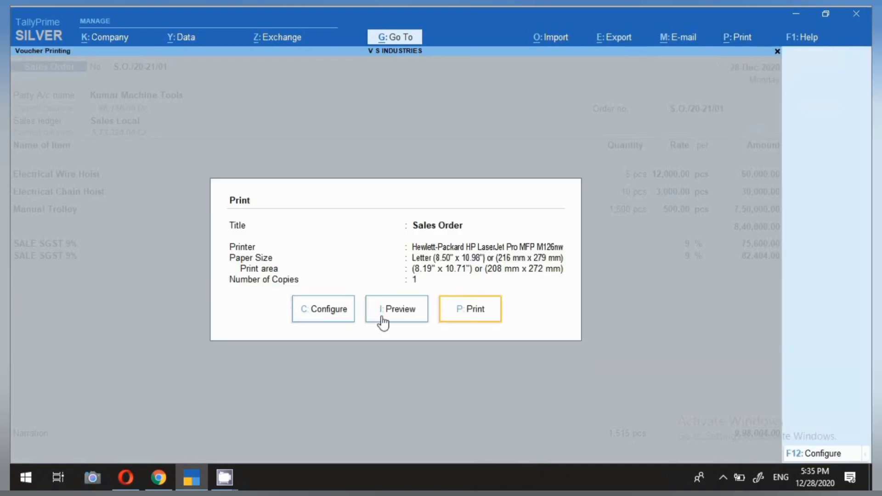
Step: Preview the sales order and scroll to the Axis Bank declaration below the ₹9,98,004.00 total
click(381, 323)
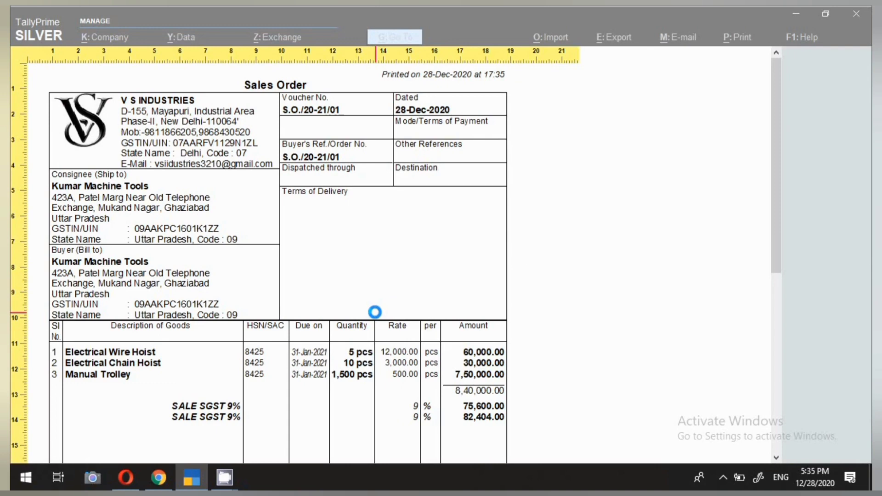
scroll(463, 391, down, 2)
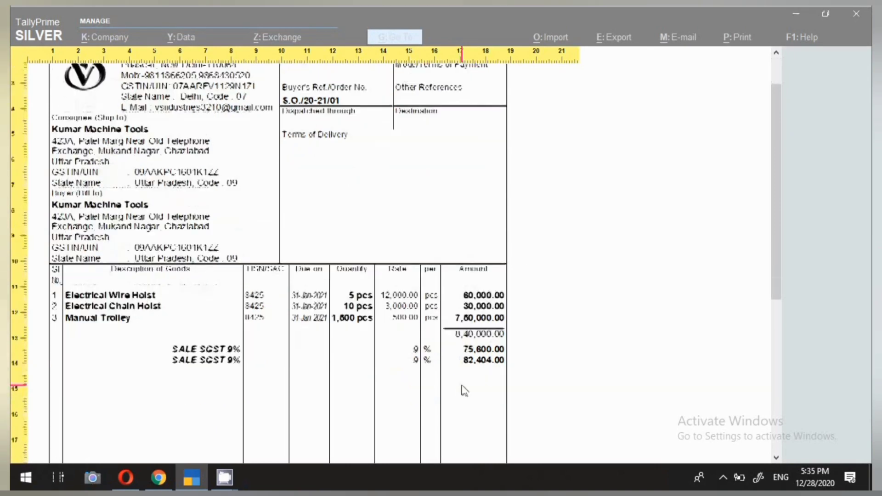
scroll(464, 390, down, 6)
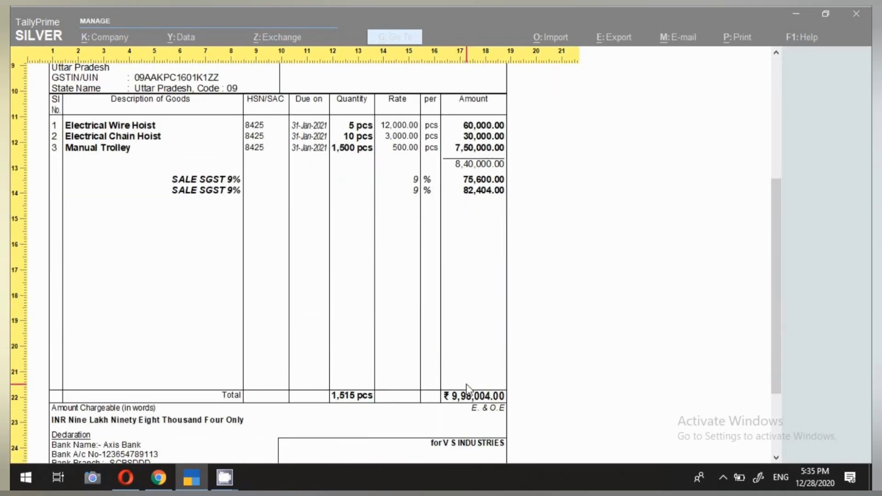
scroll(469, 387, down, 1)
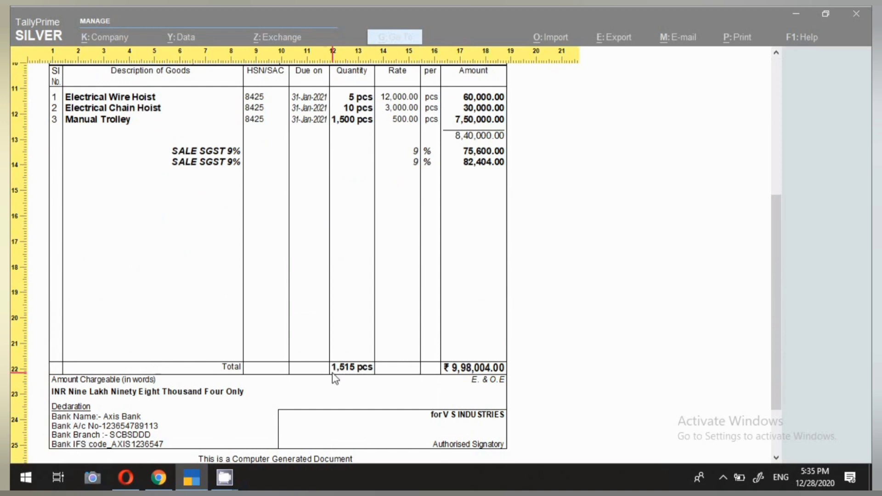
scroll(303, 371, down, 1)
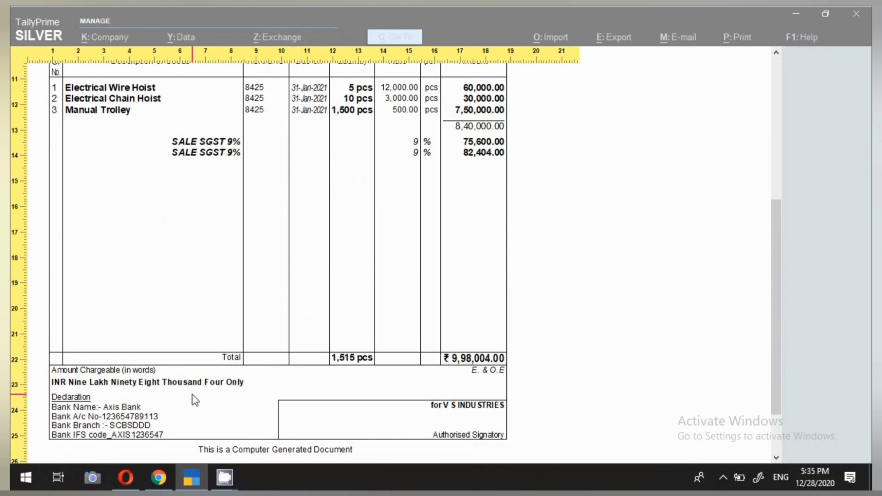